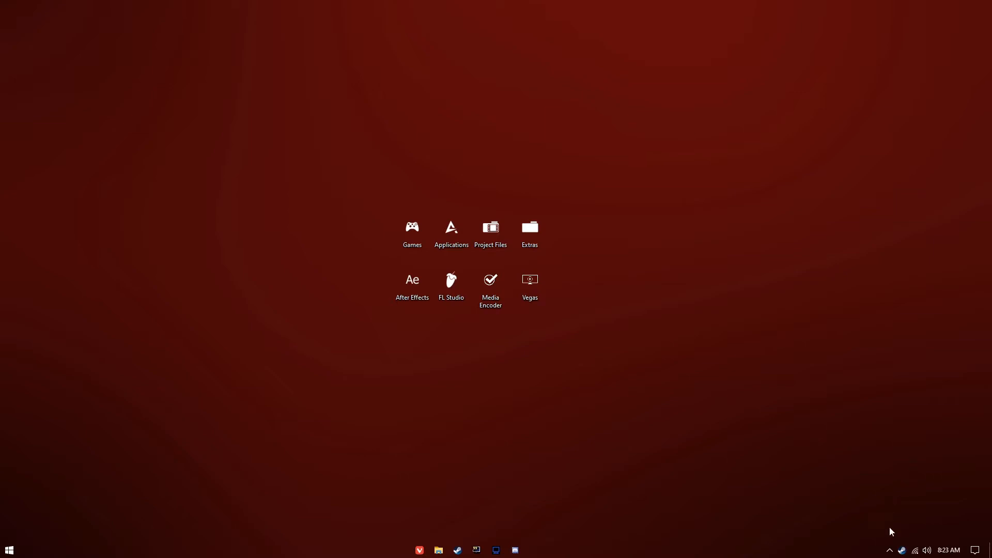
Step: Launch Source Filmmaker and load the black_void.bsp map into the fbx_to_dmx session
right_click(902, 550)
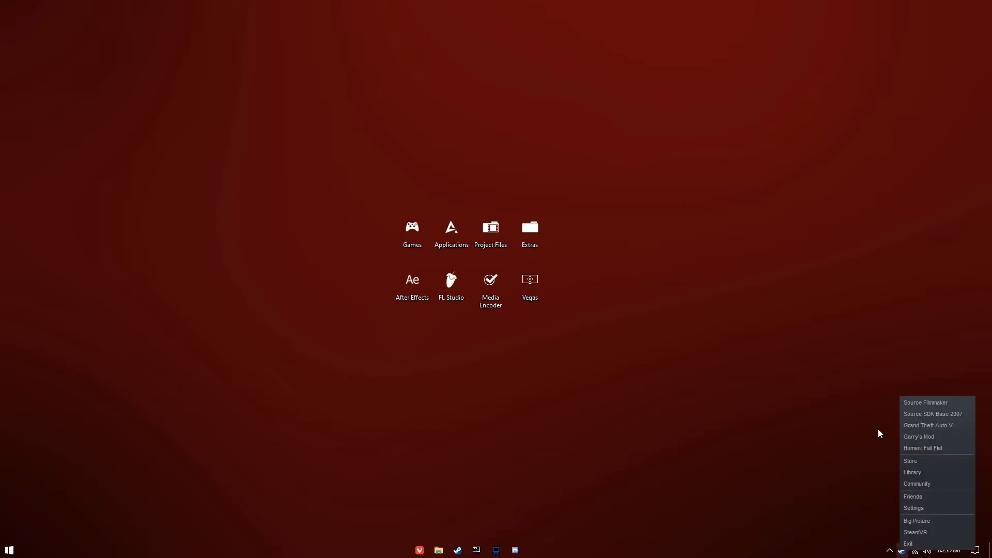
click(911, 403)
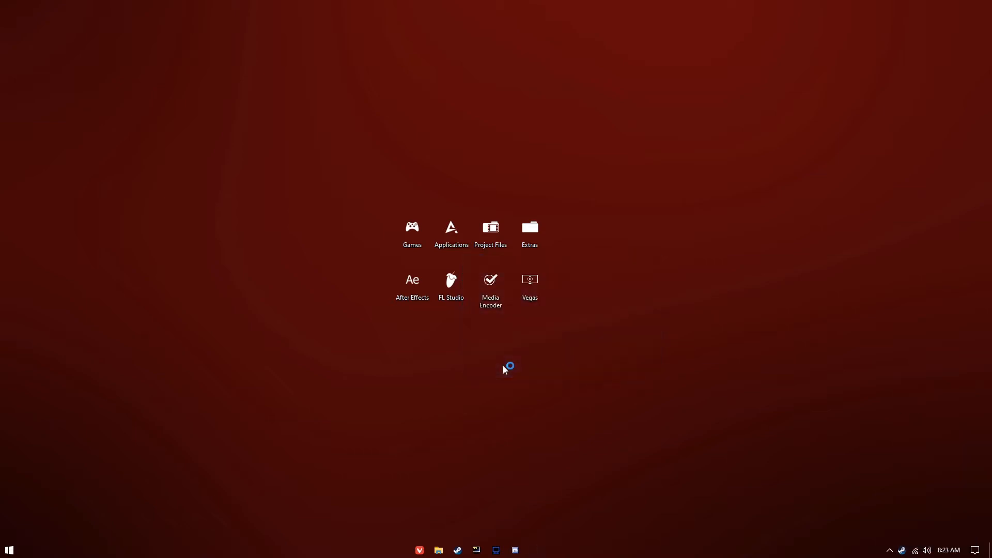
right_click(615, 204)
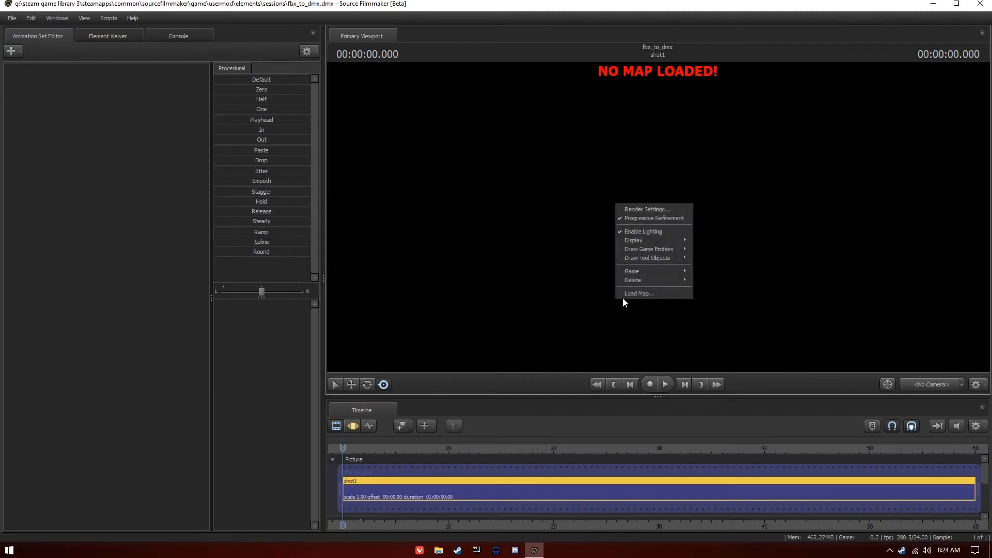
click(628, 293)
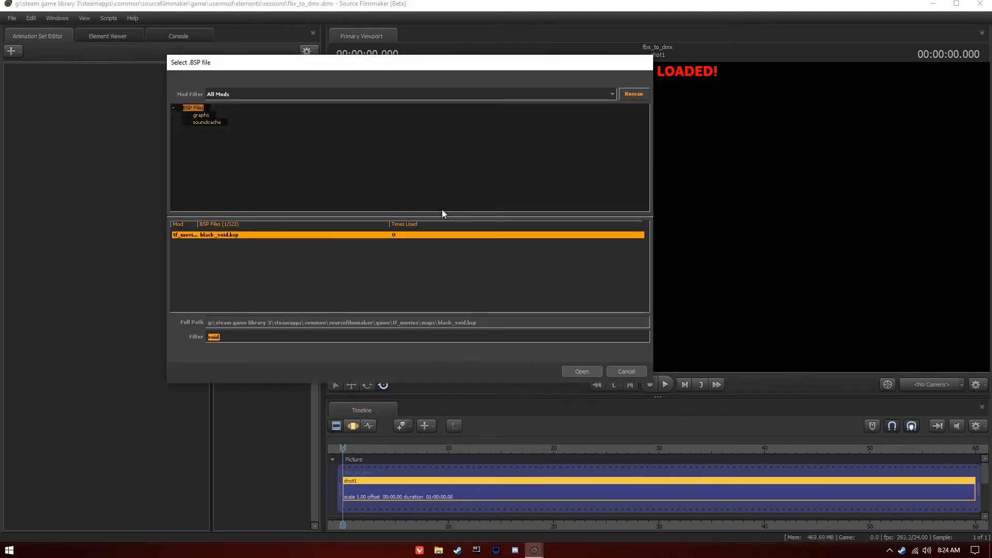
double_click(215, 235)
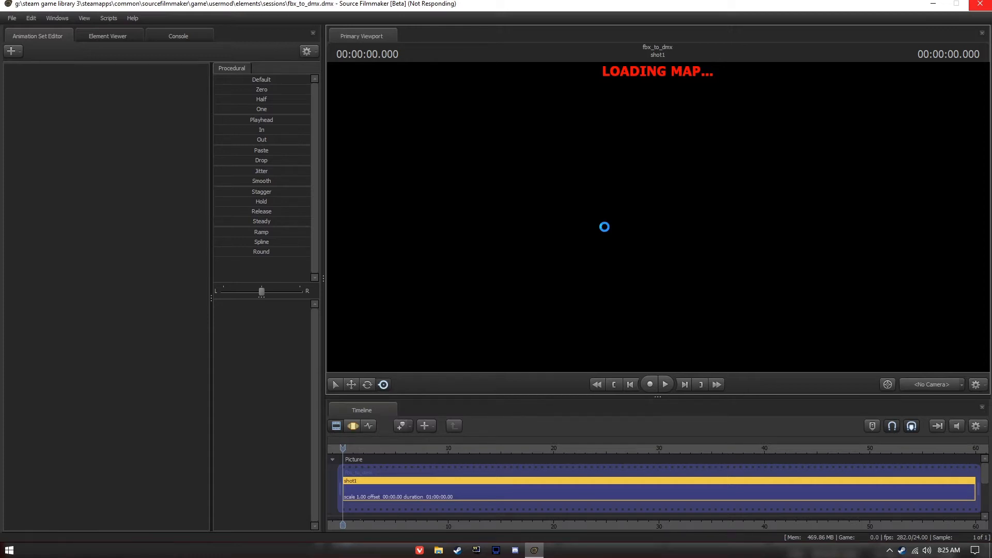
Step: Turn off lighting in the primary viewport and switch the view to the work camera
right_click(506, 227)
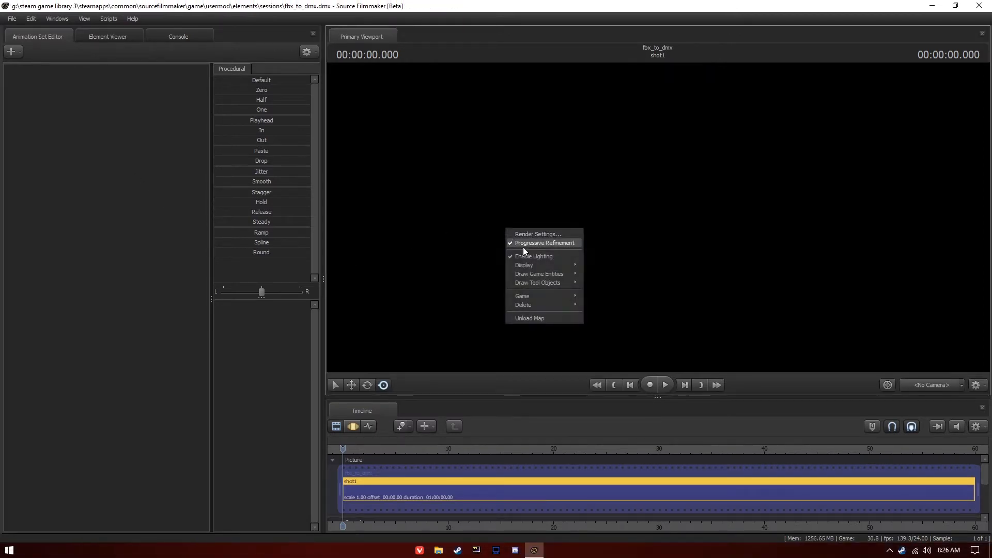
click(523, 246)
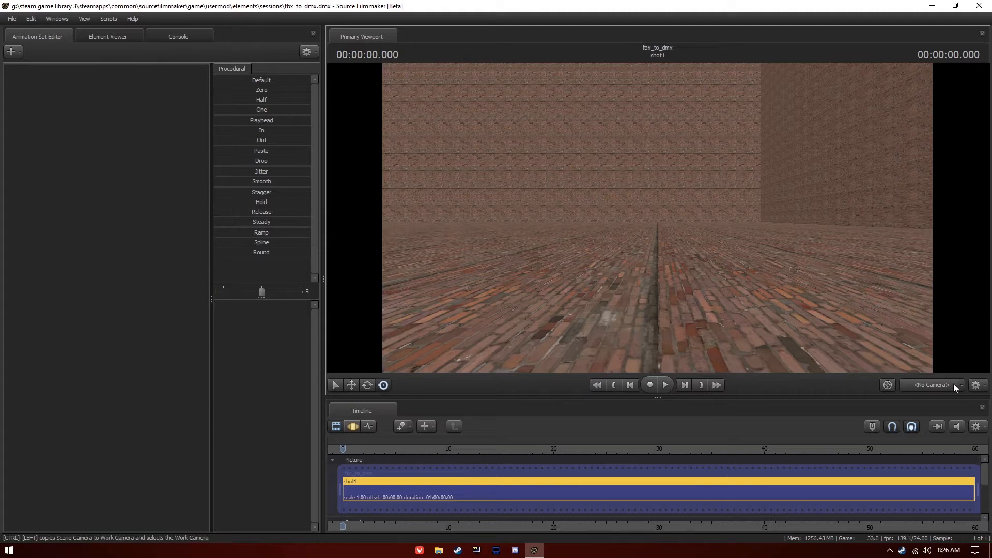
Step: Create an animation set for a new model using bloocobalt\citizens\male_02.mdl, comparing several male citizen models before opening it
click(20, 54)
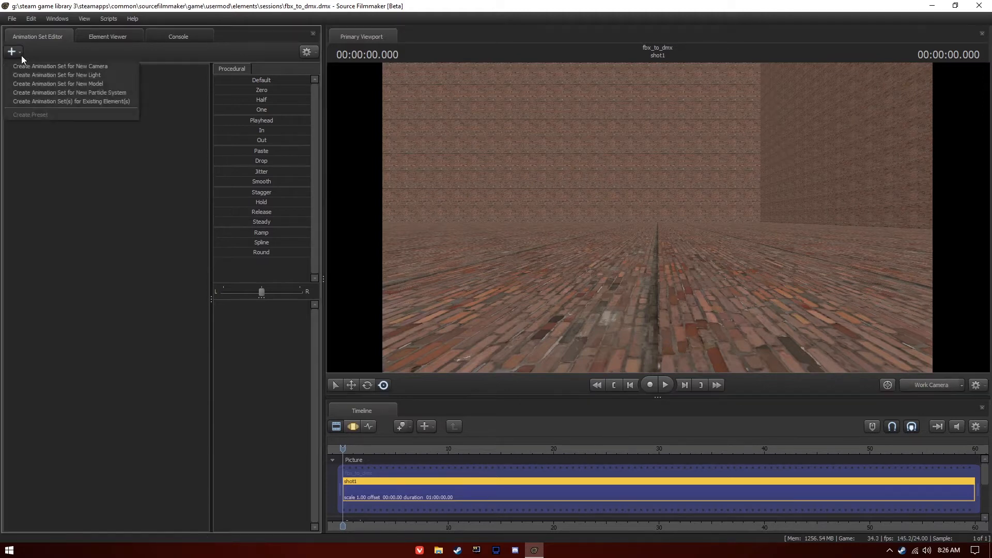
click(104, 86)
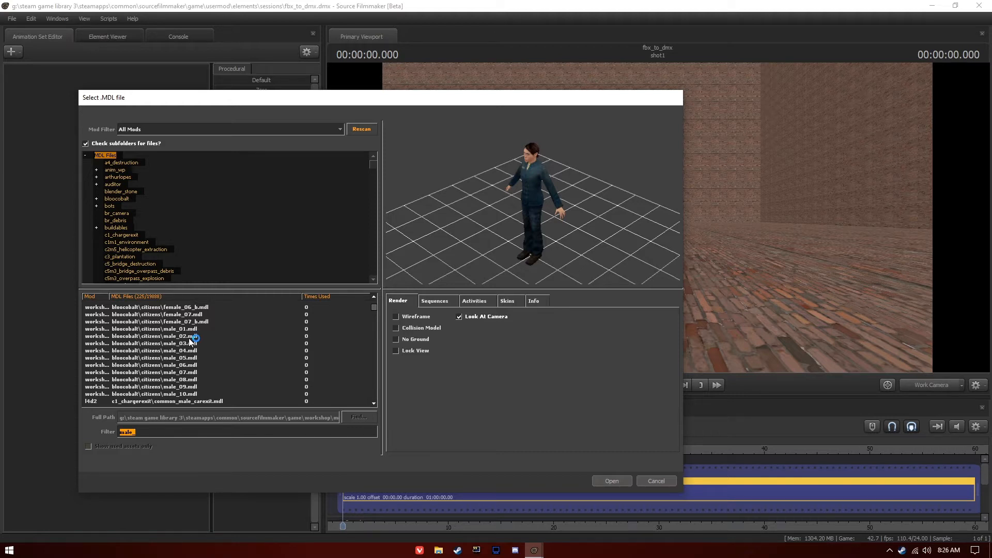
click(191, 337)
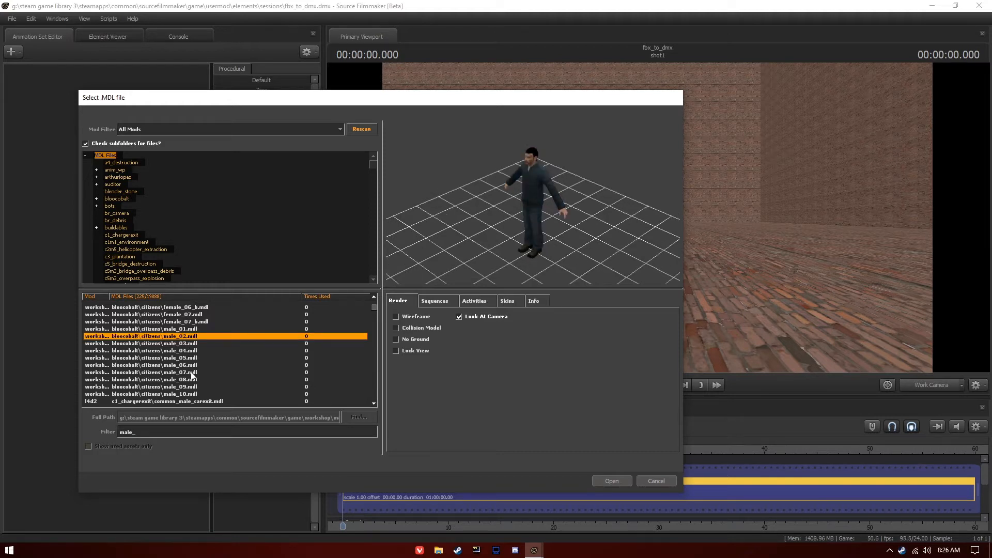
click(191, 388)
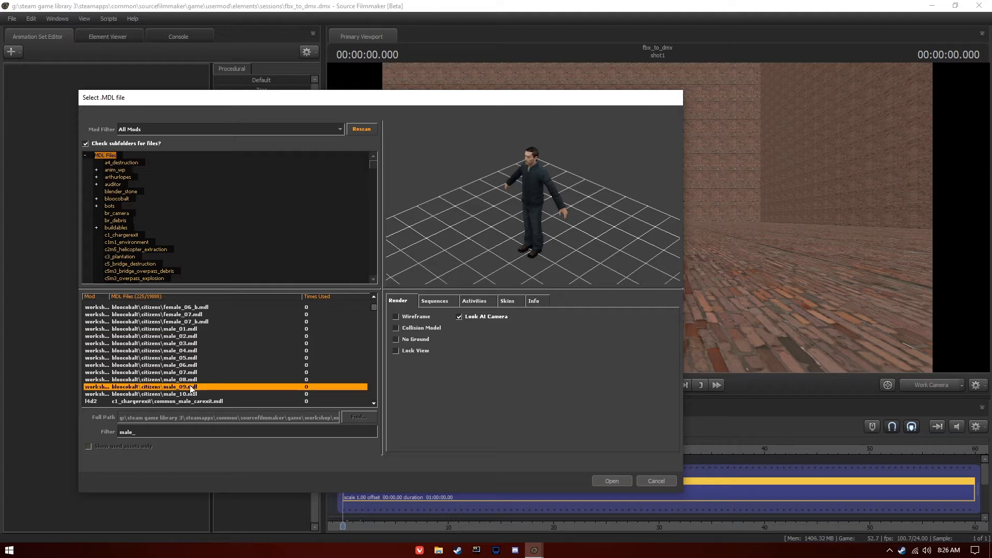
click(188, 330)
click(194, 337)
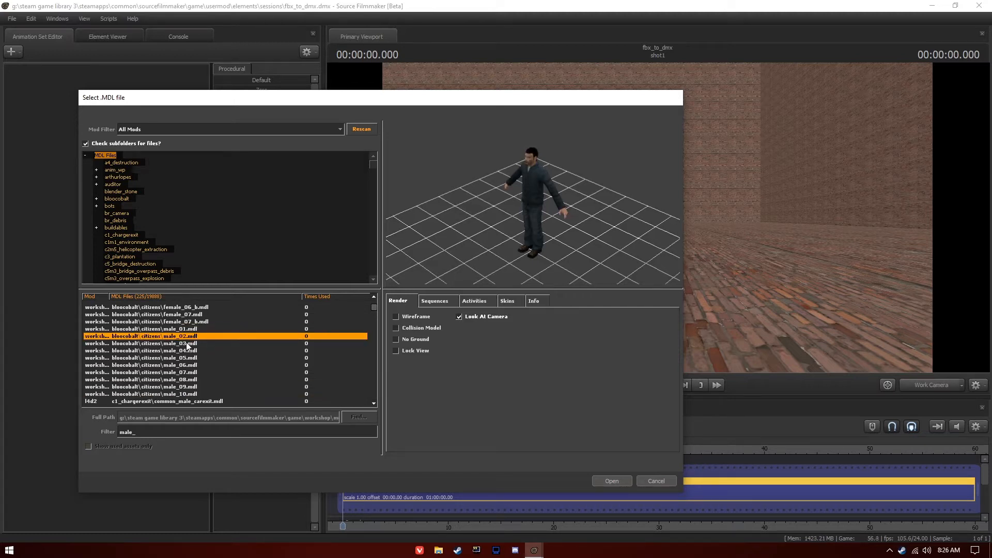
click(611, 481)
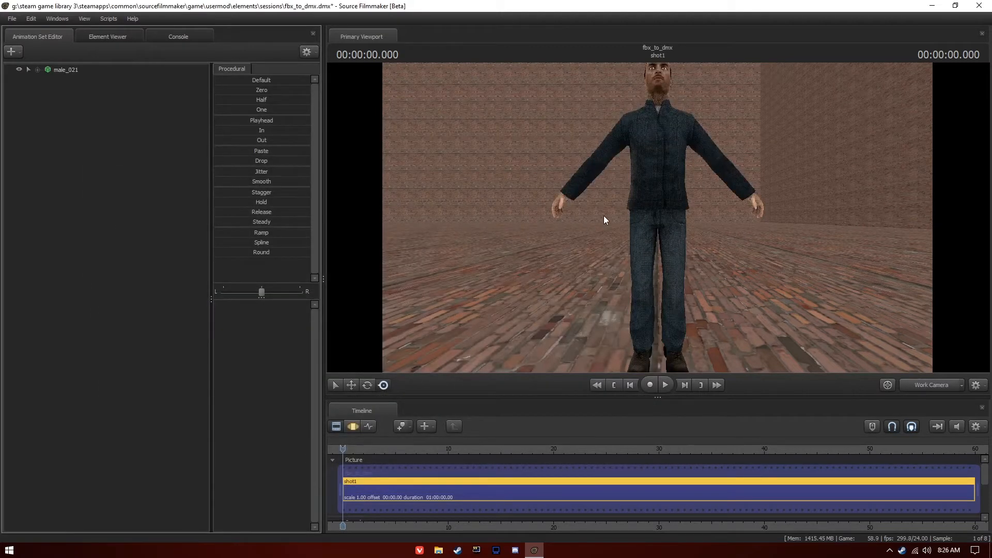
Step: Trim the end of shot1 to 00:00:00.041 so that the shot lasts a single frame
mouse_move(651, 229)
mouse_down()
mouse_move(653, 279)
mouse_move(651, 229)
mouse_up()
key(s)
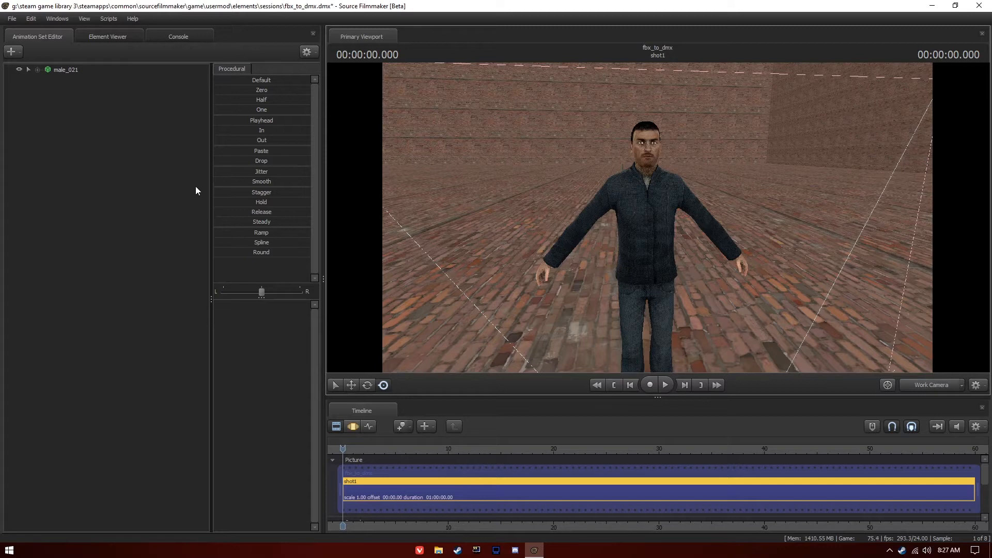
key(a)
drag(564, 236, 653, 226)
key(s)
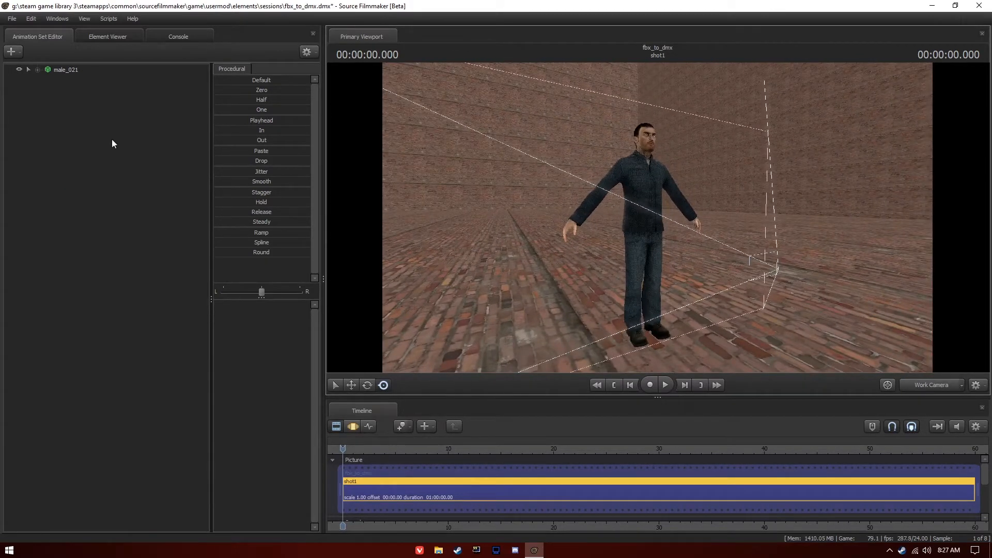
scroll(336, 489, up, 5)
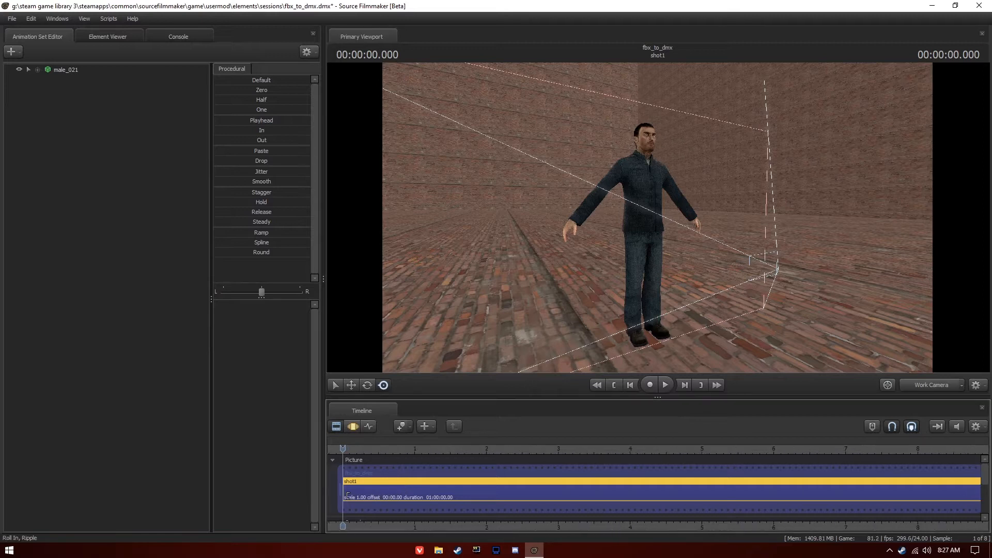
drag(343, 529, 369, 526)
click(686, 384)
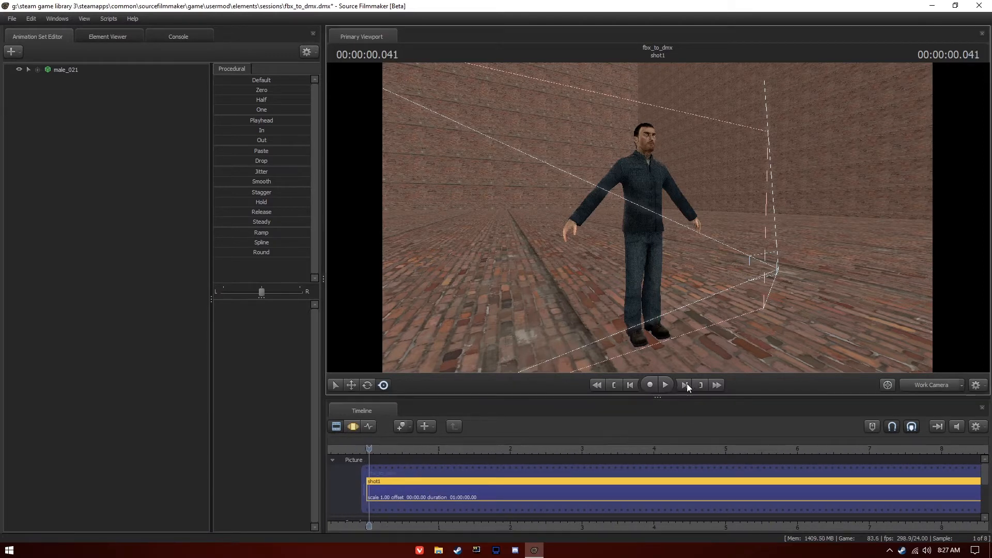
click(616, 480)
key(])
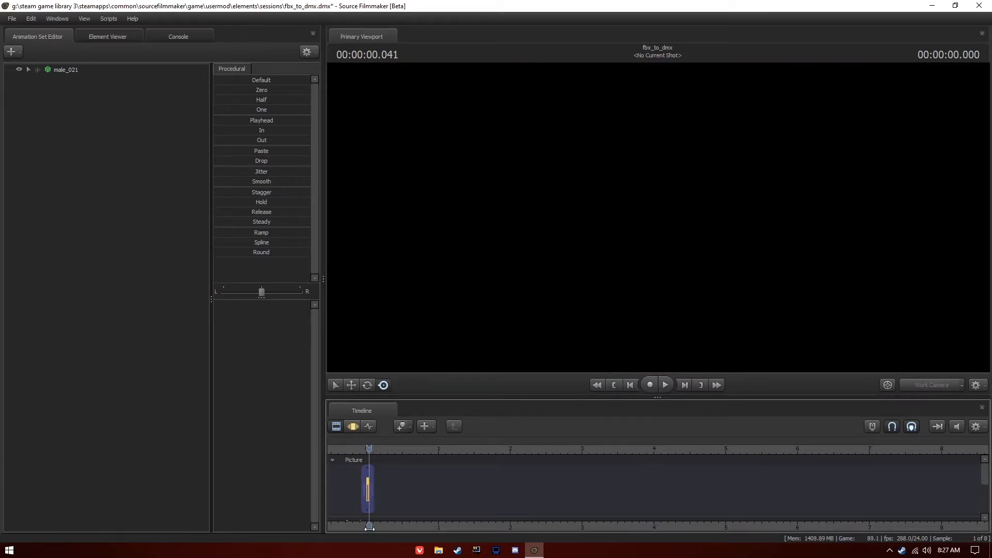
Step: Return the playhead to the start of the trimmed shot at 00:00:00.000
drag(369, 527, 429, 527)
scroll(427, 506, up, 4)
scroll(422, 505, up, 10)
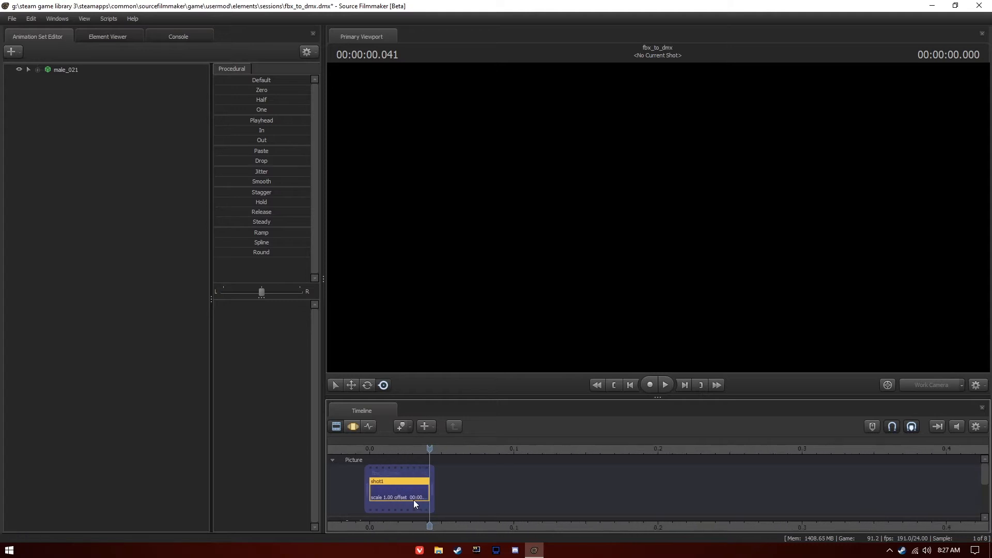
key(Left)
drag(398, 529, 493, 499)
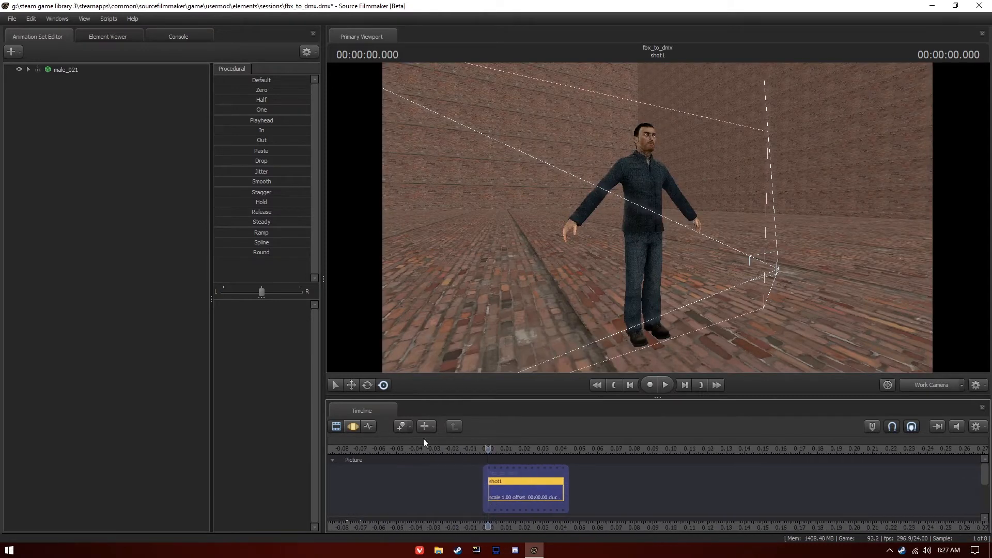
Step: Export the male_021 model's animation to the desktop as a DMX file named valve_tpose_sfm, with no trim
click(79, 72)
right_click(75, 70)
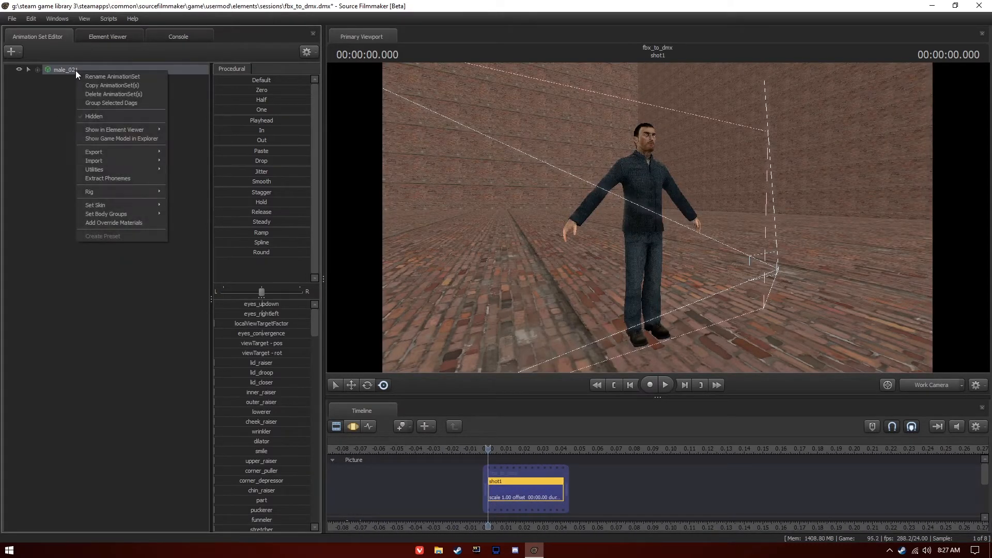
mouse_move(147, 153)
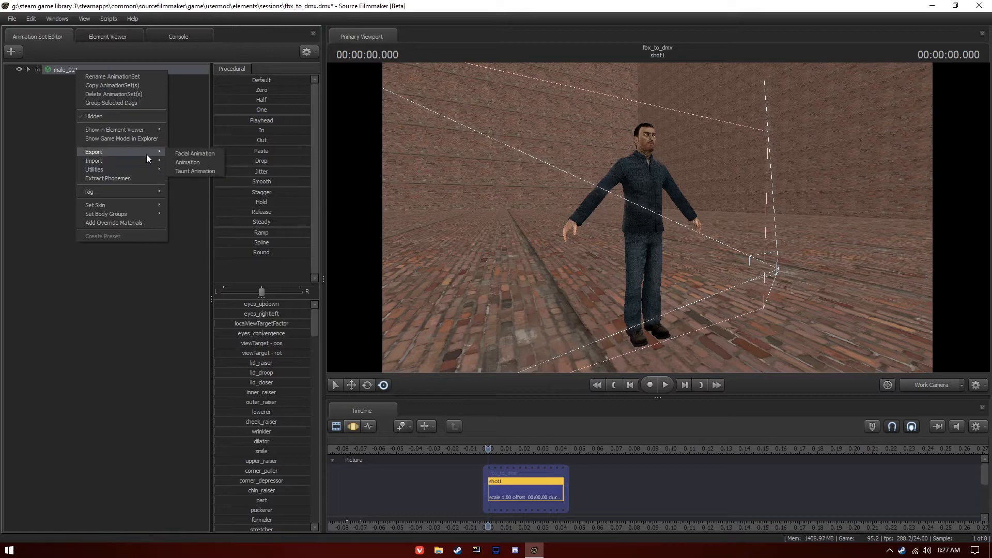
click(184, 161)
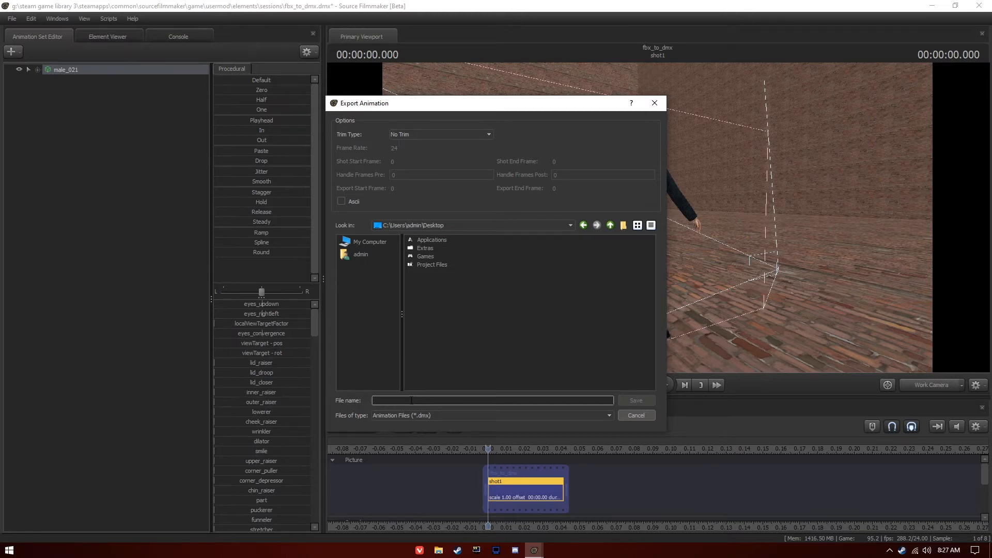
text(valve_tpose_sfm)
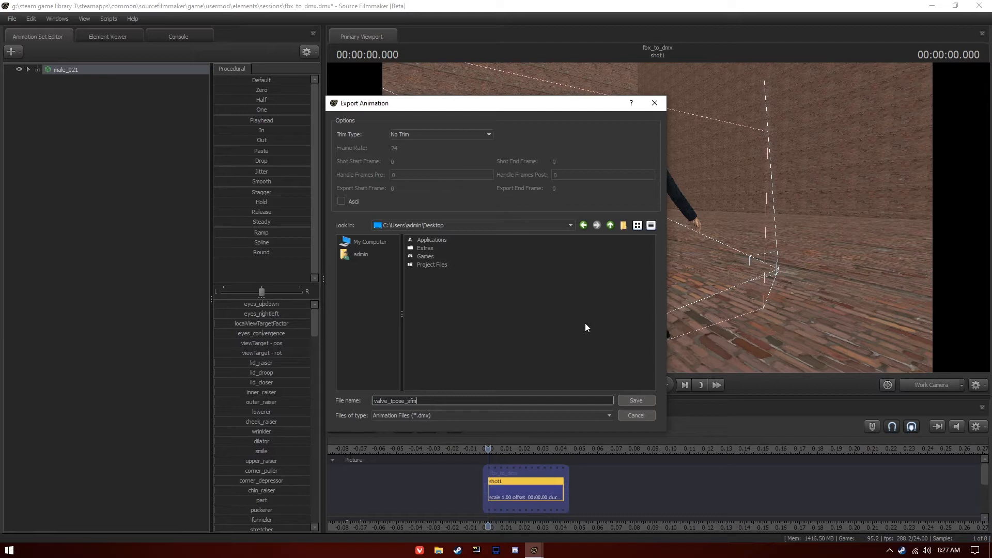
click(630, 400)
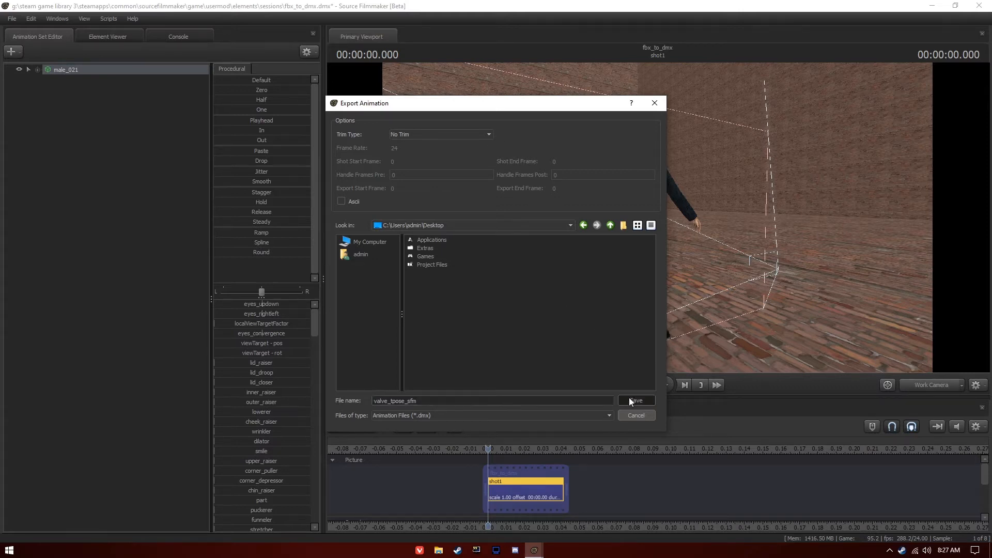
Step: Check the desktop for the exported DMX file and close Source Filmmaker
click(932, 5)
click(38, 18)
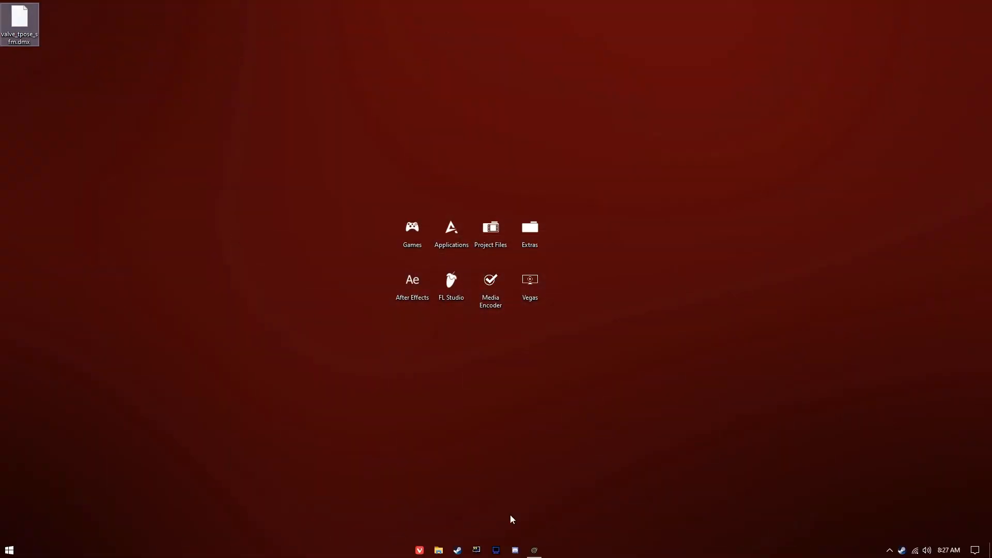
click(535, 549)
click(978, 5)
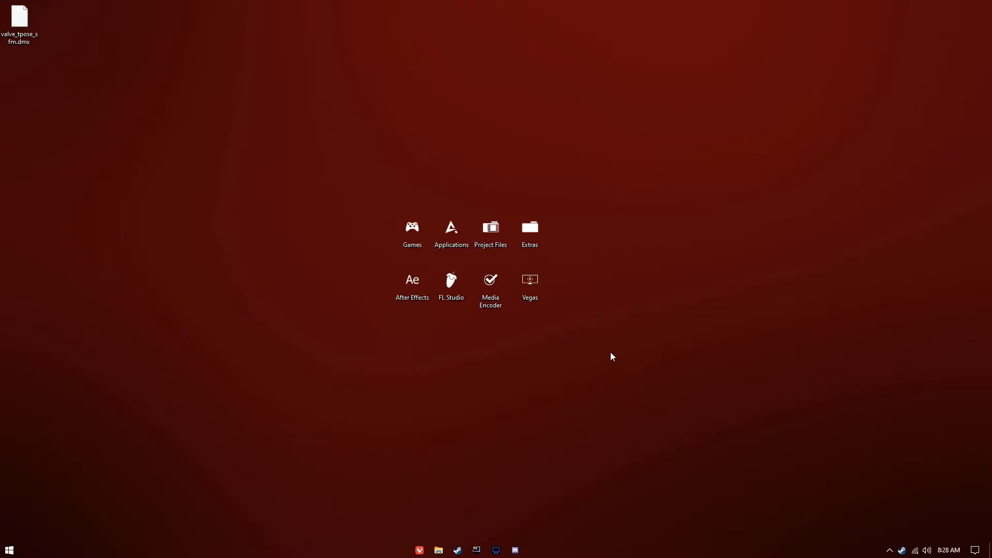
Step: Find Blender among the installed programs and launch it
key(super)
text(blender)
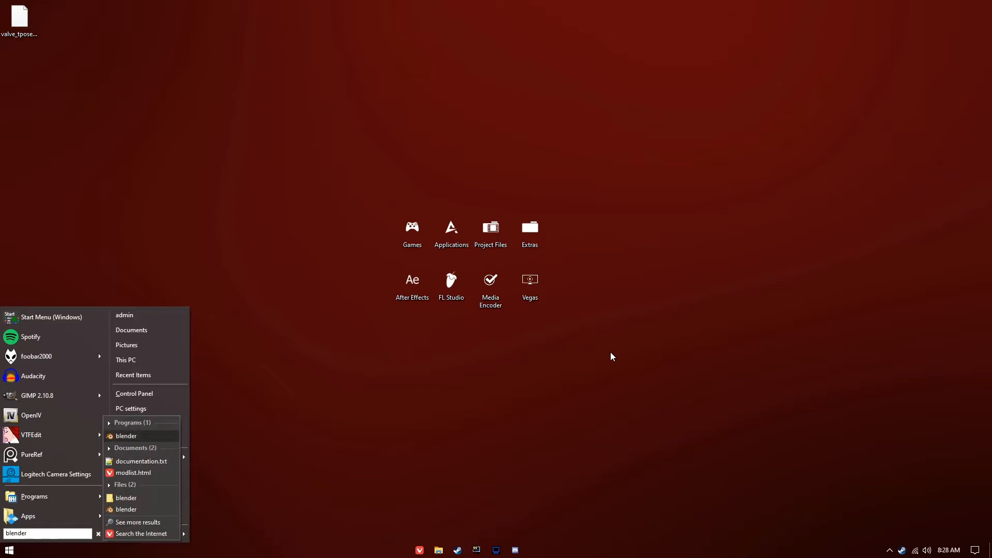
click(138, 434)
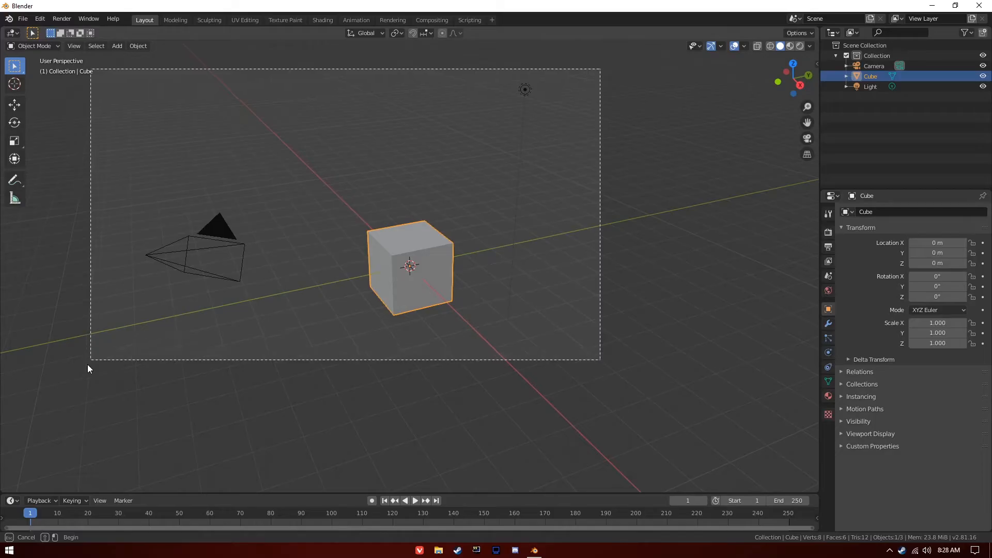
Step: Delete the default camera, cube and light from the new scene
drag(87, 368, 92, 369)
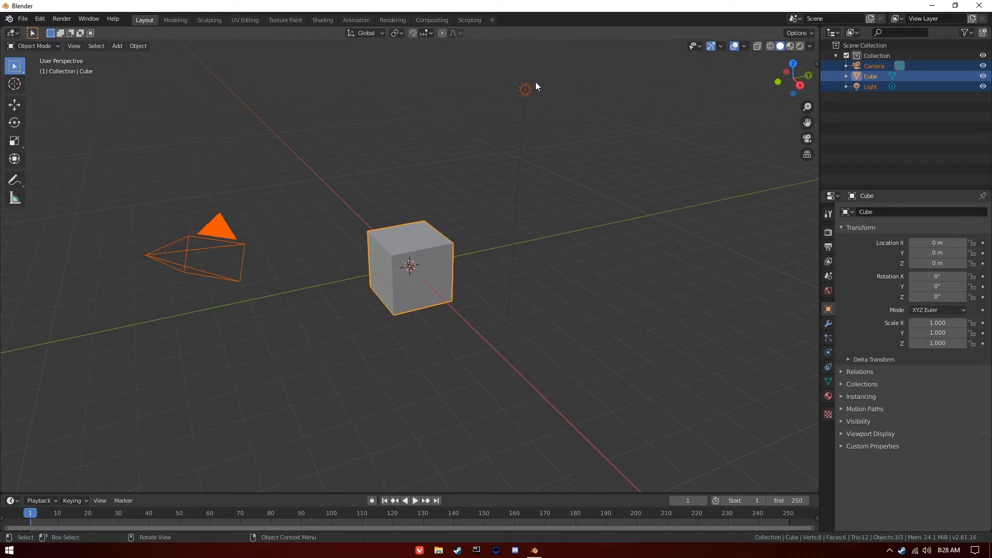
middle_drag(281, 131, 423, 195)
key(Delete)
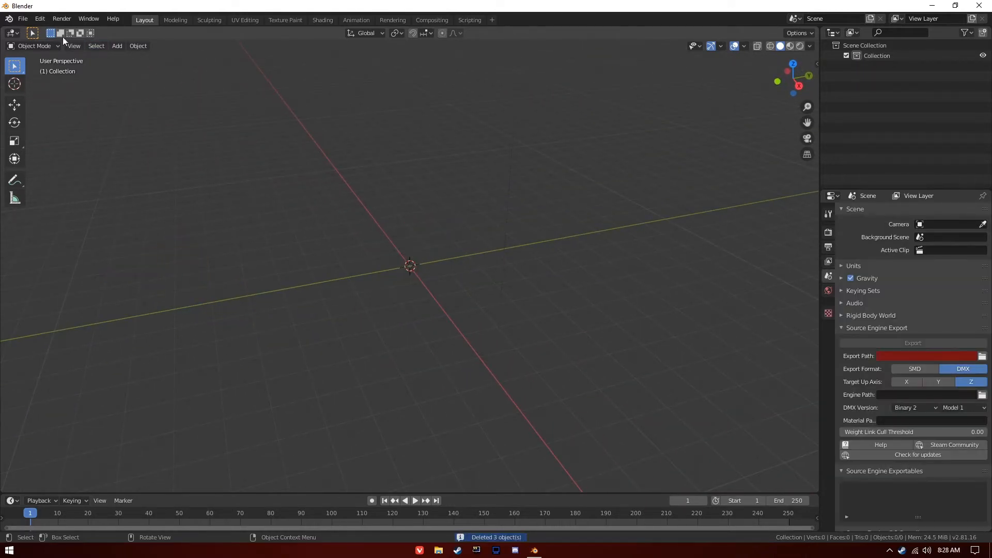
Step: Import valve_tpose_sfm.dmx from the desktop with the Source Engine importer
click(26, 20)
mouse_move(66, 153)
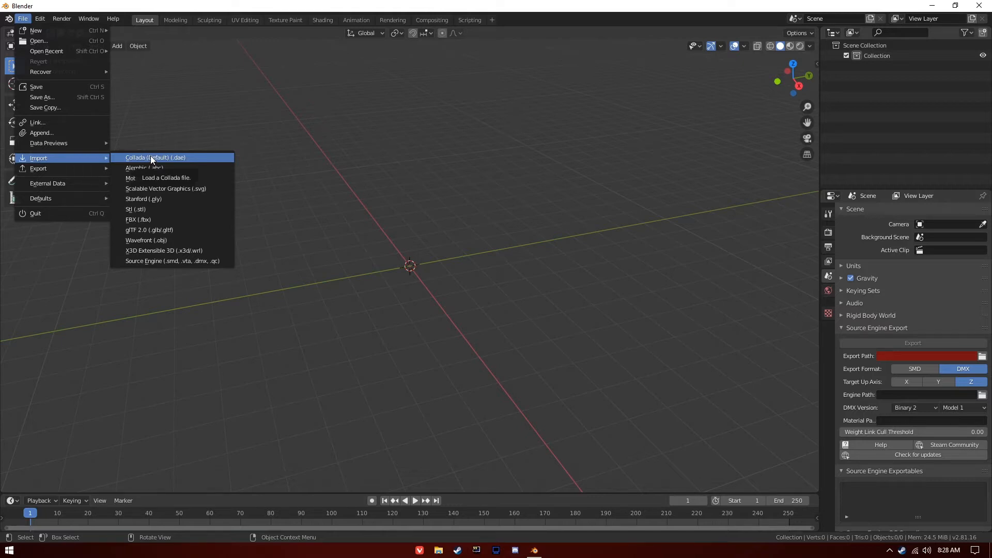
click(180, 260)
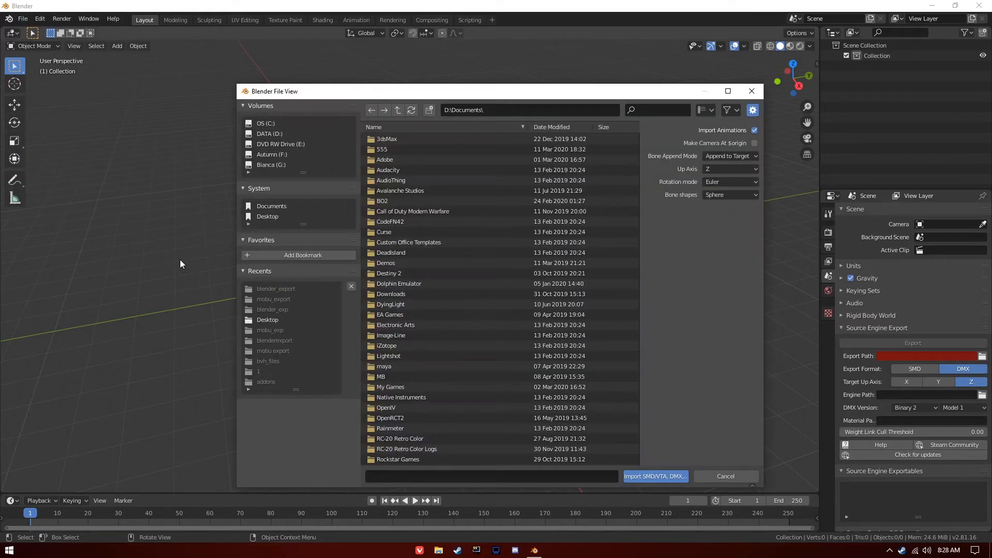
click(268, 216)
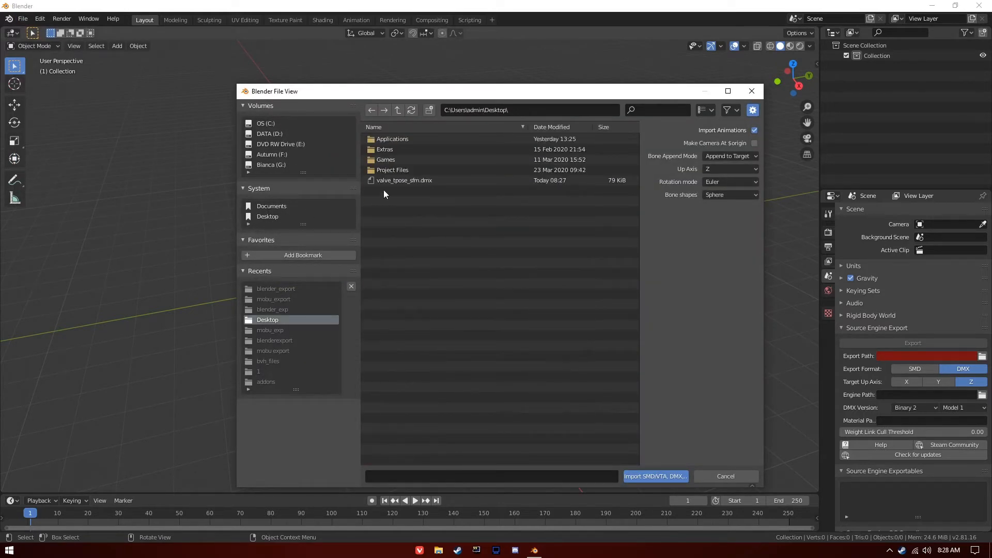
click(412, 178)
drag(473, 92, 572, 74)
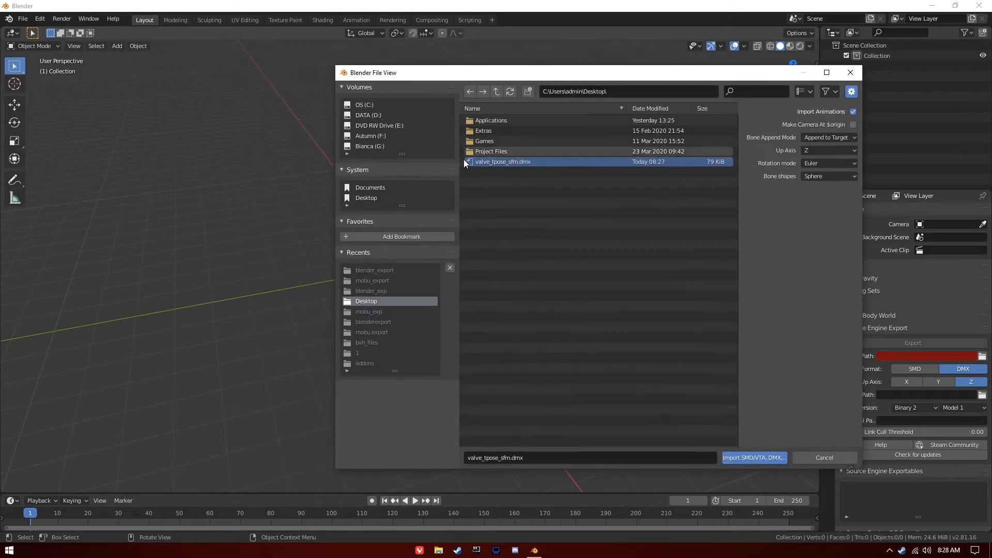
drag(509, 75, 457, 69)
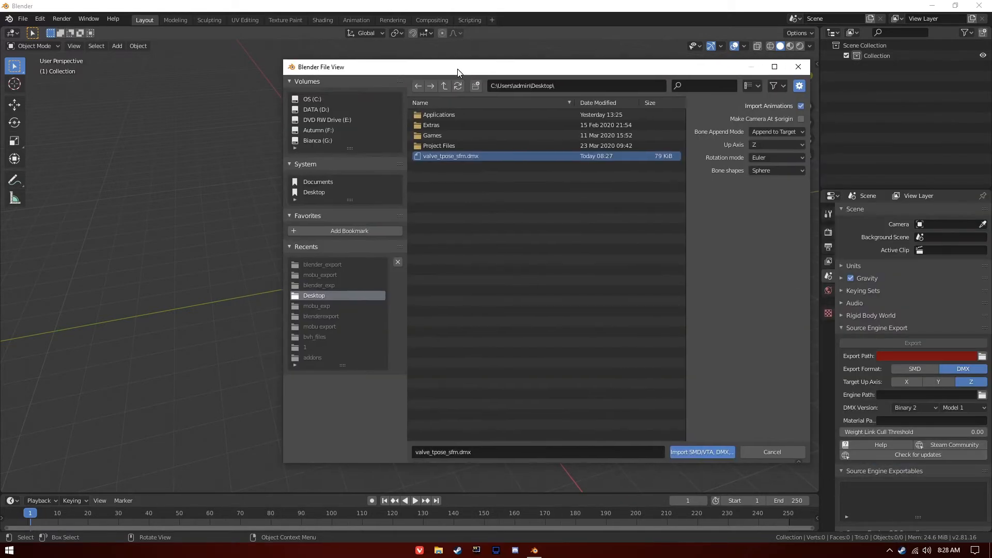
click(690, 454)
Step: Select the imported male_021 armature and change the scene's Unit Scale
scroll(616, 230, down, 4)
middle_drag(616, 232, 451, 191)
click(413, 174)
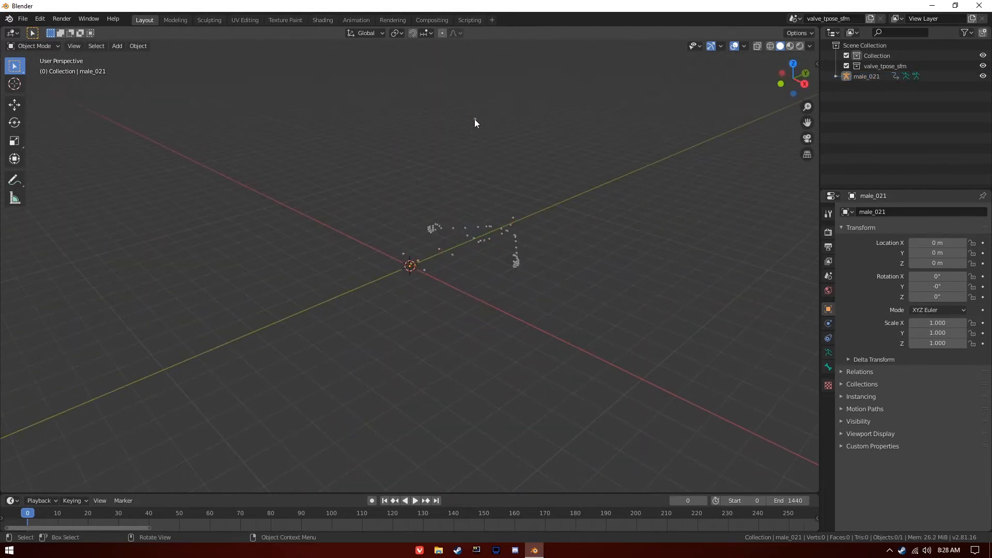
click(474, 119)
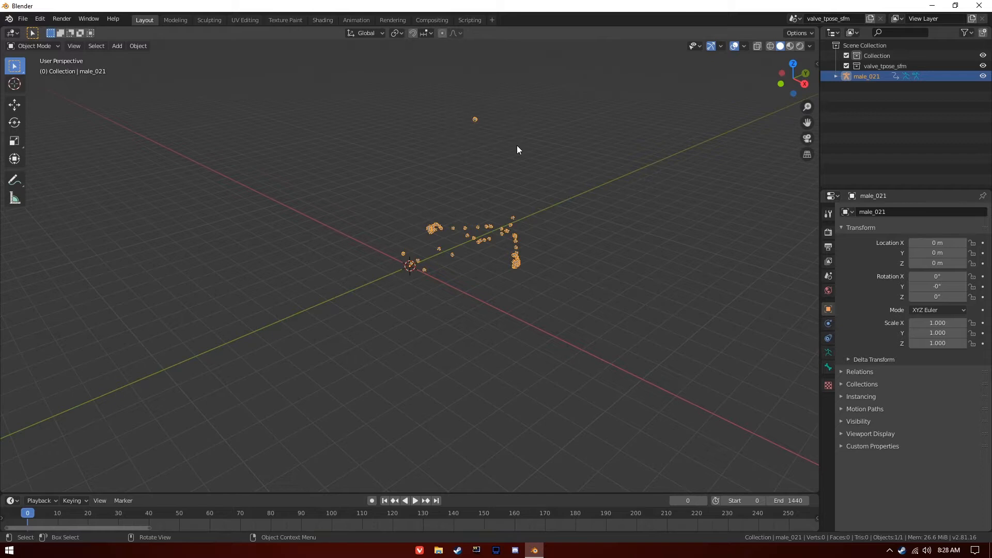
click(476, 172)
middle_drag(475, 172, 473, 207)
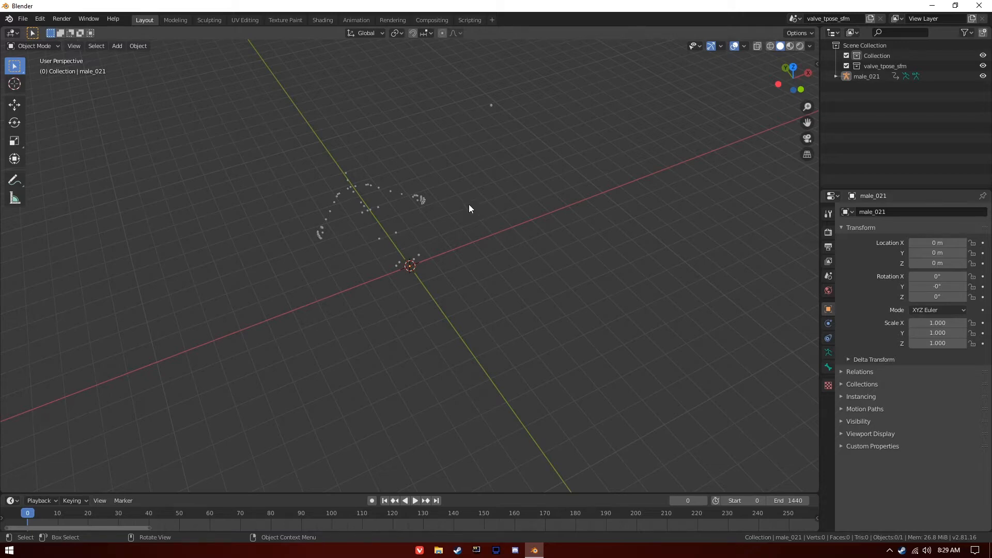
drag(240, 75, 558, 361)
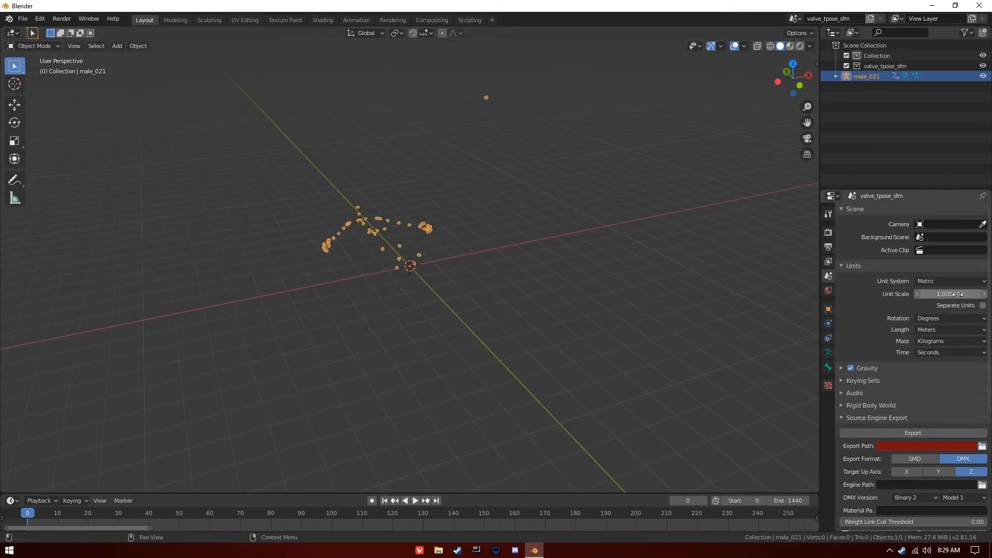
click(957, 294)
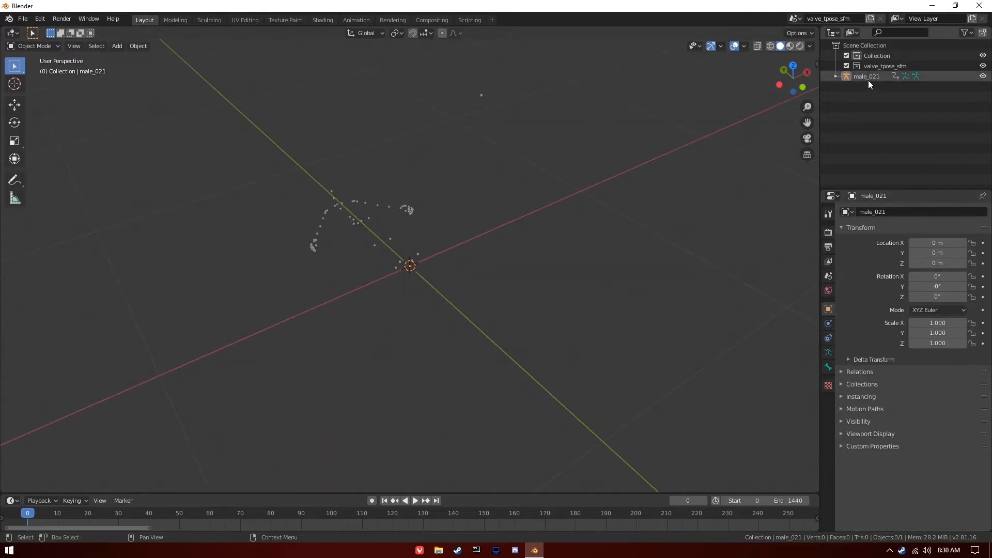
Step: Select the male_021 armature and start an FBX export into the Desktop folder
click(868, 79)
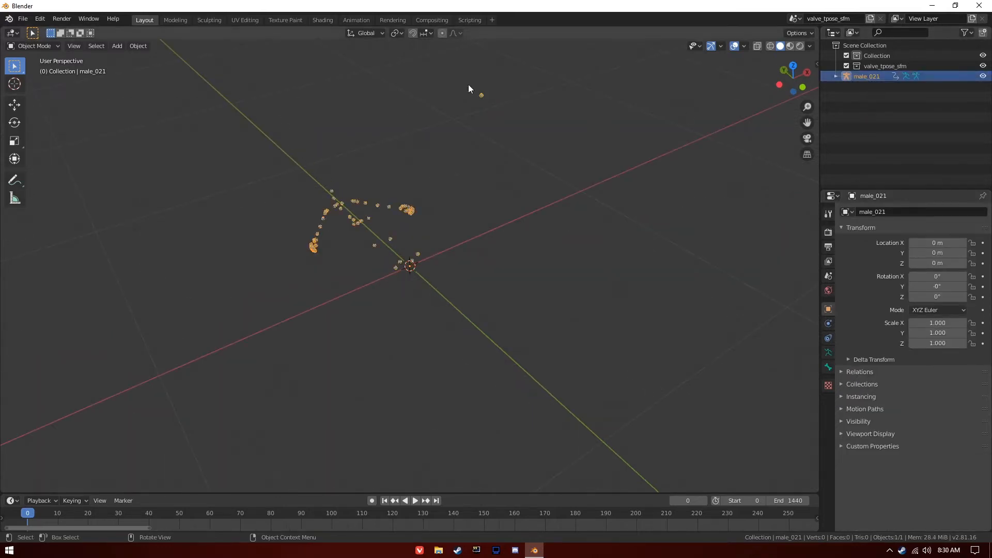
click(29, 20)
mouse_move(86, 162)
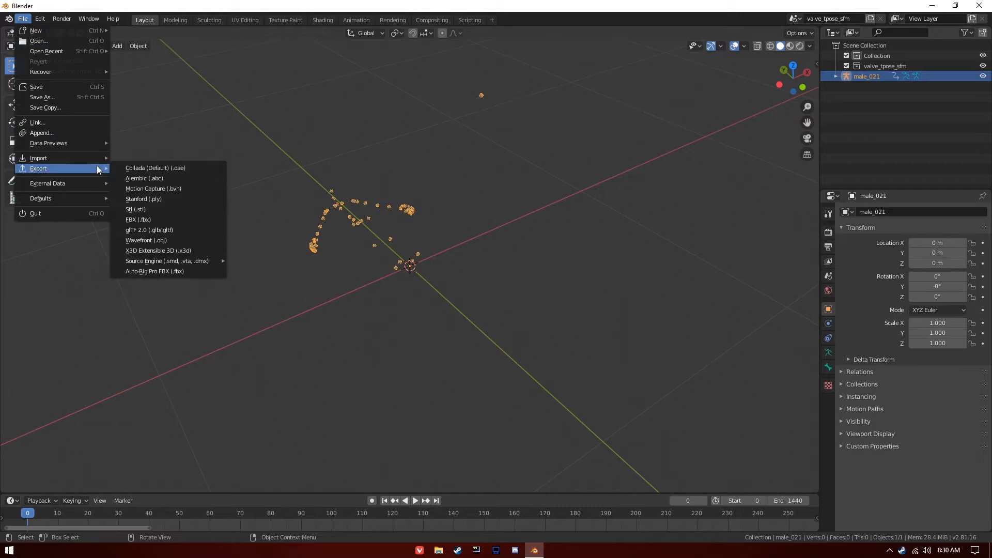
click(157, 221)
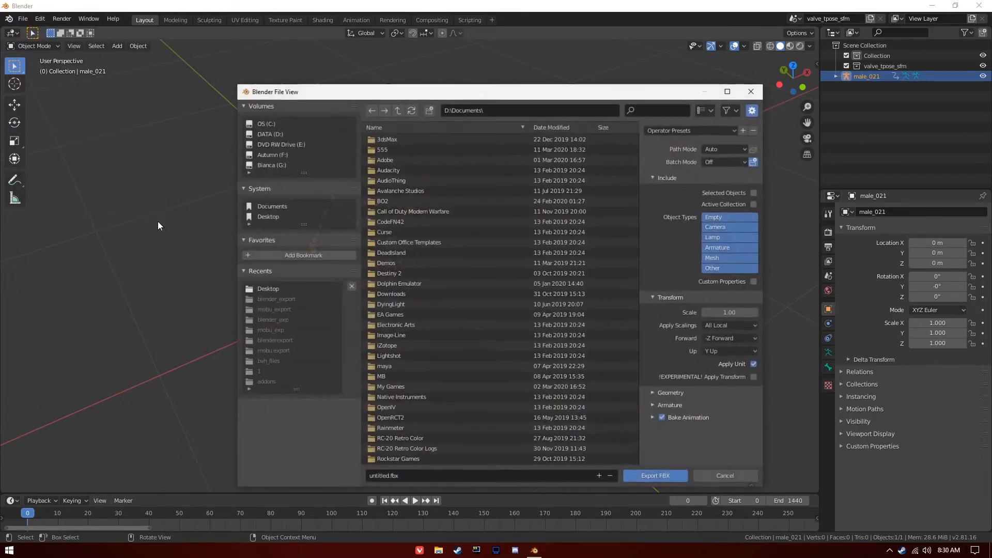
click(273, 215)
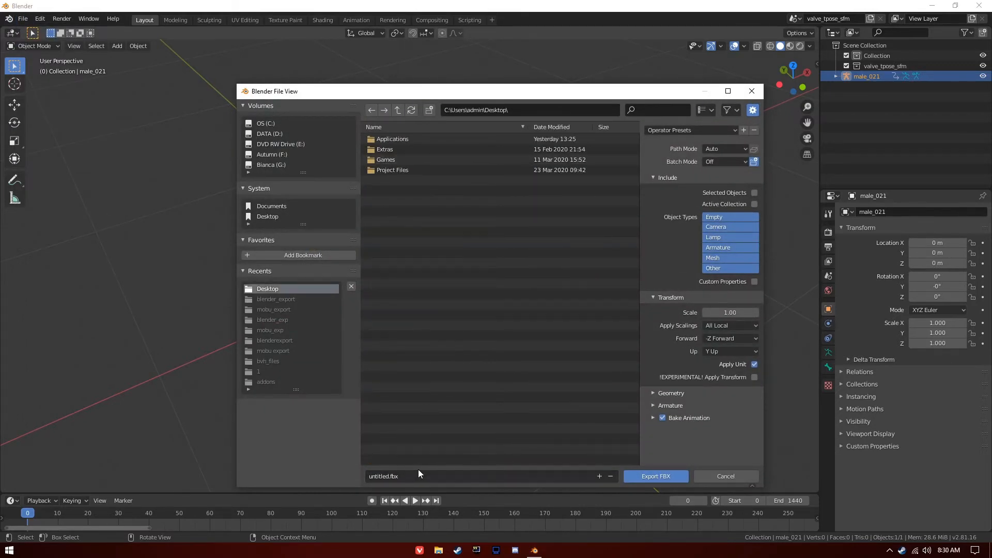
Step: Name the FBX export file blender_valve_skele.fbx
click(381, 475)
key(Home)
key(Delete)
key(Delete)
key(Delete)
key(Delete)
key(Delete)
key(Delete)
key(Delete)
key(Delete)
text(blender)
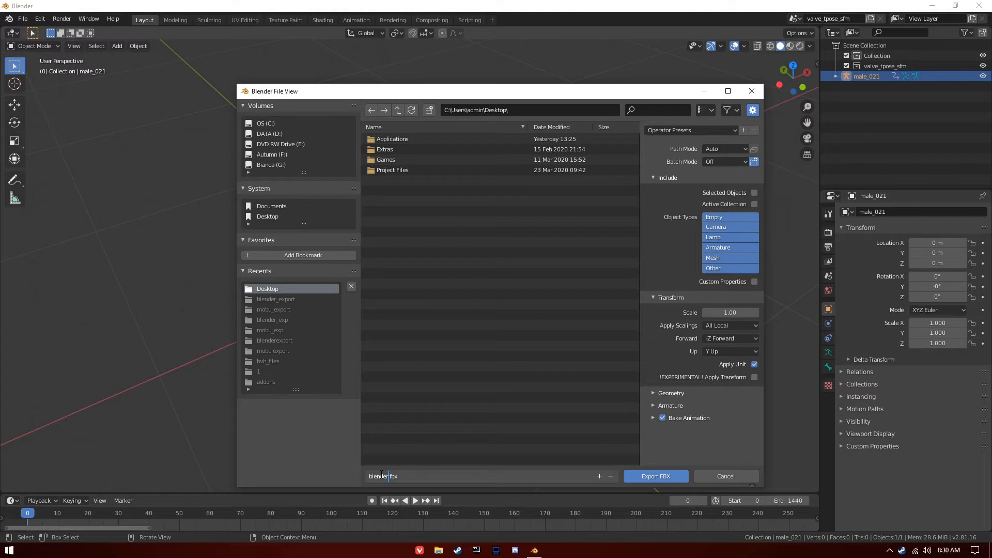
text(_vav)
key(BackSpace)
text(lve_skele)
Step: Limit the FBX export's object types to Armature only
drag(587, 91, 553, 80)
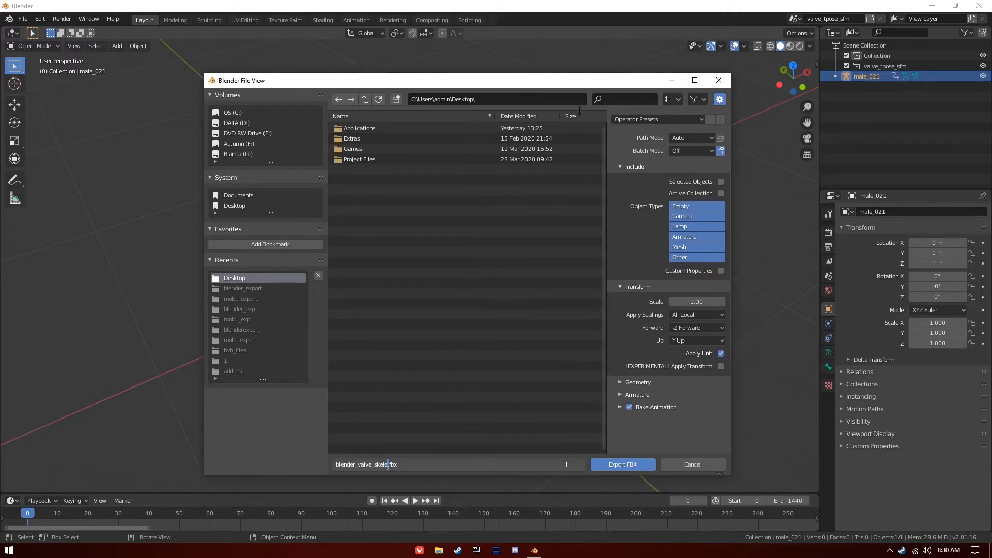
click(690, 206)
click(687, 205)
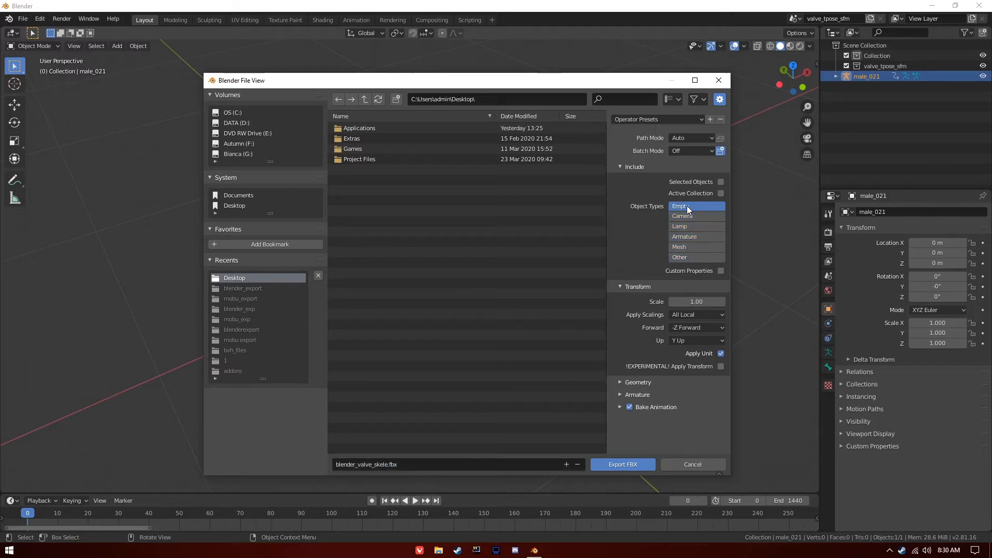
click(686, 236)
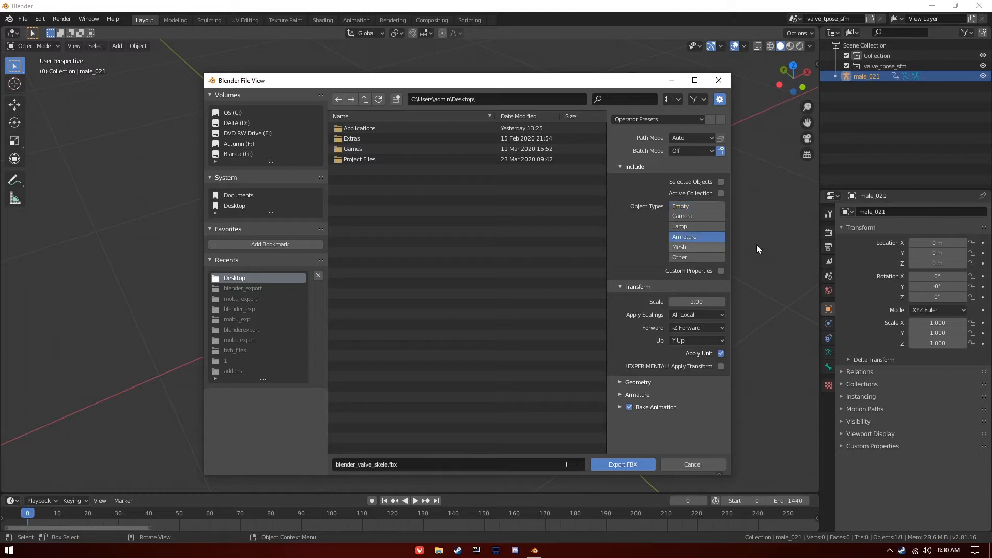
Step: Turn off Bake Animation and Add Leaf Bones, and export the FBX file
click(630, 407)
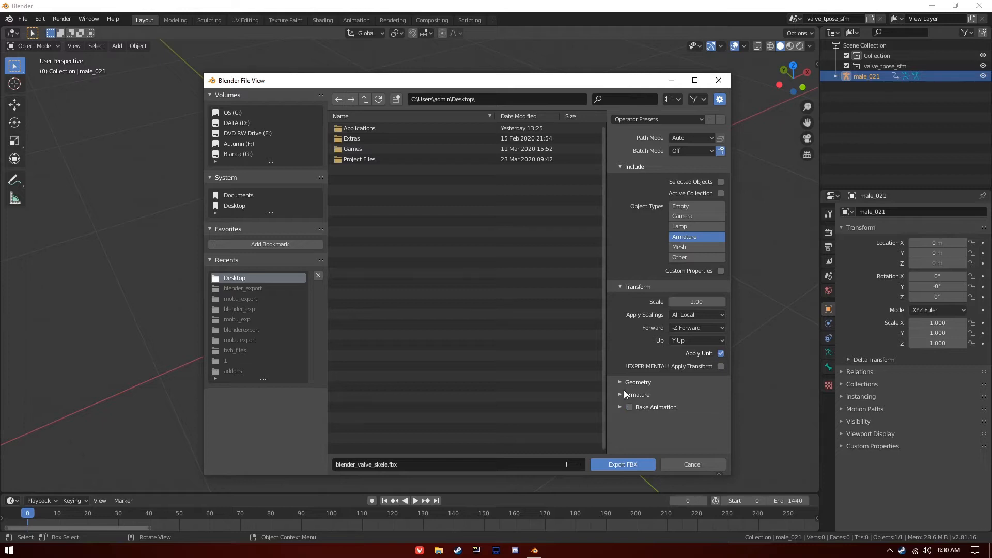
click(619, 394)
scroll(640, 422, down, 1)
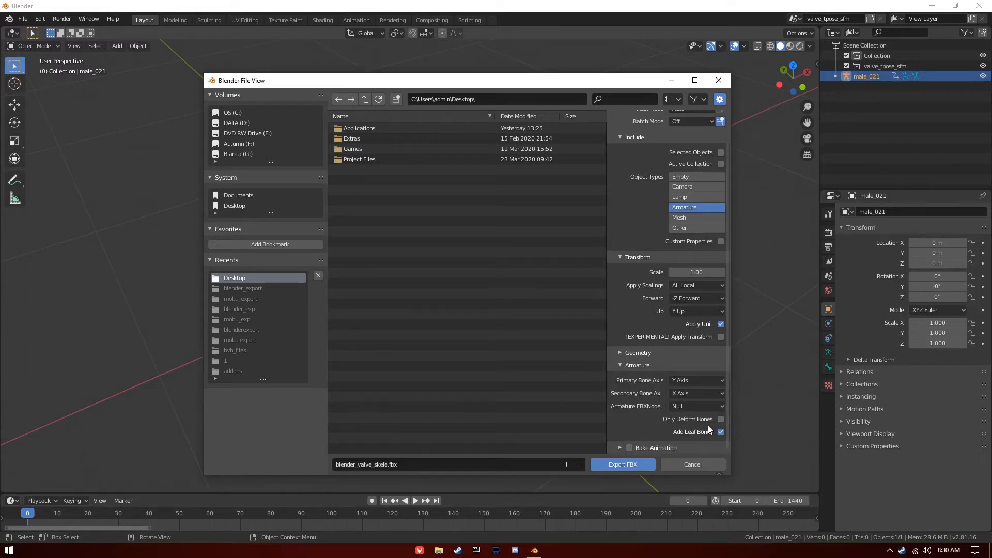
click(721, 432)
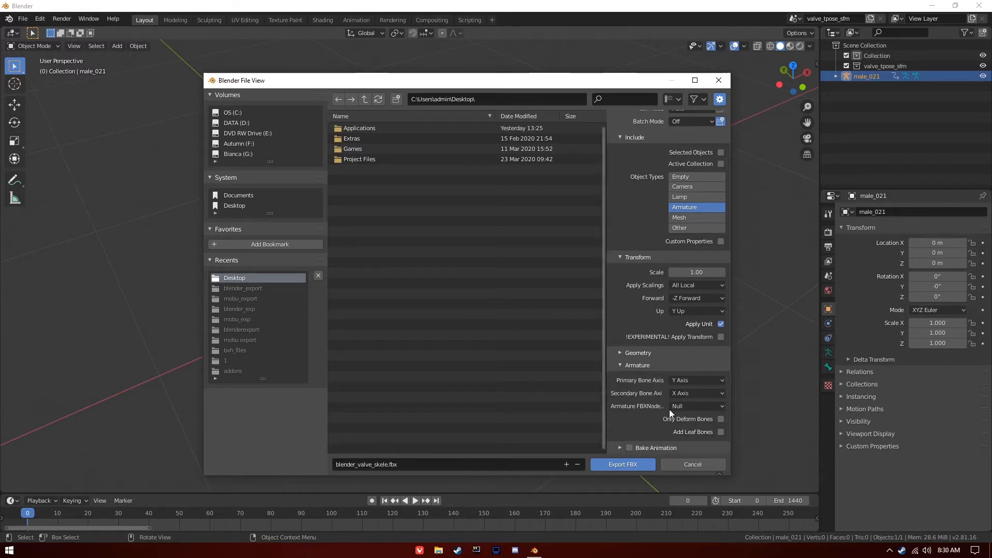
click(624, 464)
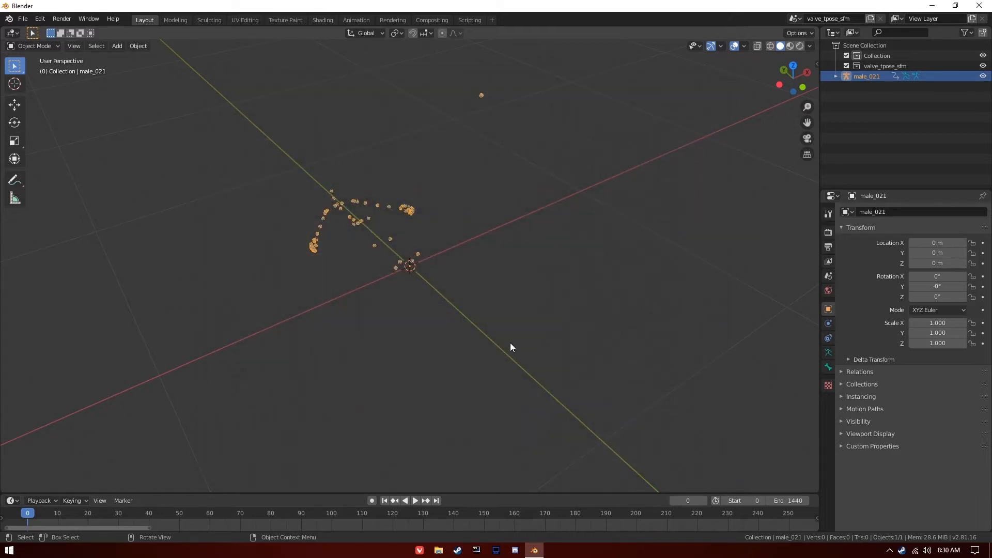
Step: Close Blender and set the exported blender_valve_skele.fbx apart from the DMX file on the desktop
click(978, 5)
click(531, 292)
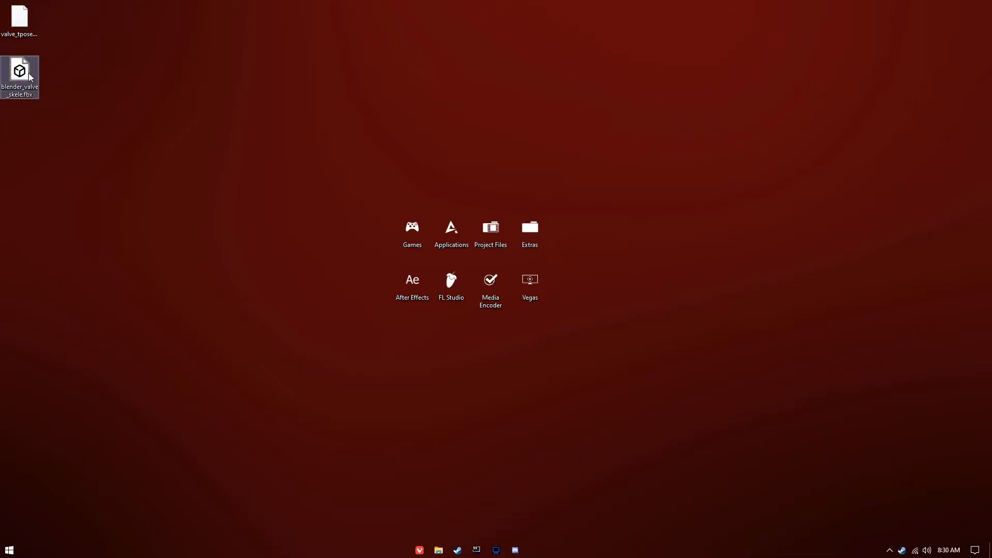
drag(89, 119, 222, 119)
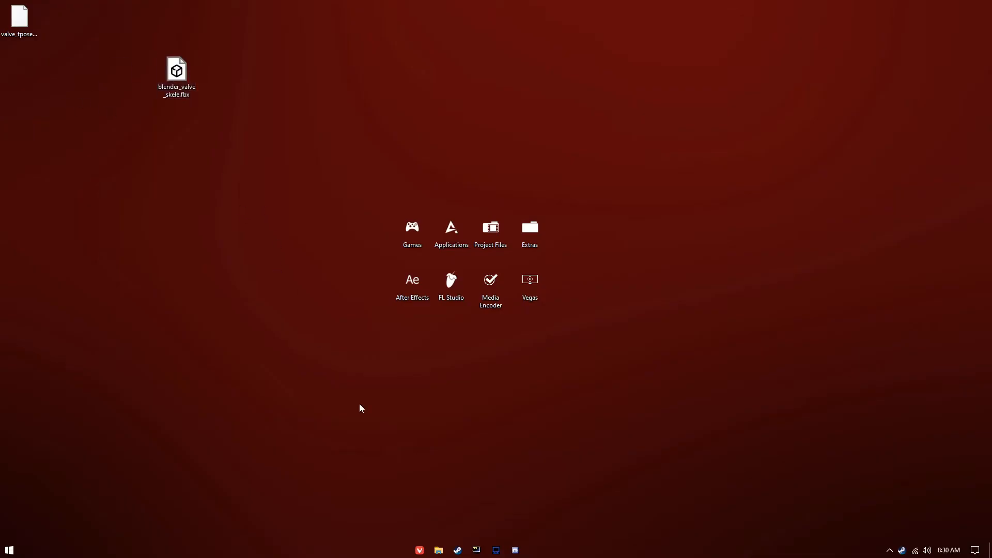
Step: Open the 07 folder of downloaded cmuconvert-daz-01-09 mocap files in File Explorer and move its window clear of the desktop files
click(439, 551)
drag(435, 86, 604, 35)
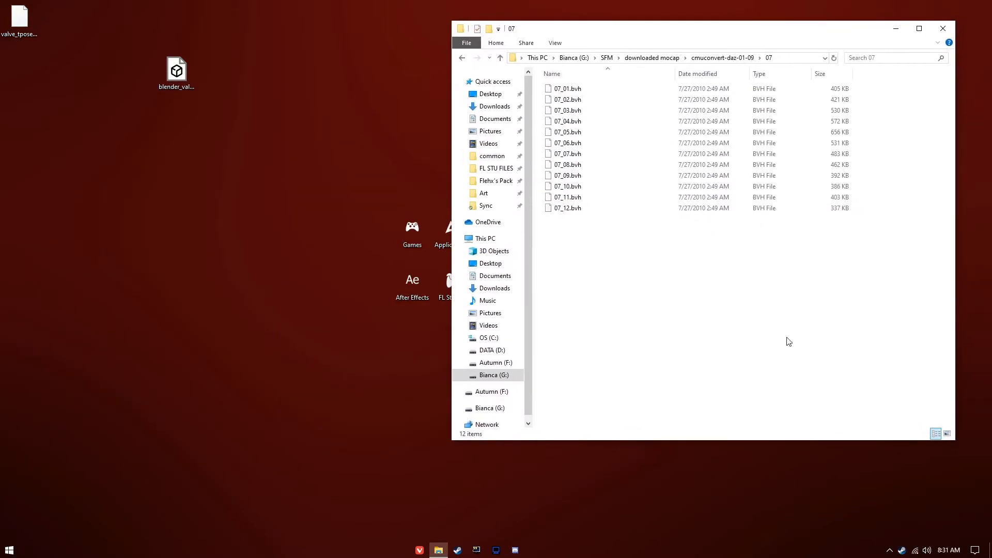
drag(787, 337, 491, 21)
click(687, 290)
drag(590, 30, 604, 34)
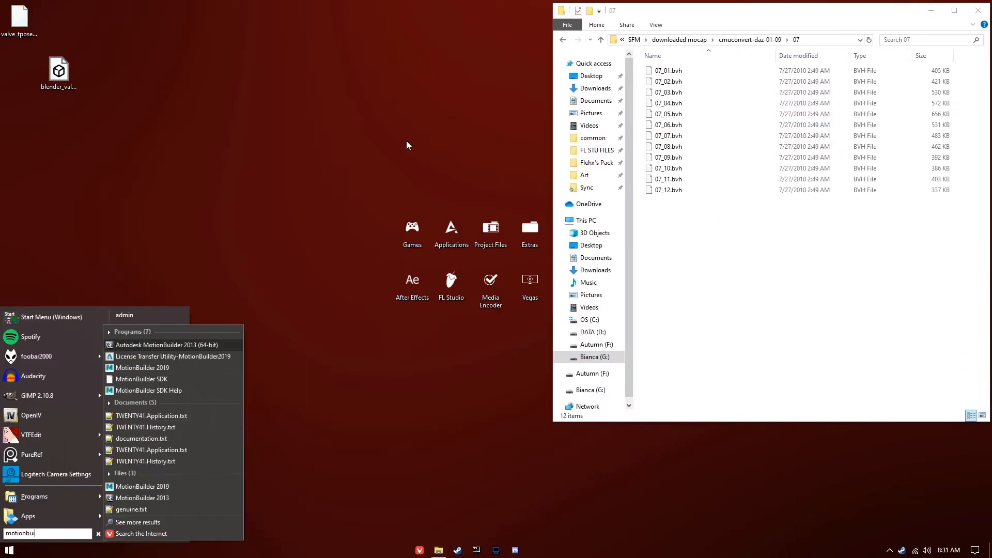
Step: Launch MotionBuilder 2019 and load the mocap file 07_10.bvh into its empty scene
text(lder)
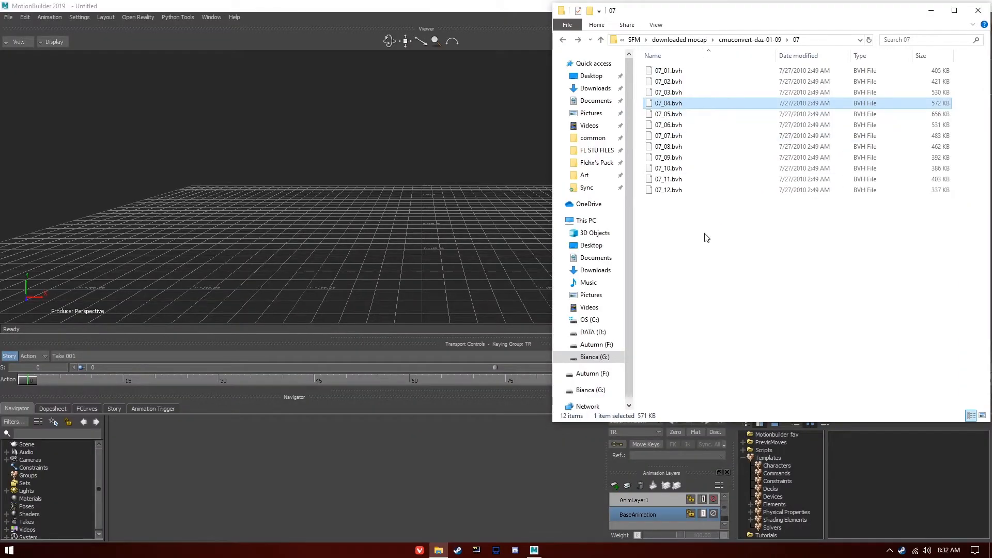
drag(707, 236, 668, 62)
click(690, 269)
click(687, 158)
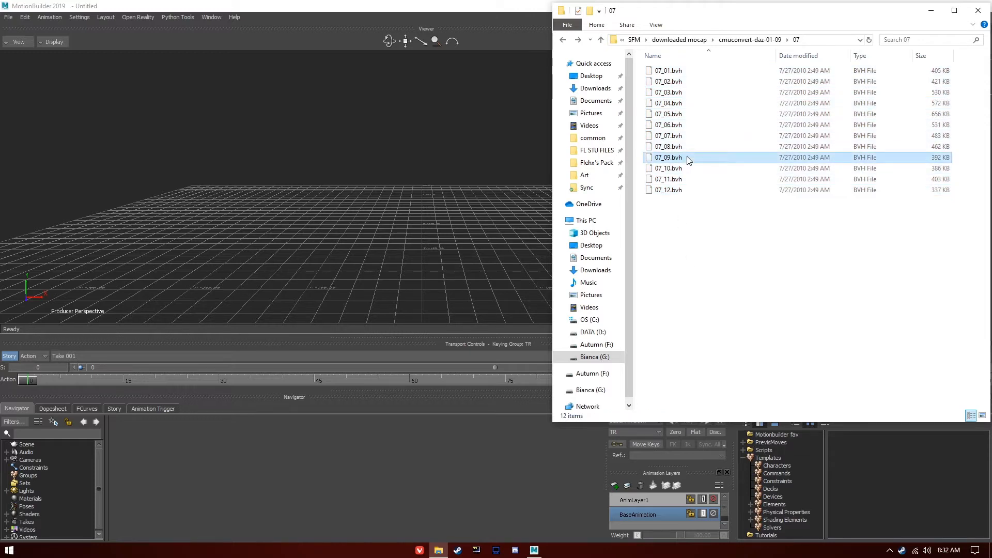
drag(671, 168, 262, 166)
click(282, 162)
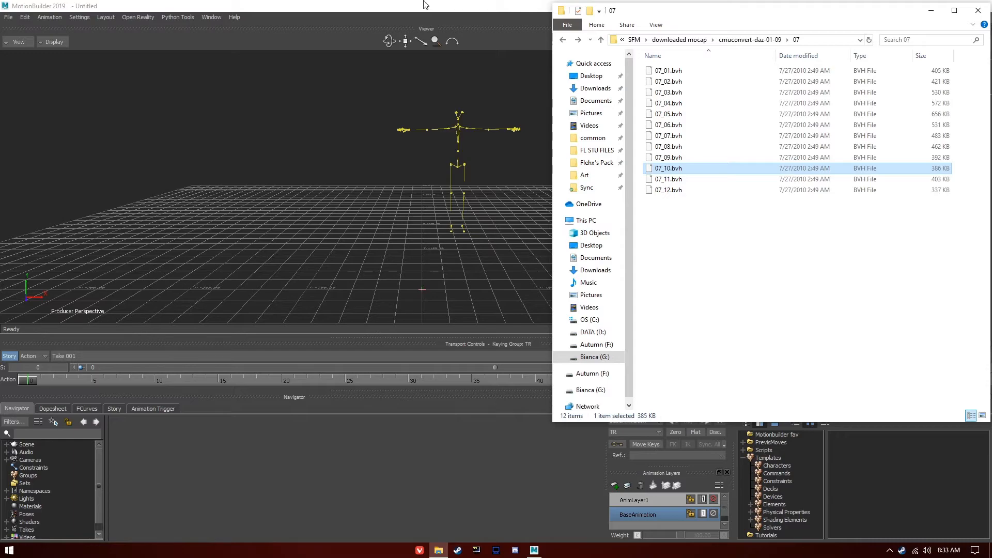
click(295, 243)
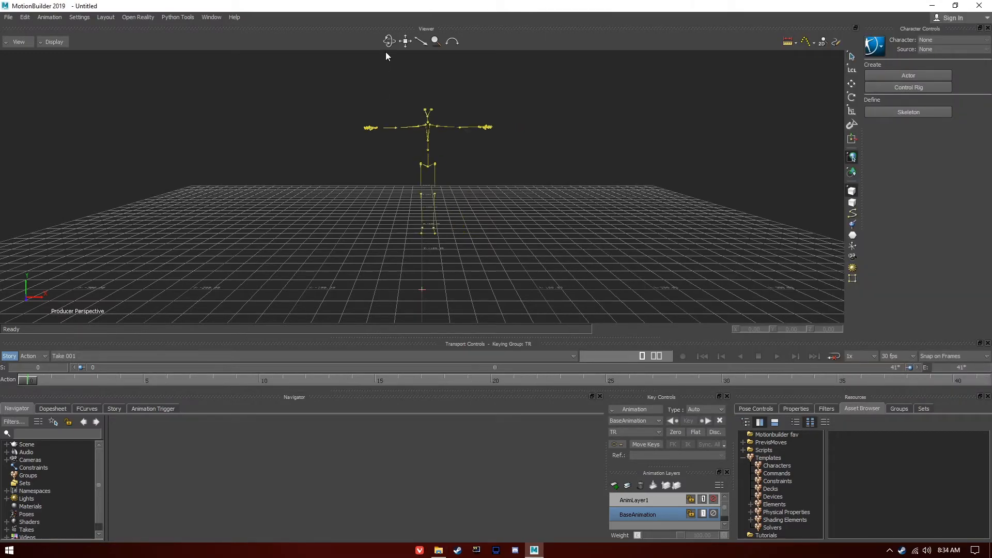
Step: Examine the imported mocap skeleton's T-pose from different angles and distances
drag(389, 42, 417, 107)
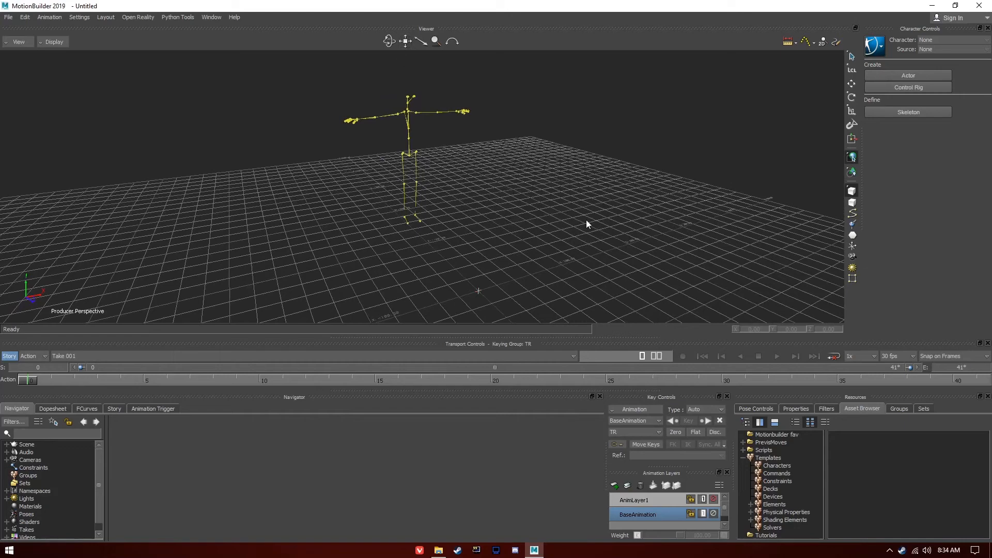
scroll(501, 157, down, 3)
scroll(501, 157, up, 4)
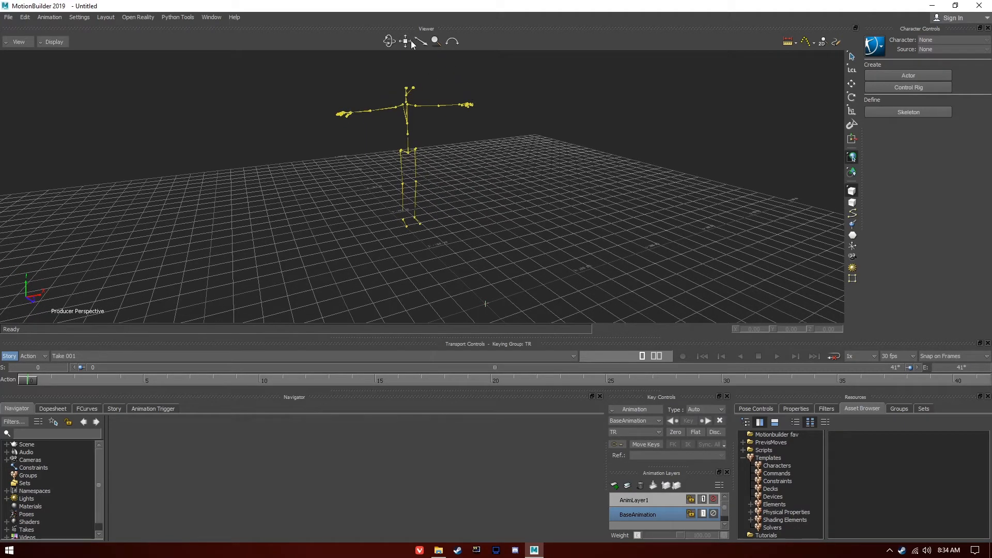
key(r)
key(f)
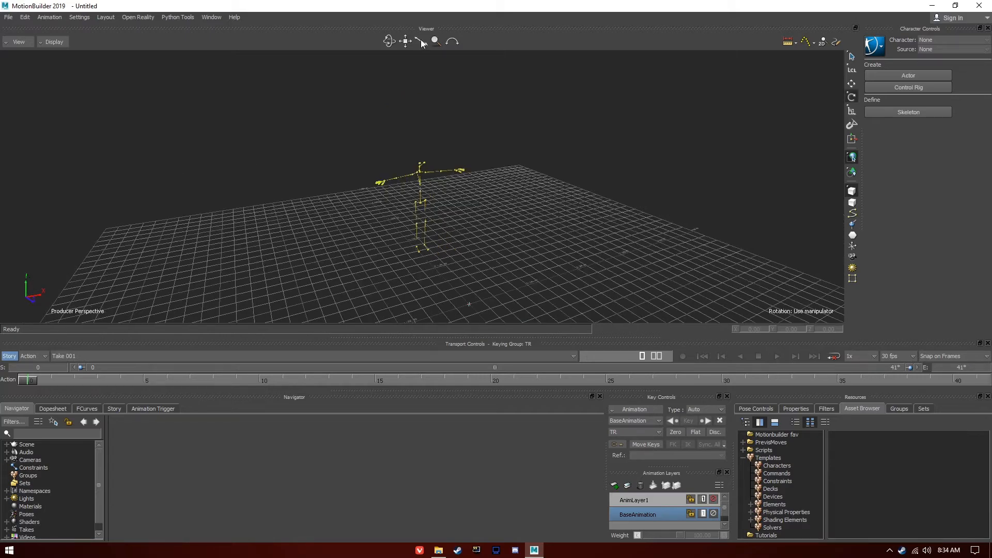
scroll(459, 180, down, 5)
mouse_move(405, 41)
mouse_down()
mouse_move(417, 5)
mouse_move(436, 139)
mouse_move(429, 1)
mouse_move(451, 95)
mouse_move(434, 47)
mouse_move(351, 30)
mouse_move(354, 10)
mouse_move(386, 39)
mouse_up()
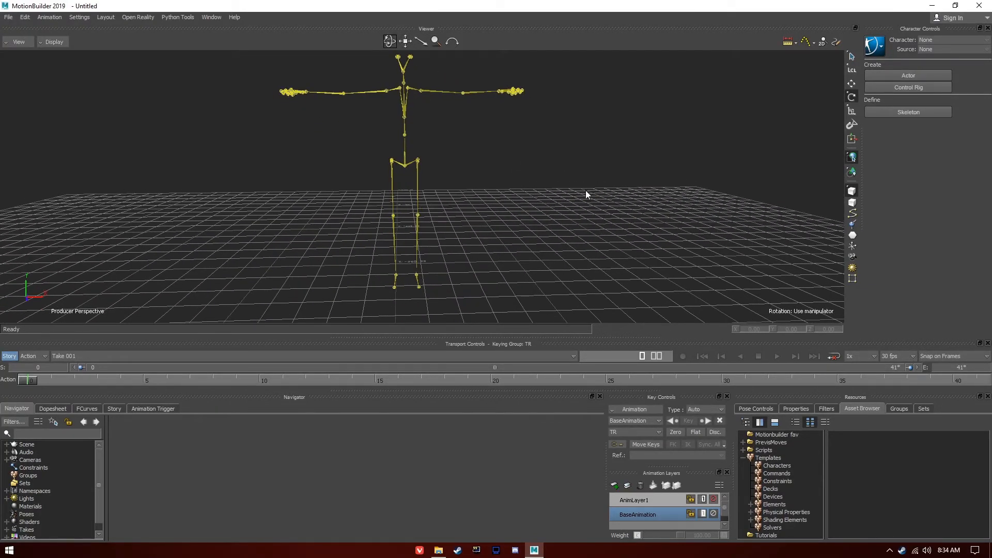
scroll(587, 191, down, 3)
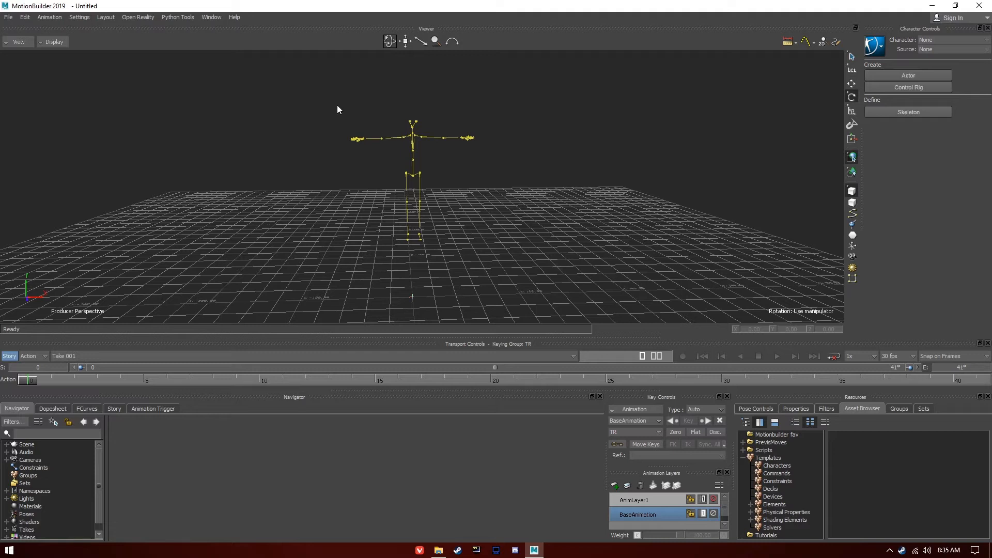
key(ctrl+a)
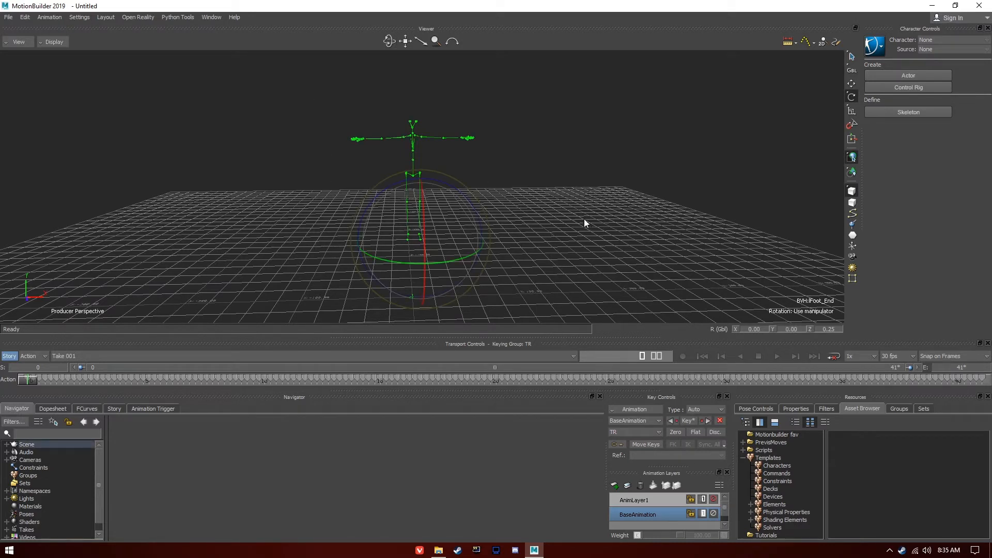
click(359, 141)
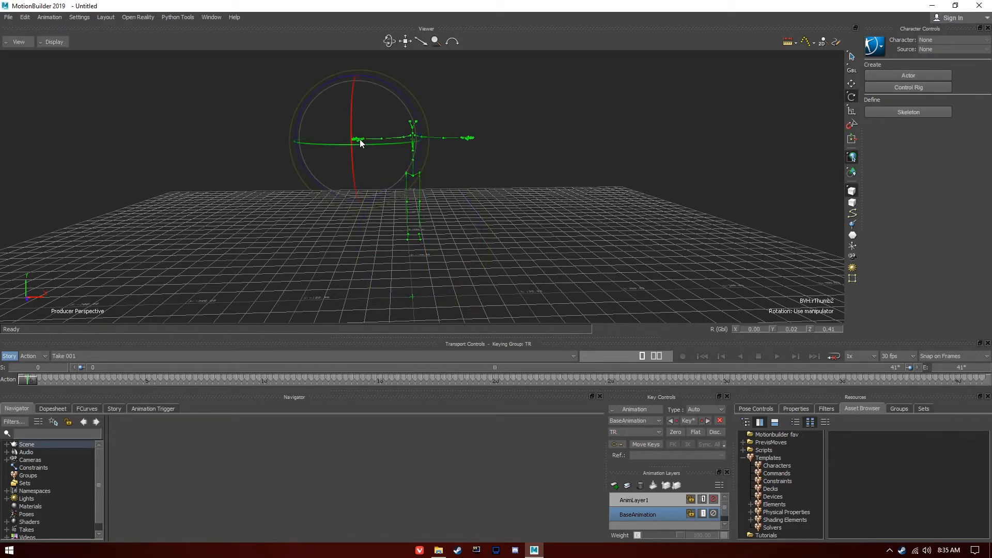
click(247, 103)
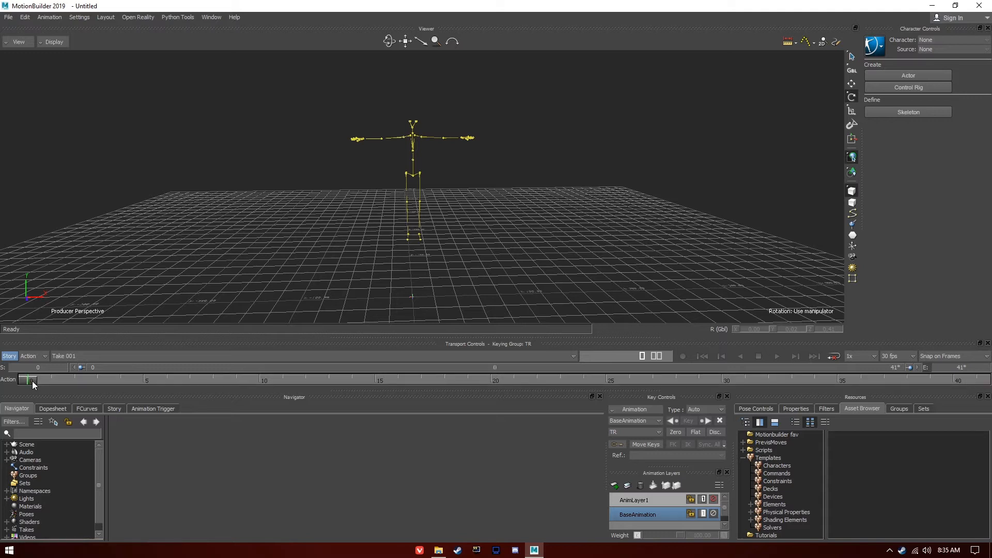
drag(38, 380, 37, 384)
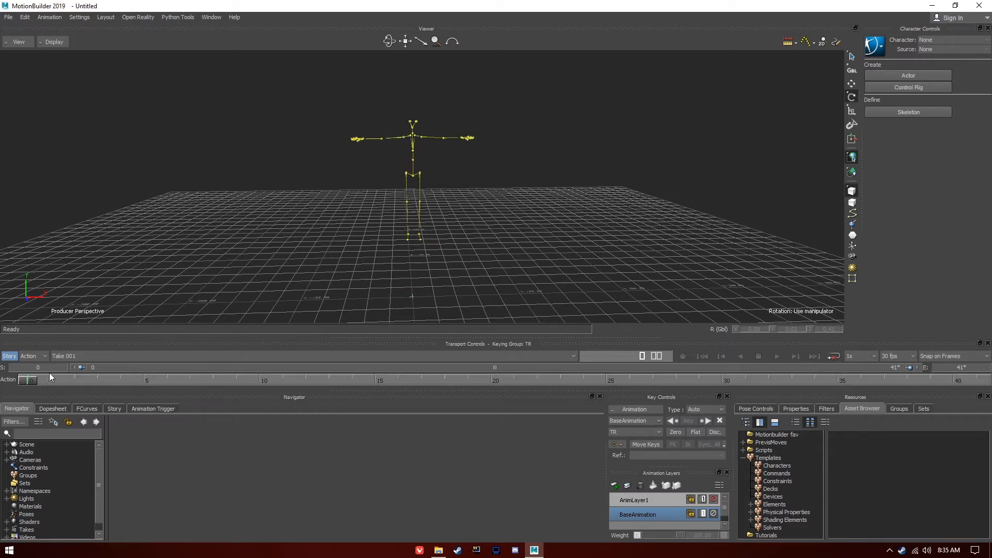
scroll(378, 253, up, 5)
scroll(379, 253, down, 4)
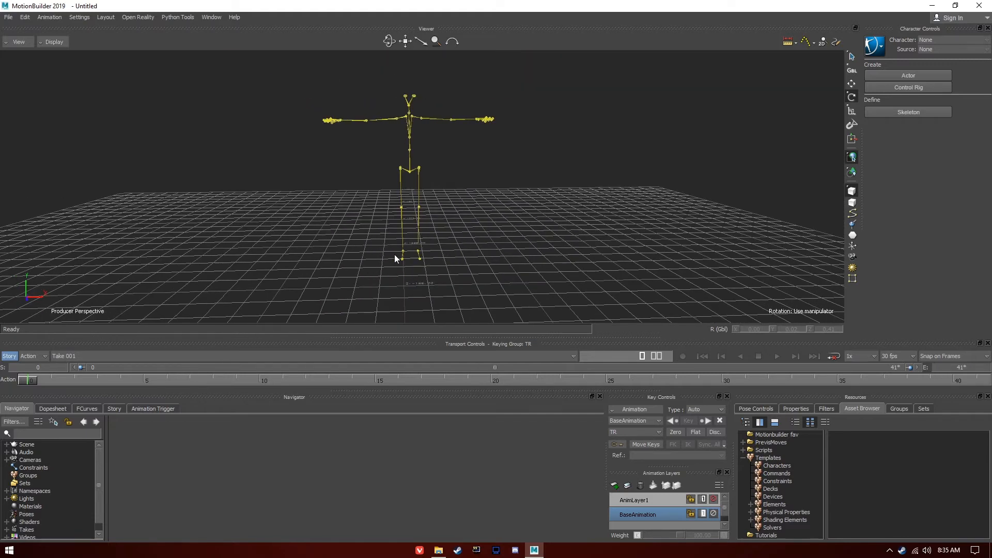
Step: Add a Character asset from the Characters templates to the scene containing the mocap skeleton
click(777, 465)
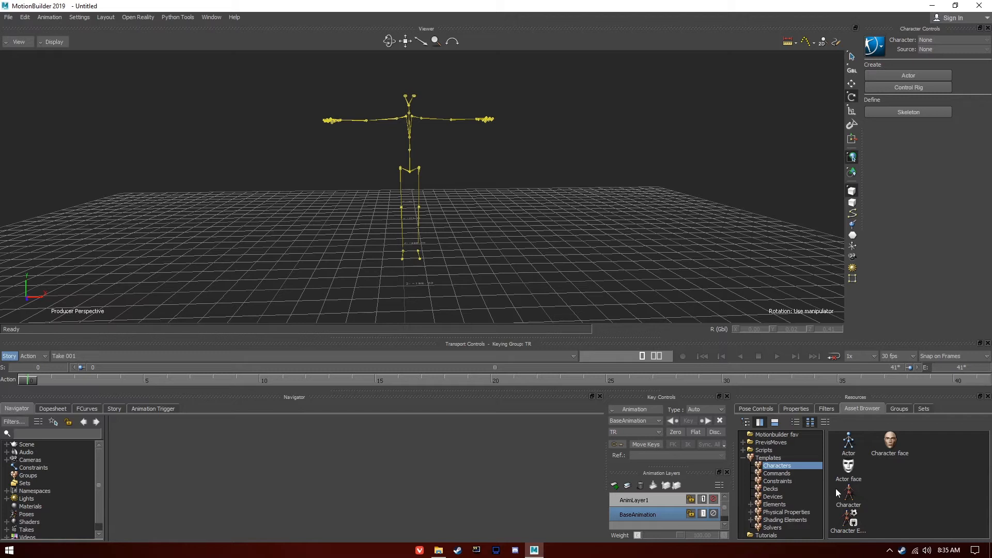
click(848, 493)
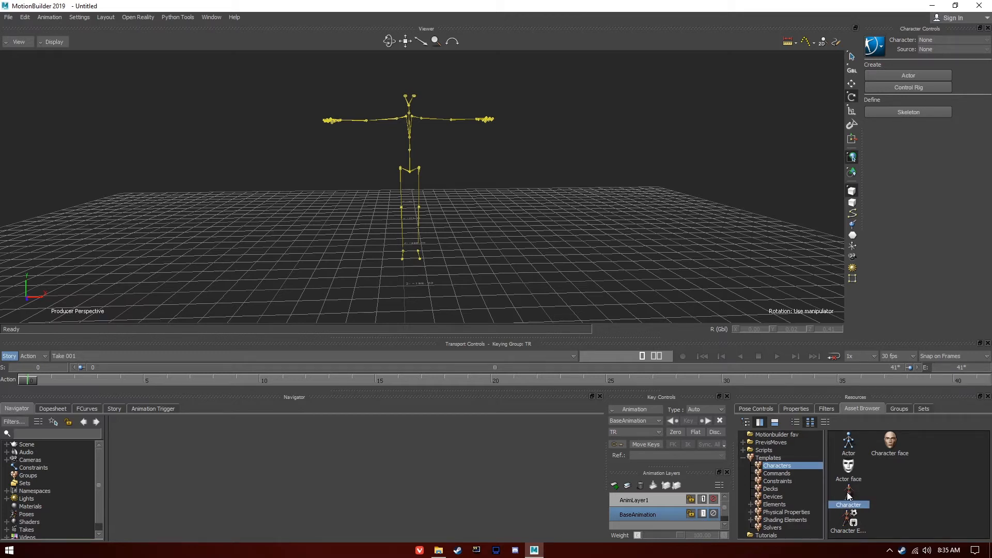
click(847, 525)
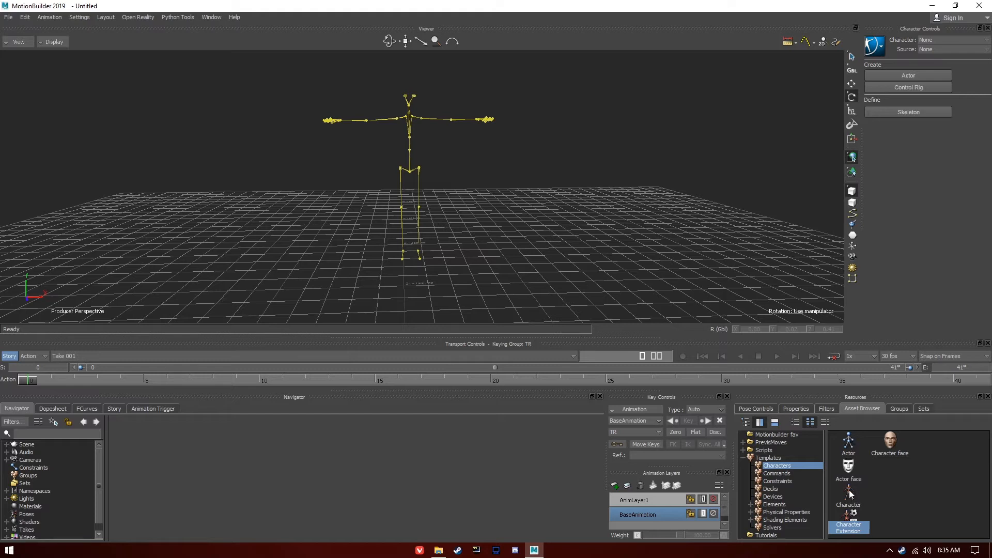
click(847, 488)
drag(849, 493, 561, 263)
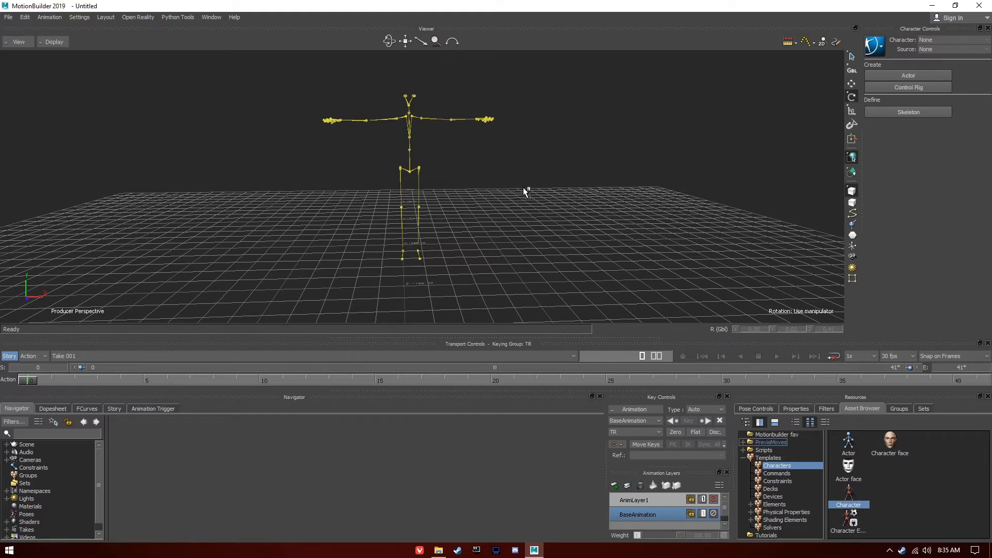
drag(524, 147, 523, 147)
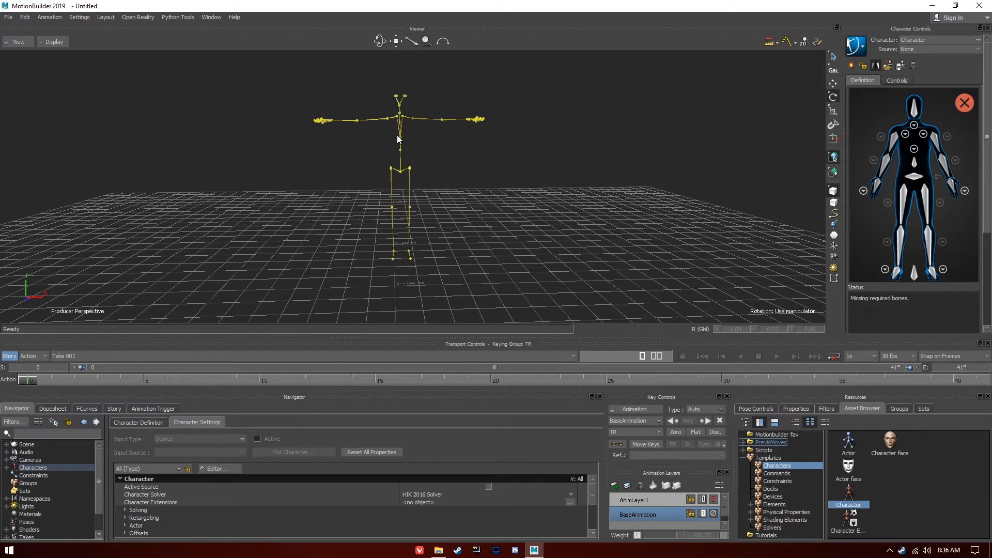
Step: Inspect the mocap skeleton's right upper arm and forearm bones up close for matching with the character's bone slots
scroll(361, 121, up, 4)
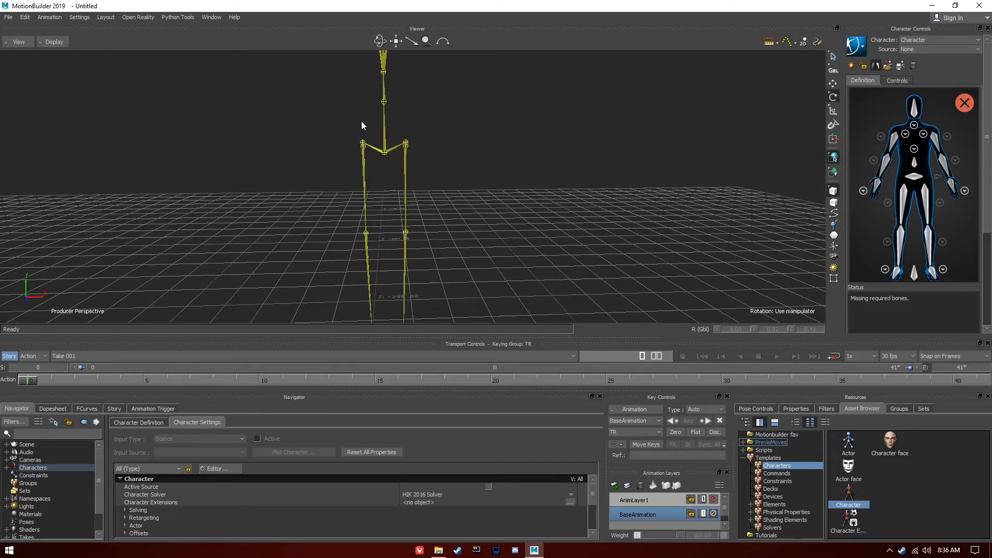
drag(396, 42, 496, 196)
scroll(386, 125, up, 4)
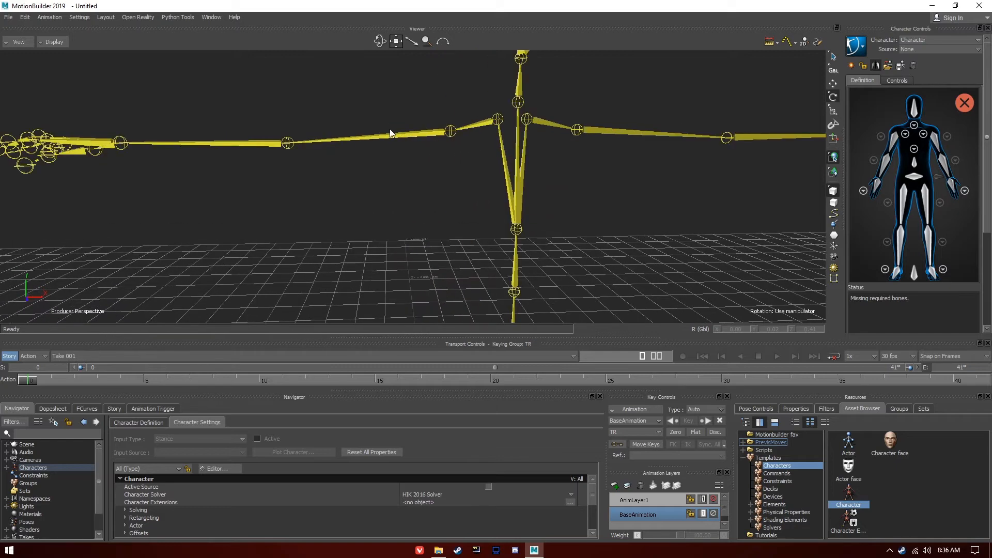
click(414, 135)
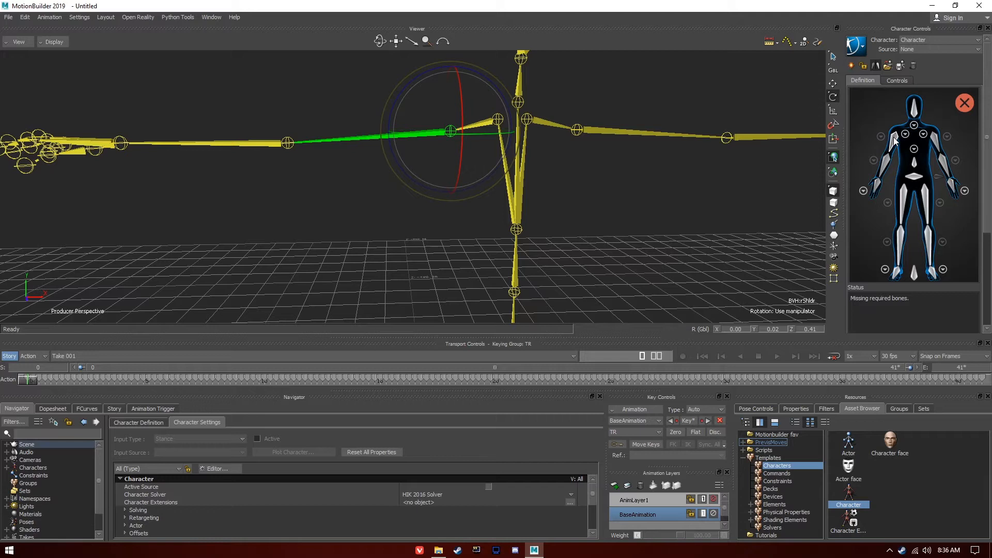
click(285, 144)
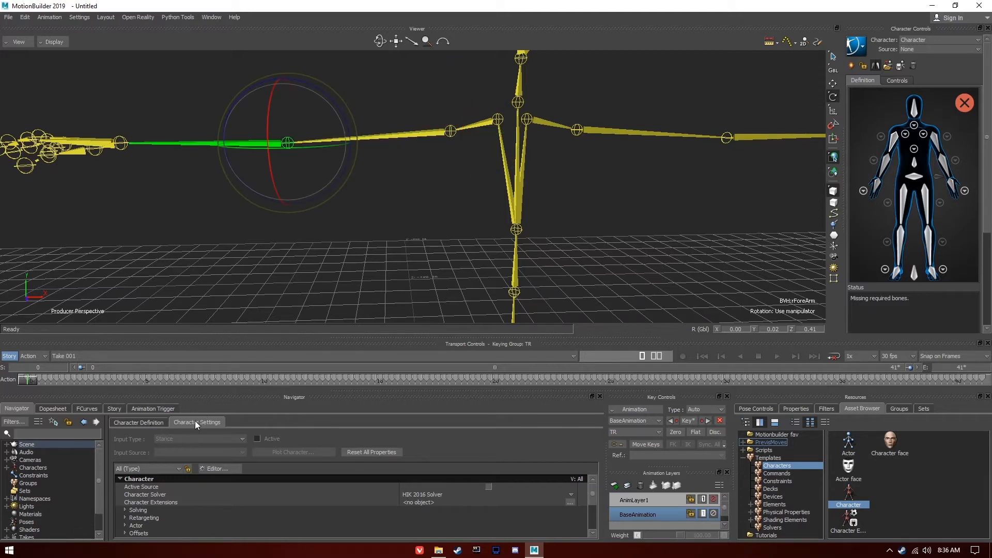
Step: Show the character's definition and look over the bone groups in its mapping list, including Left Hand
click(141, 422)
scroll(196, 495, down, 1)
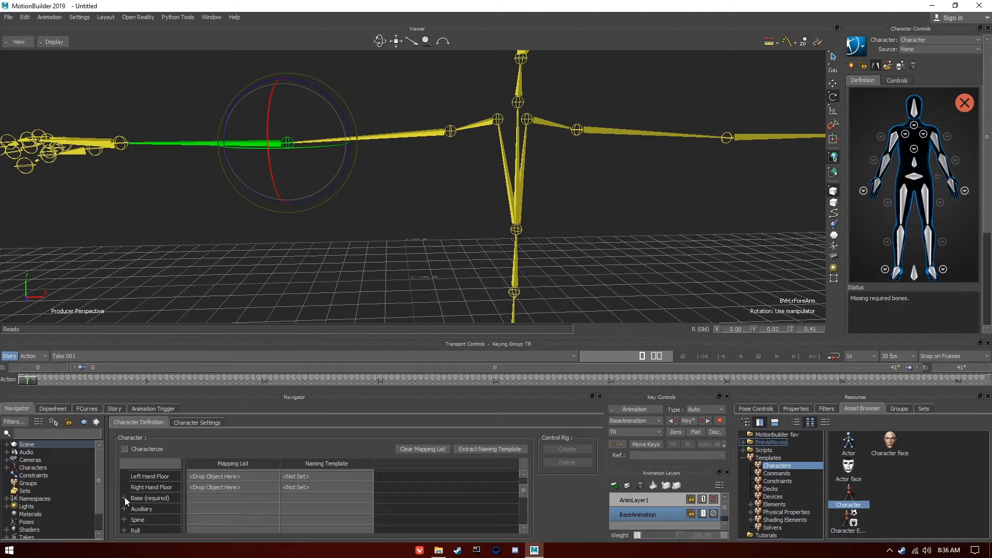
scroll(138, 503, down, 3)
scroll(138, 503, down, 1)
scroll(127, 493, down, 1)
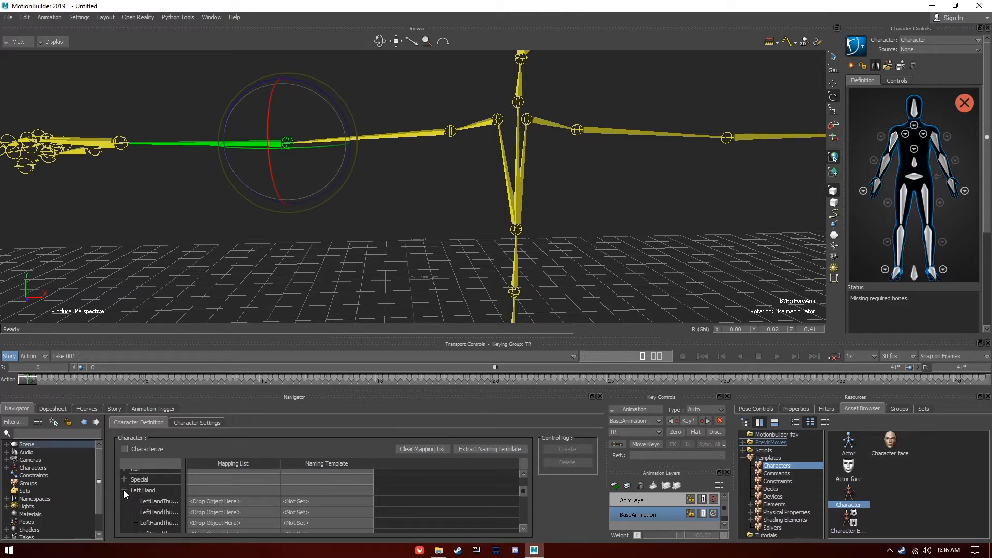
scroll(137, 494, up, 4)
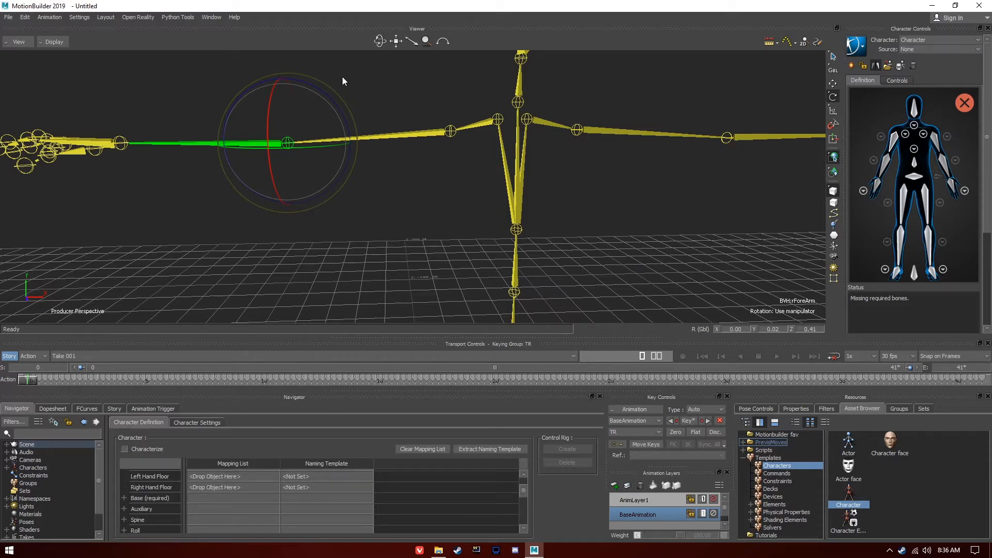
Step: Expand the Base (required) group of the mapping list and review its leg, spine and arm slots
drag(379, 43, 476, 203)
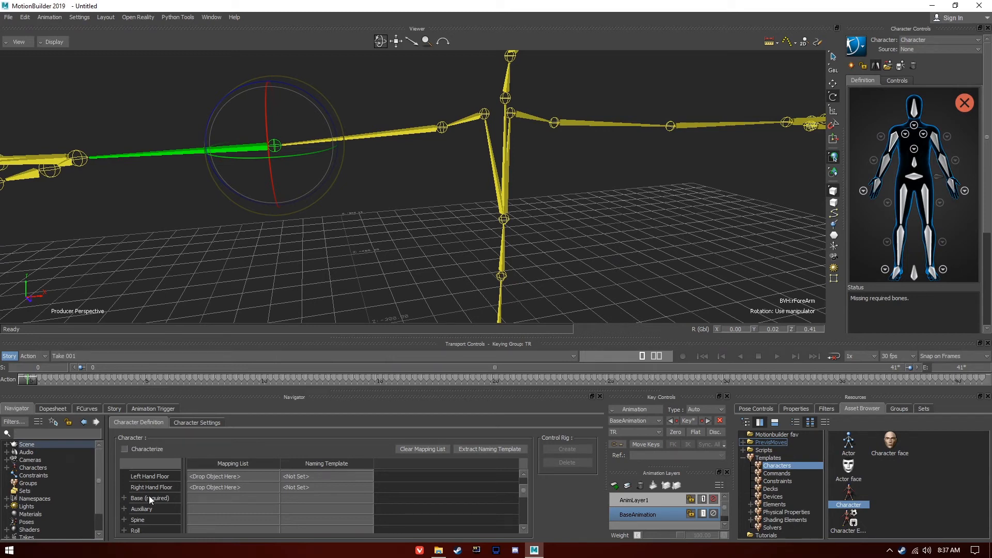
click(124, 498)
scroll(243, 504, down, 2)
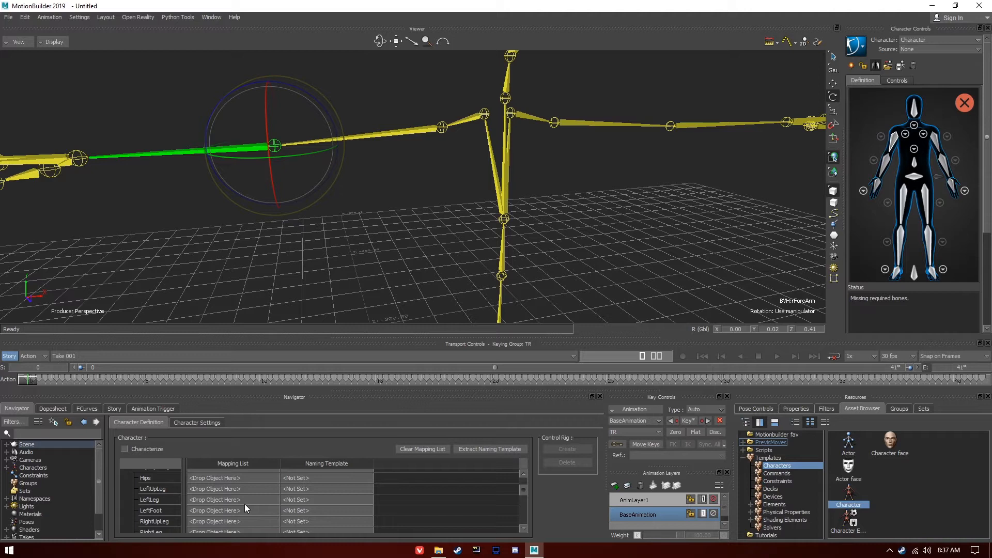
scroll(159, 478, down, 4)
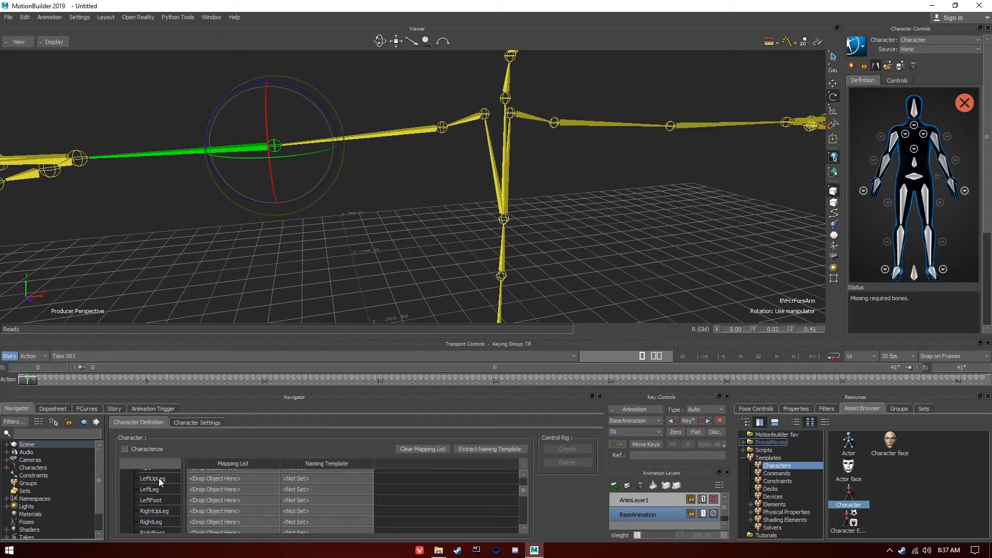
scroll(159, 478, down, 5)
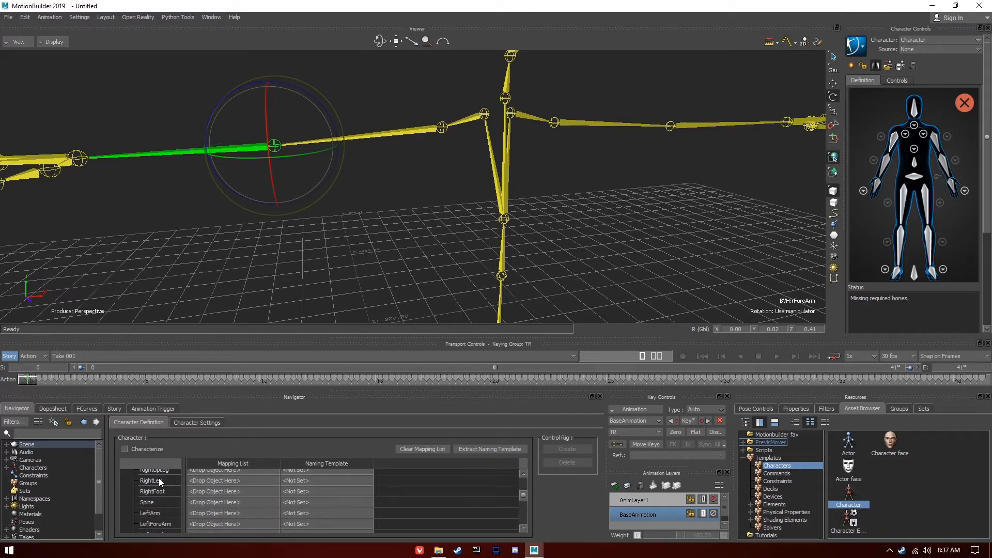
scroll(151, 501, up, 8)
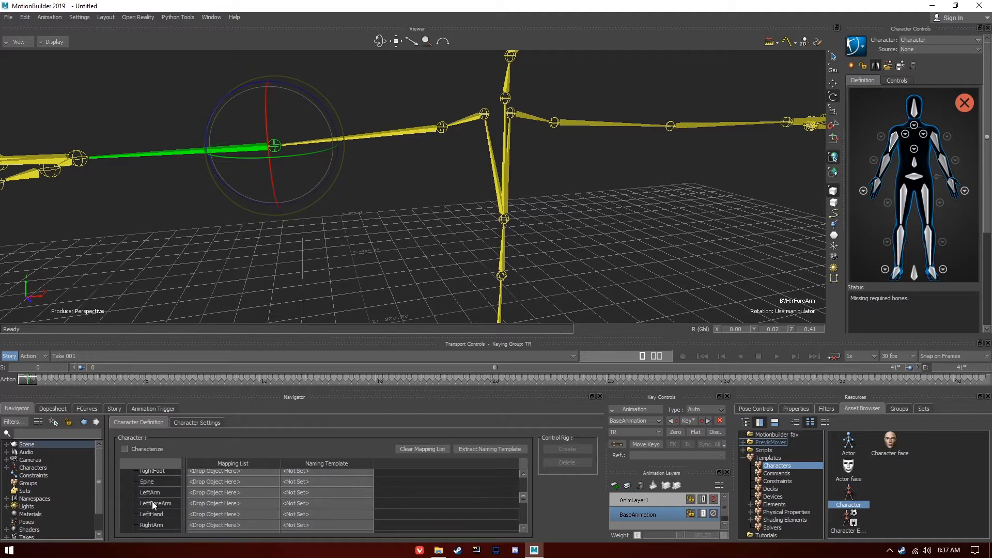
scroll(152, 501, up, 2)
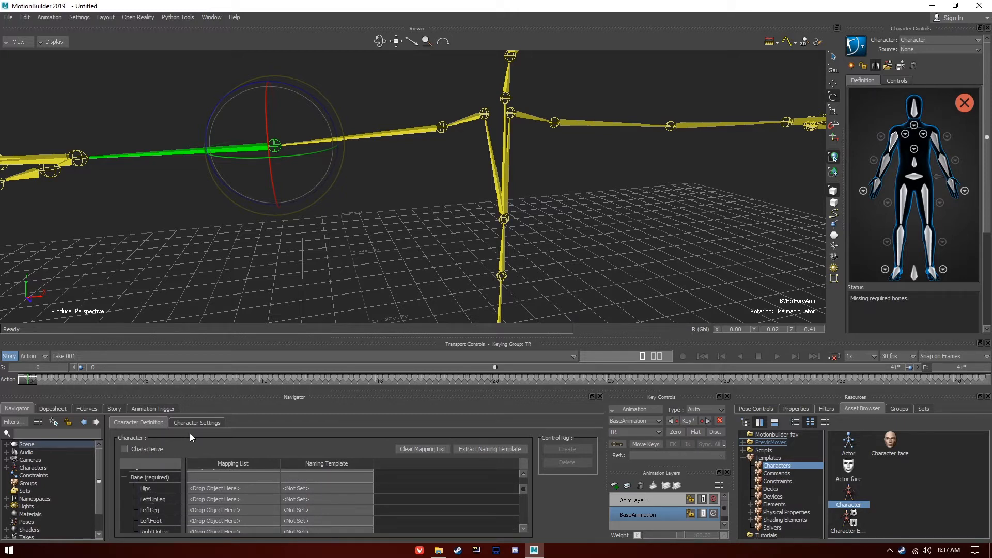
Step: Expand the scene hierarchy and its BVH:reference node to reveal the mocap skeleton's root bone
scroll(408, 200, down, 5)
drag(396, 41, 395, 21)
scroll(464, 165, up, 2)
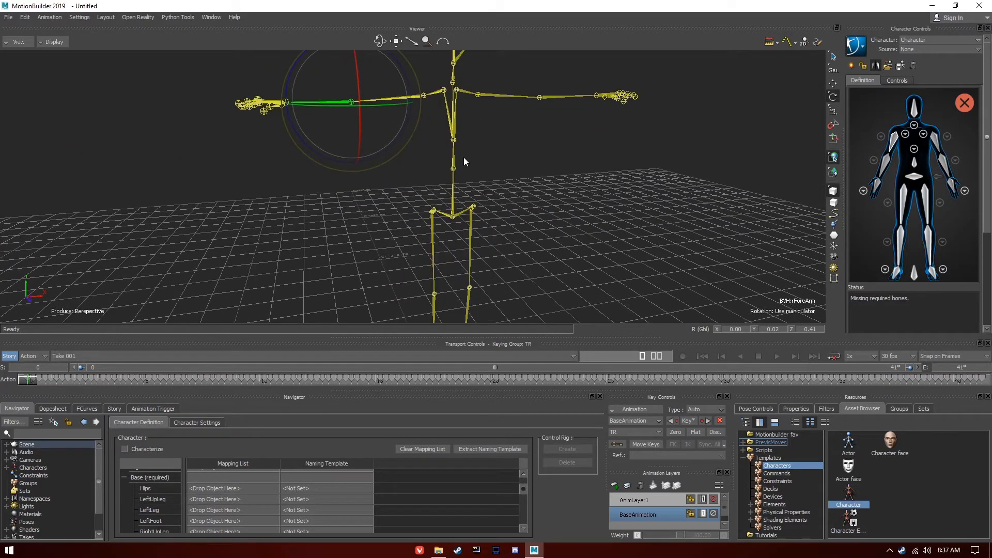
click(29, 445)
click(7, 445)
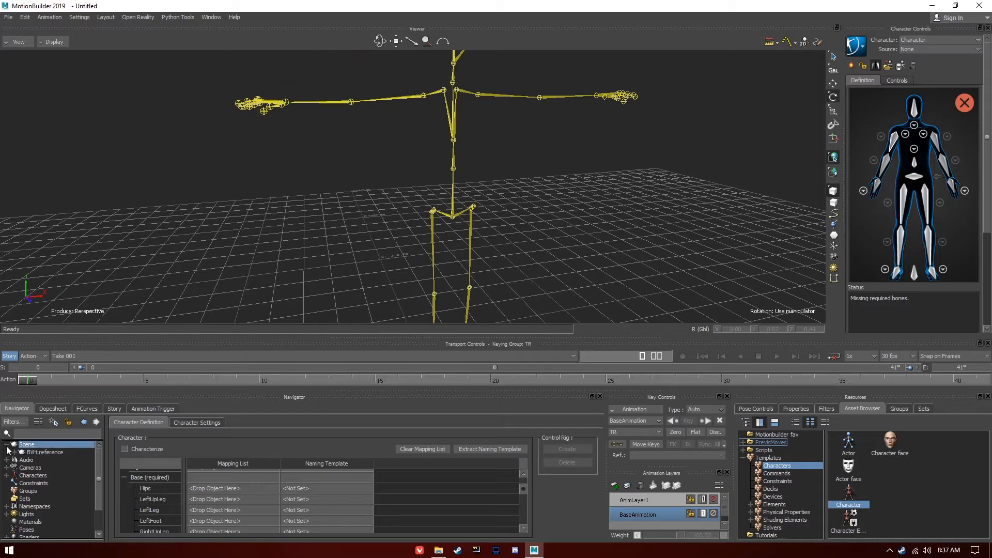
click(48, 452)
scroll(372, 152, down, 3)
scroll(425, 180, up, 4)
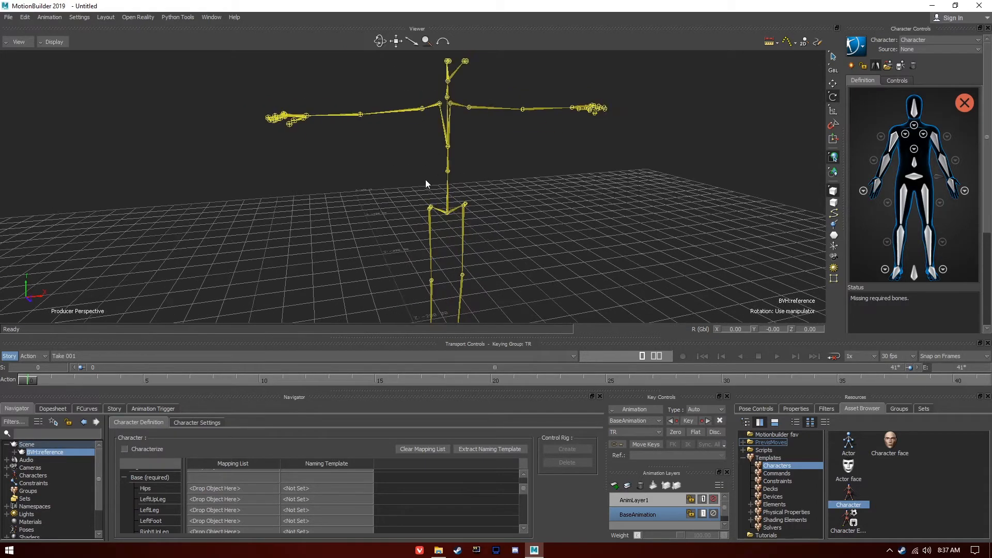
click(15, 452)
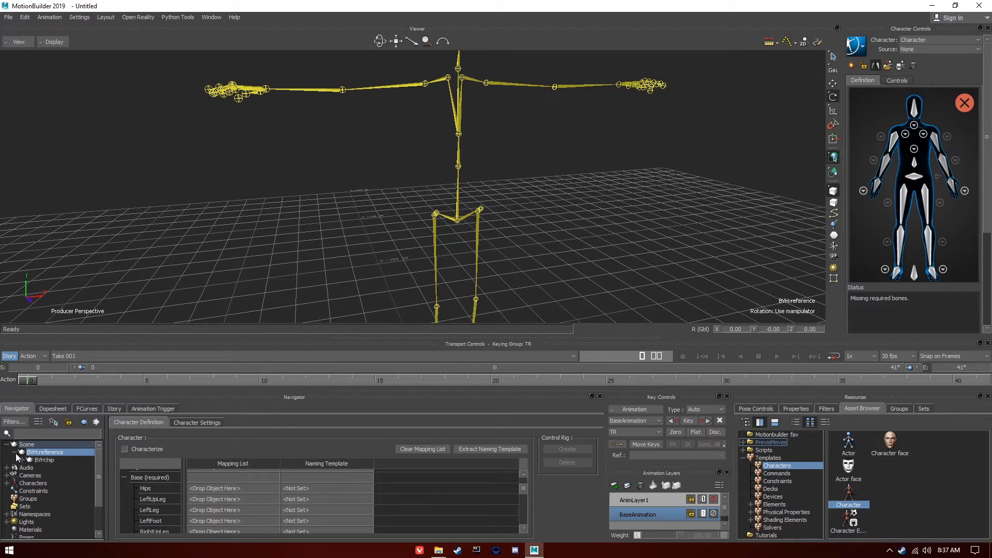
Step: Expand the BVH:hip and BVH:abdomen bones in the hierarchy and assign BVH:hip to the character's Hips slot
click(51, 461)
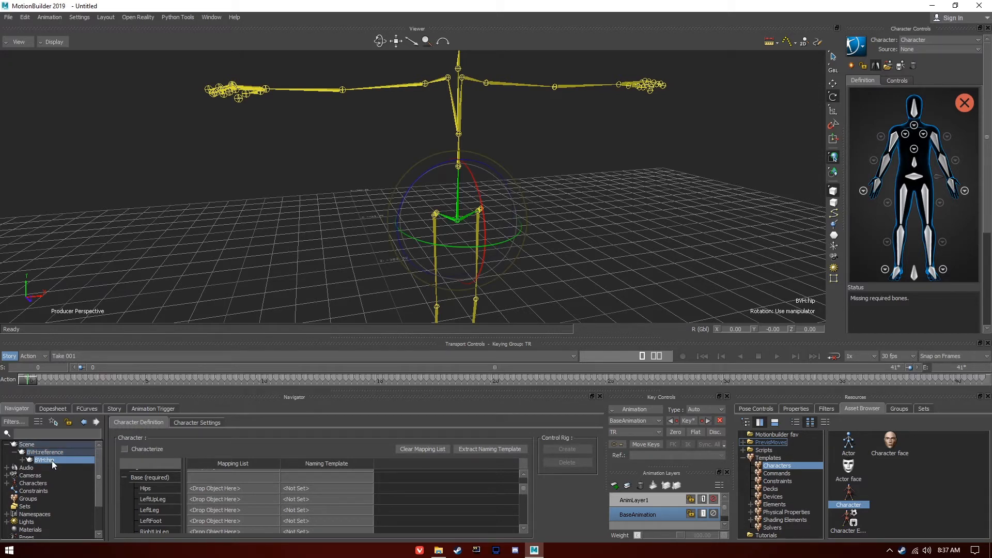
click(22, 461)
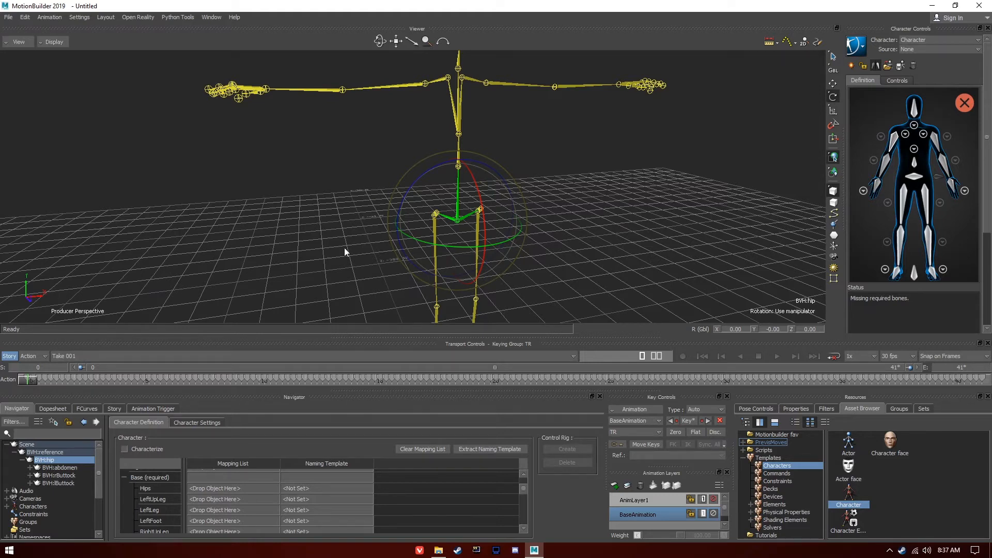
click(30, 467)
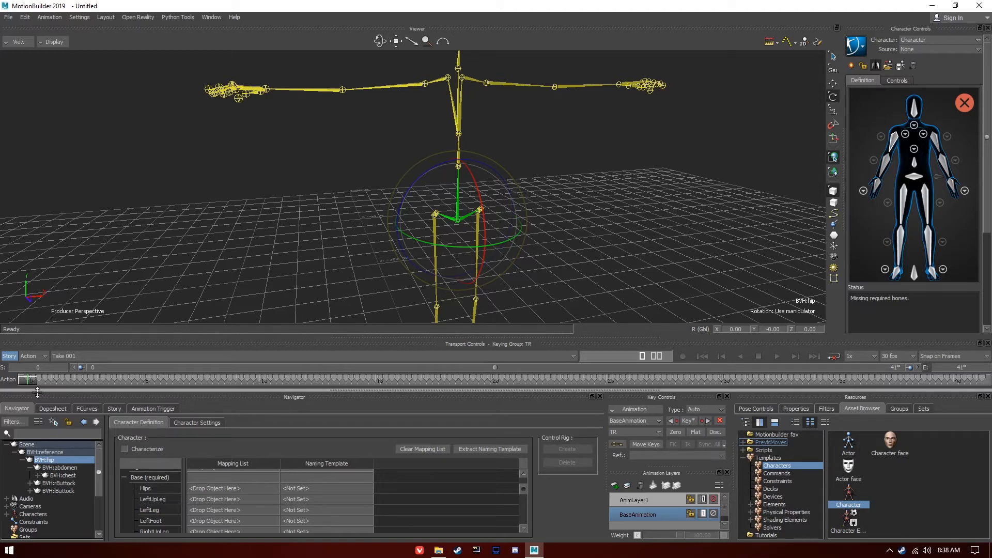
drag(50, 463, 237, 491)
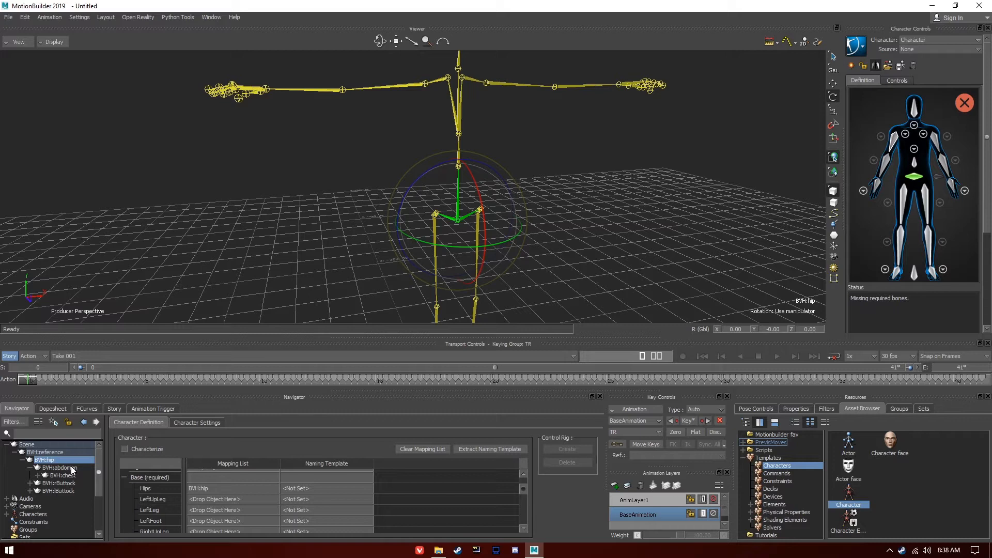
scroll(215, 491, down, 3)
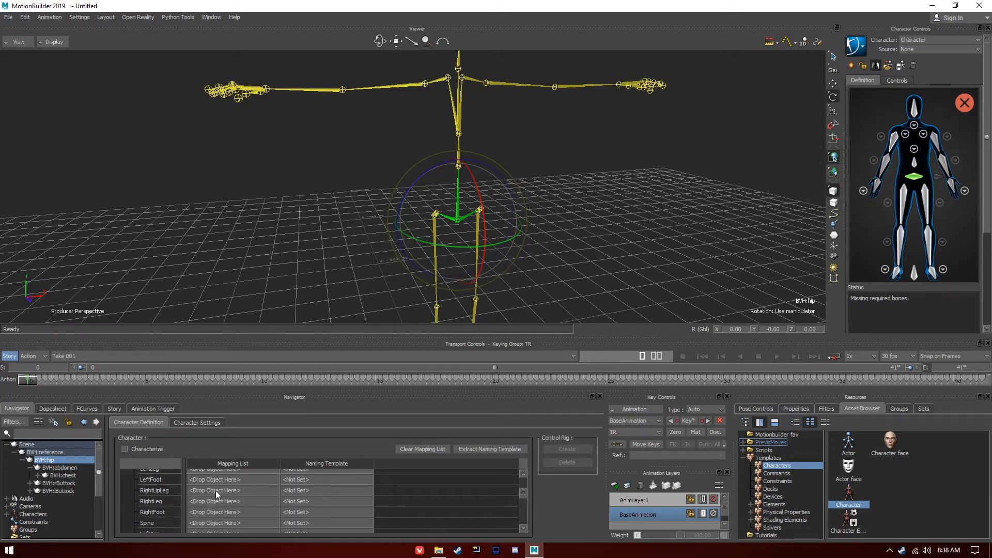
scroll(216, 491, up, 1)
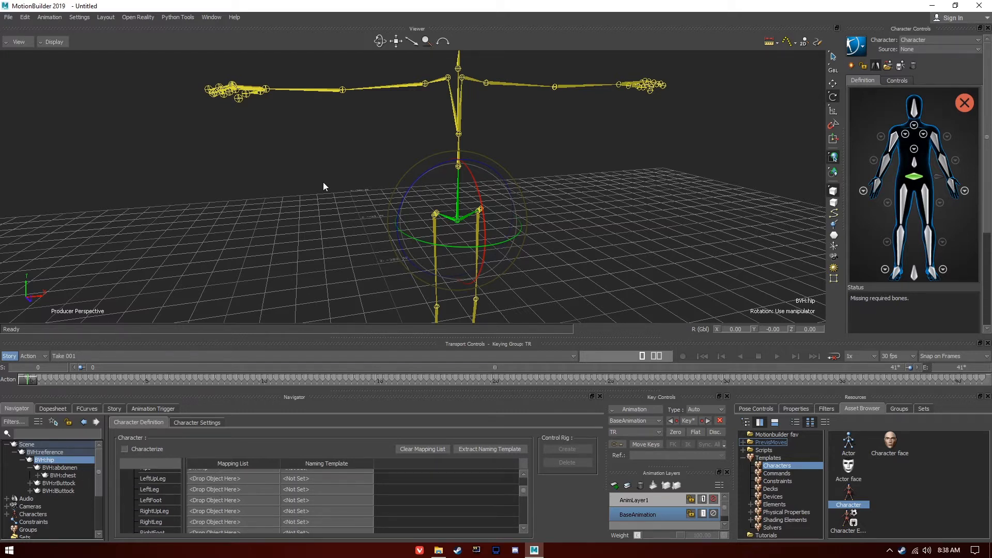
scroll(541, 150, down, 5)
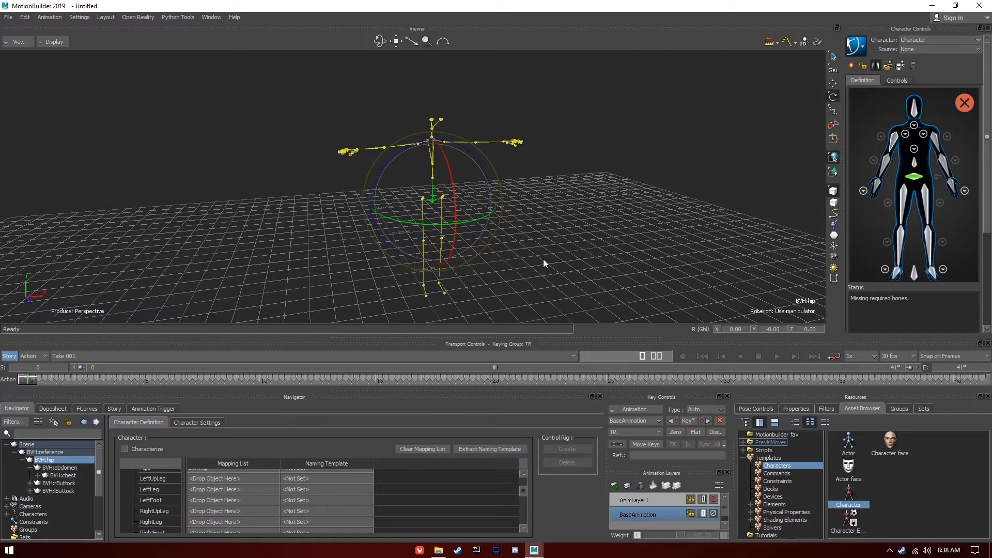
scroll(495, 262, up, 5)
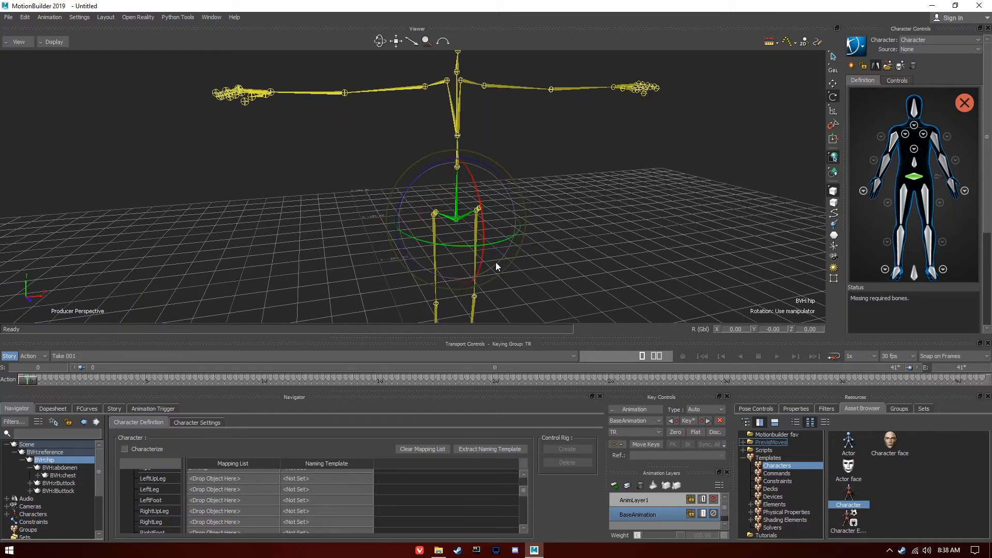
Step: Assign the BVH:abdomen bone to the Spine slot in the character's Base (required) mapping group
scroll(496, 265, up, 2)
scroll(496, 265, up, 2)
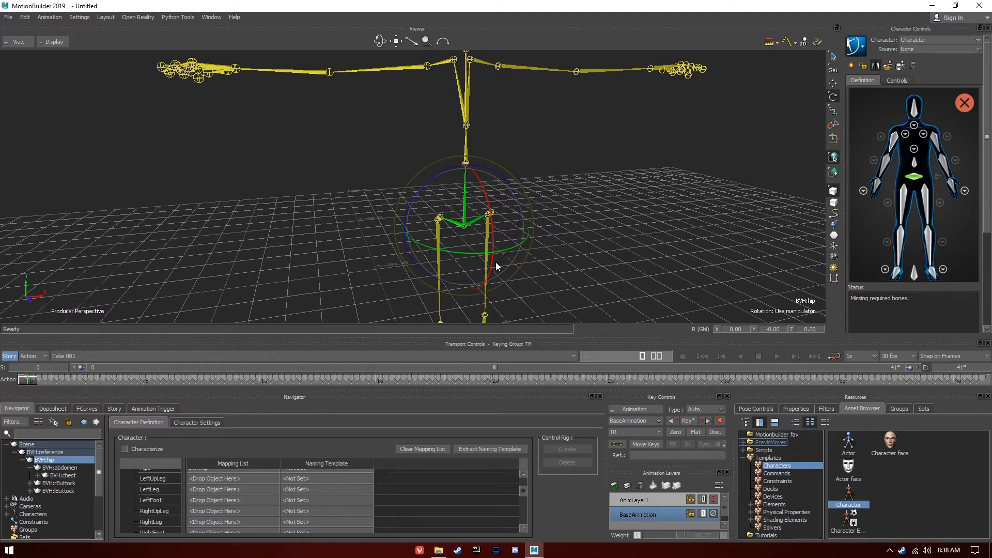
click(68, 466)
scroll(475, 130, up, 4)
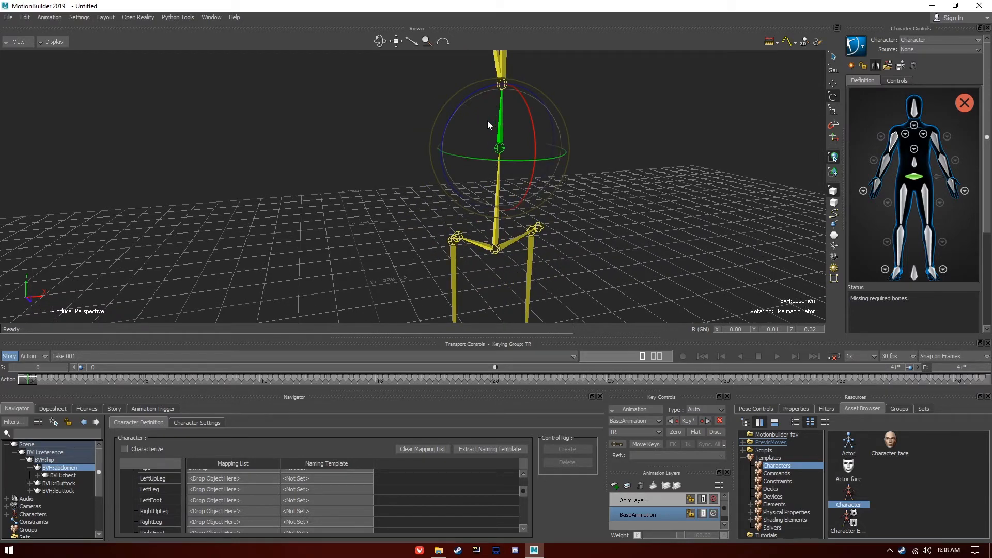
click(916, 165)
scroll(469, 138, down, 6)
scroll(464, 173, up, 2)
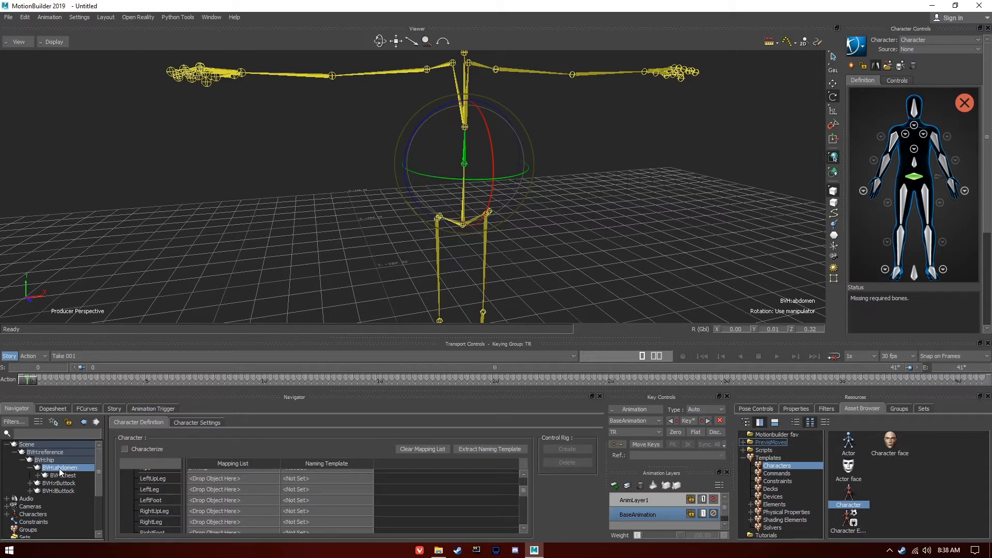
scroll(165, 495, down, 1)
scroll(165, 499, down, 1)
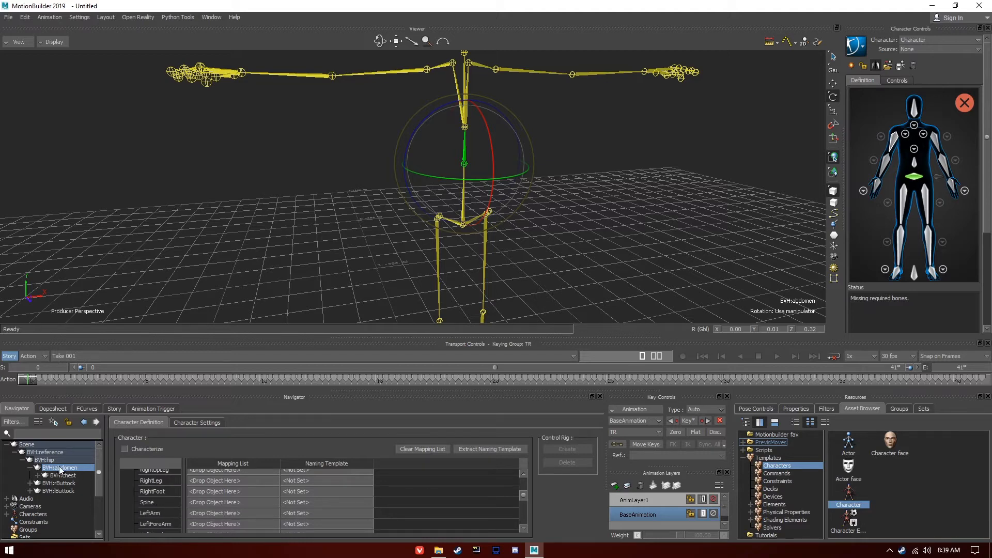
drag(225, 501, 225, 501)
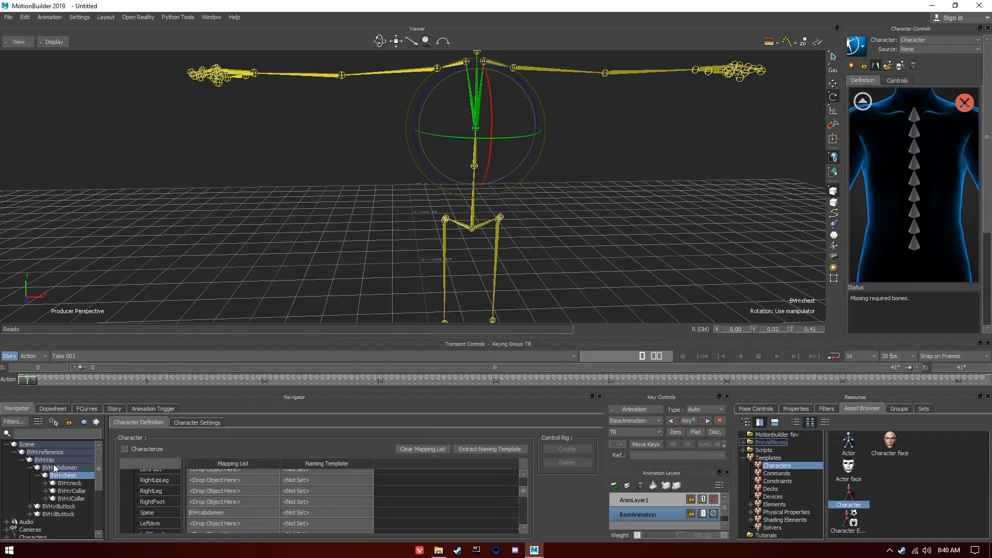
Step: Assign the BVH:neck bone to the Neck slot in the Auxiliary group of the mapping list
click(69, 467)
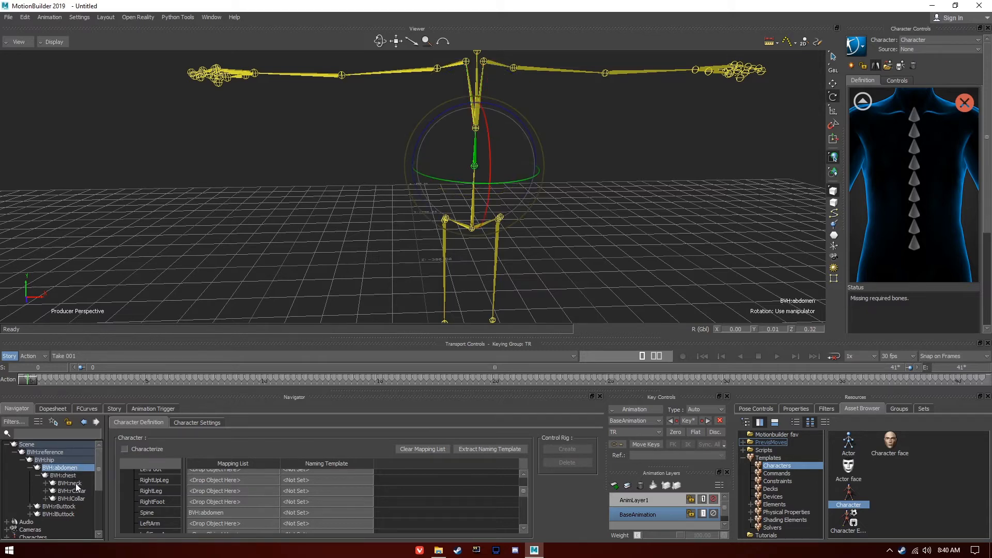
click(75, 483)
drag(397, 42, 390, 88)
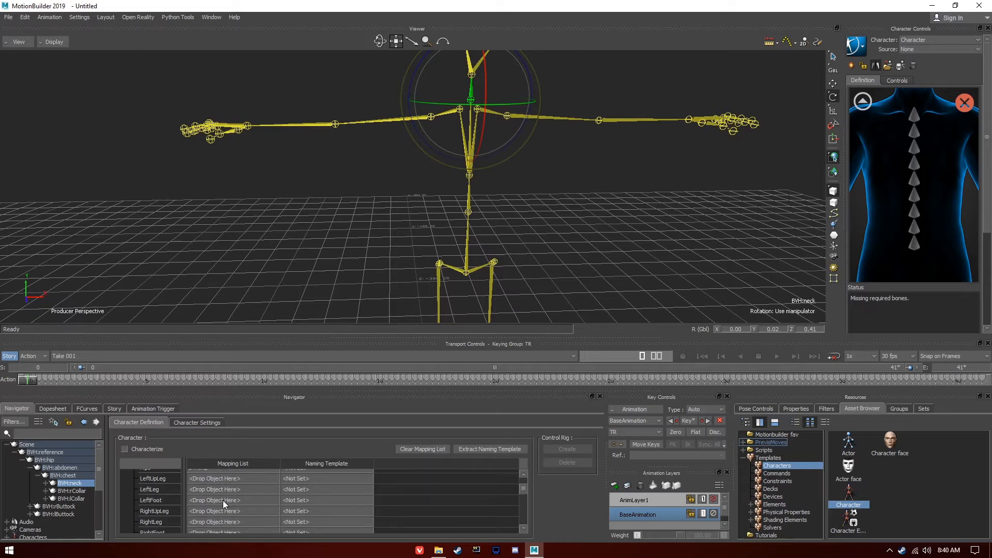
scroll(222, 495, down, 1)
scroll(222, 494, down, 7)
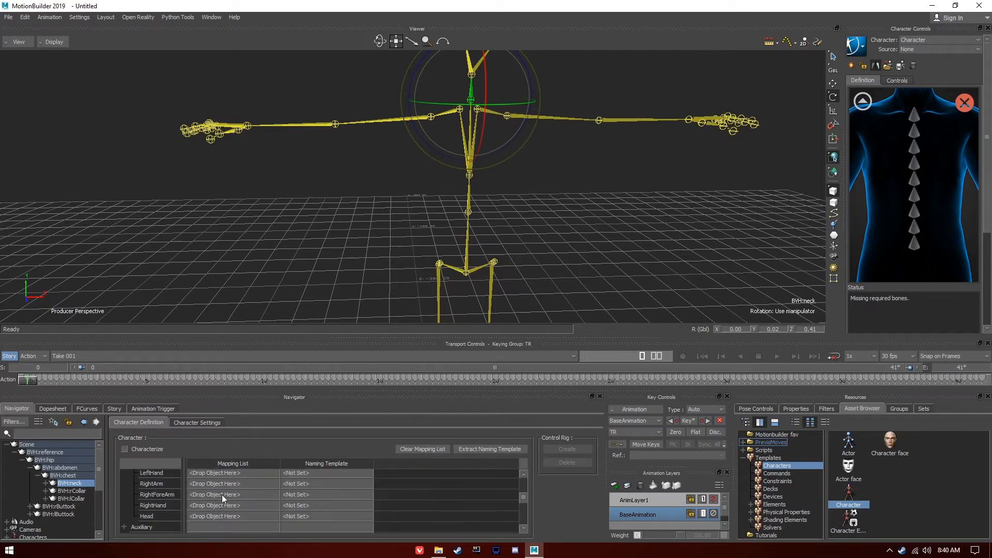
scroll(232, 517, down, 5)
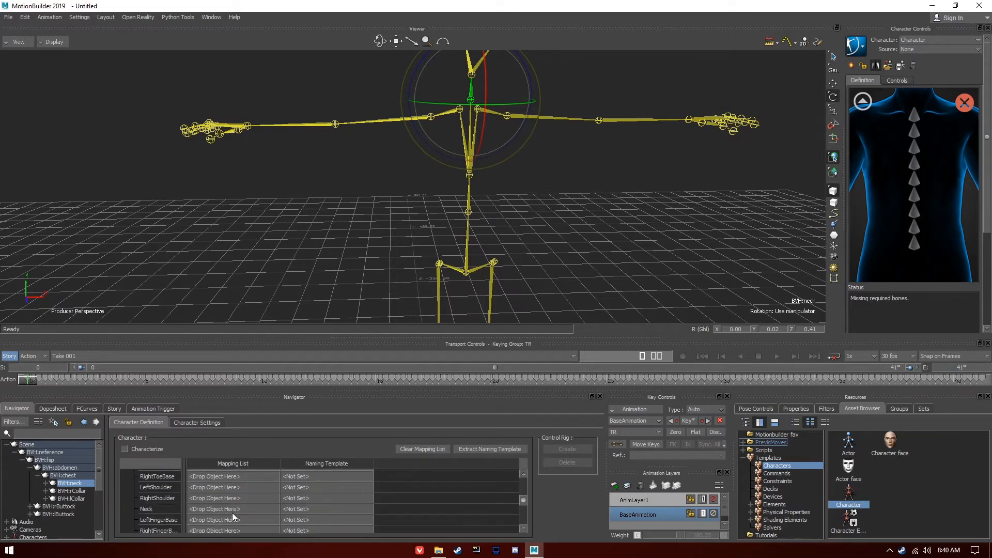
drag(72, 484, 217, 510)
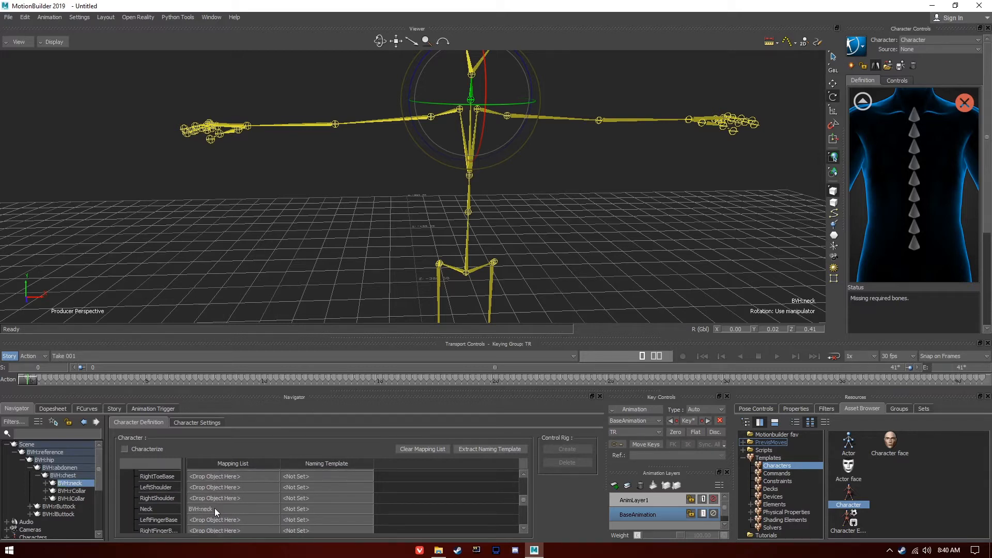
Step: Assign BVH:rCollar to the RightShoulder slot and BVH:lCollar to the LeftShoulder slot
click(80, 491)
scroll(371, 193, up, 5)
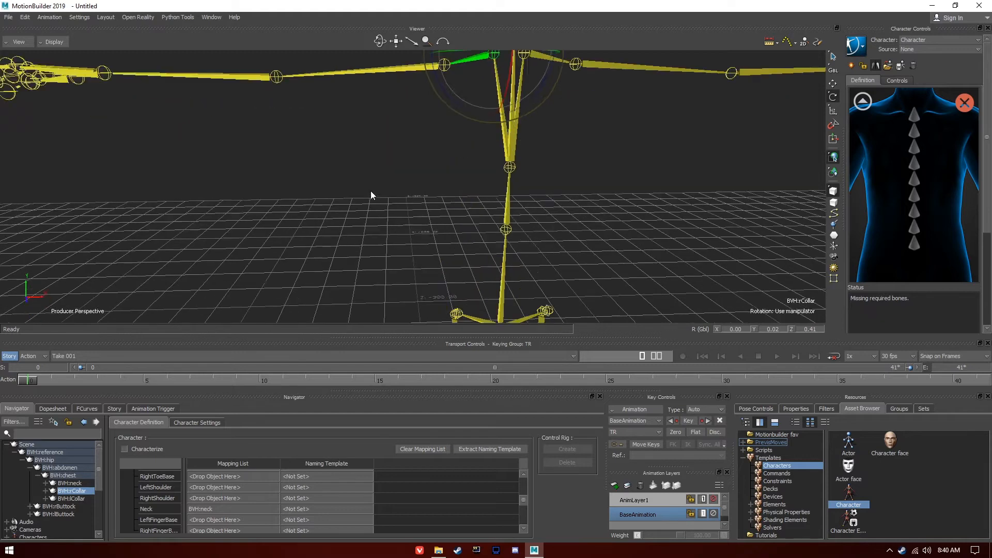
drag(398, 44, 352, 191)
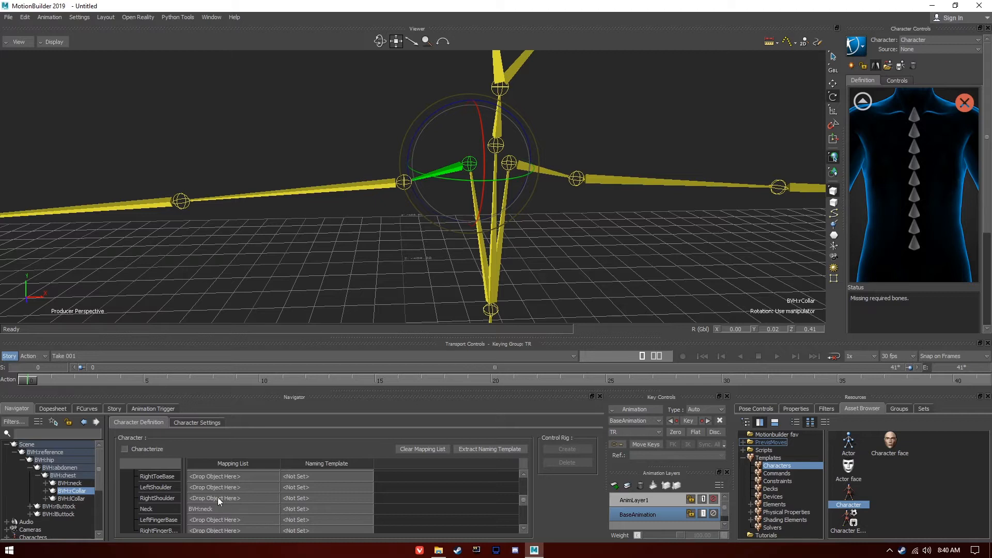
drag(85, 493, 214, 497)
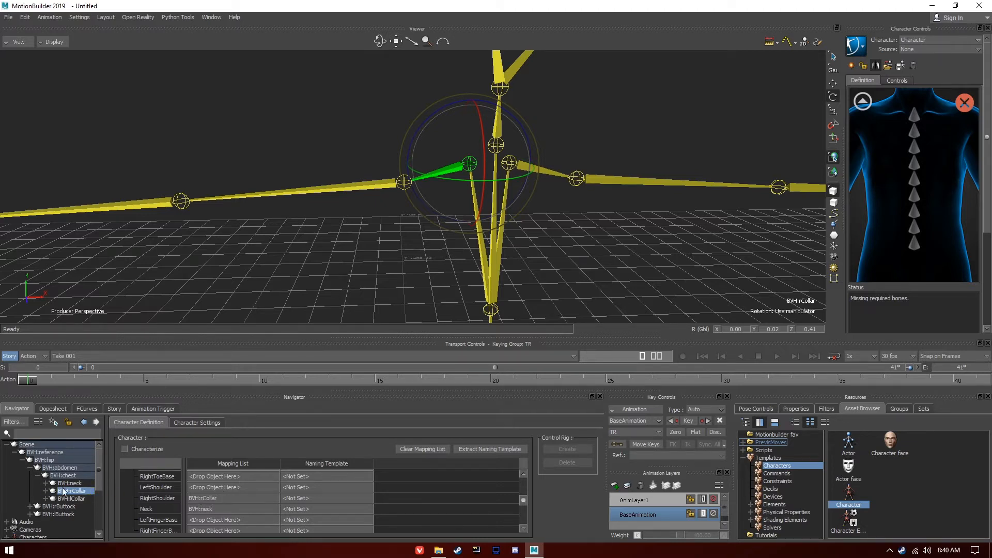
click(78, 499)
drag(78, 500, 223, 488)
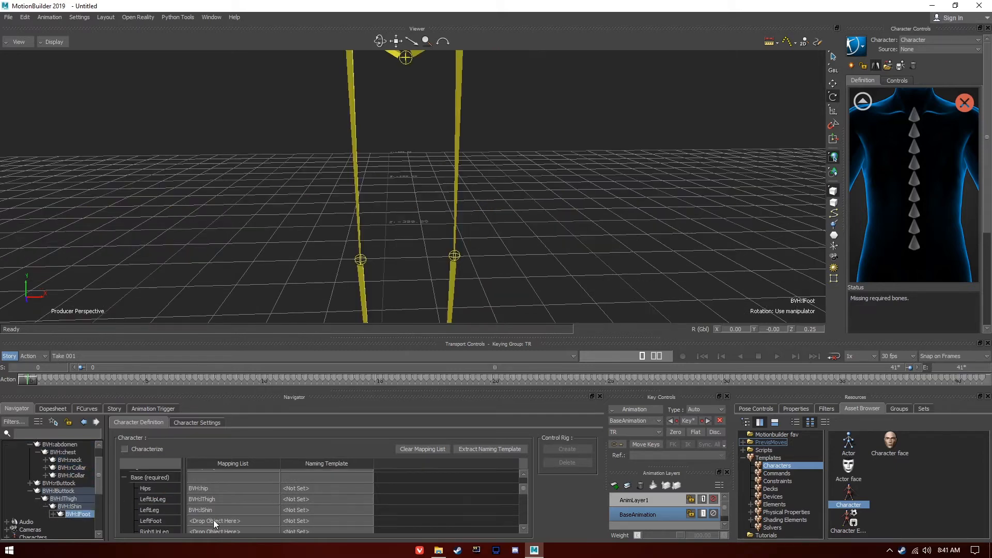
Step: Assign BVH:lFoot to the LeftFoot slot and expand BVH:rButtock to select the BVH:rThigh bone
drag(212, 519, 212, 515)
scroll(215, 508, down, 3)
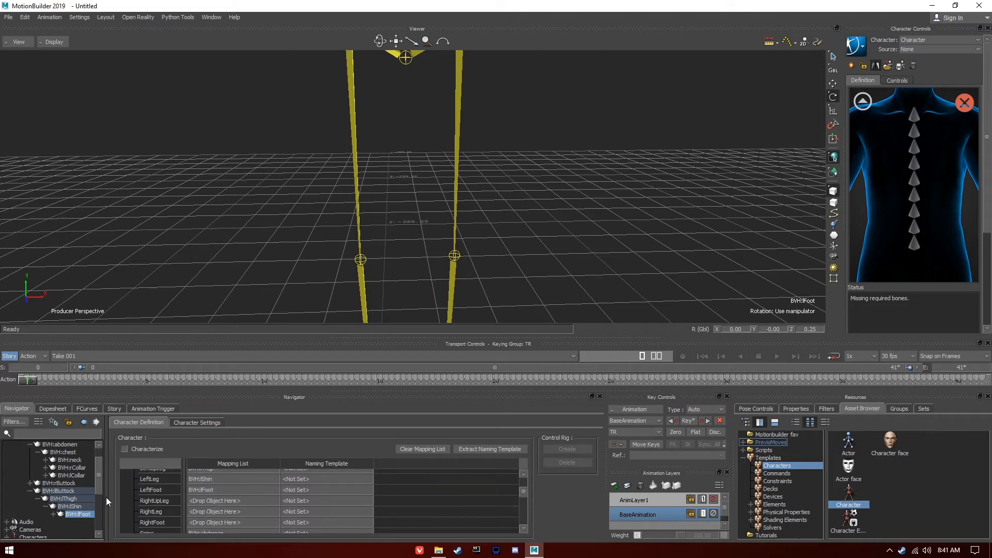
click(30, 483)
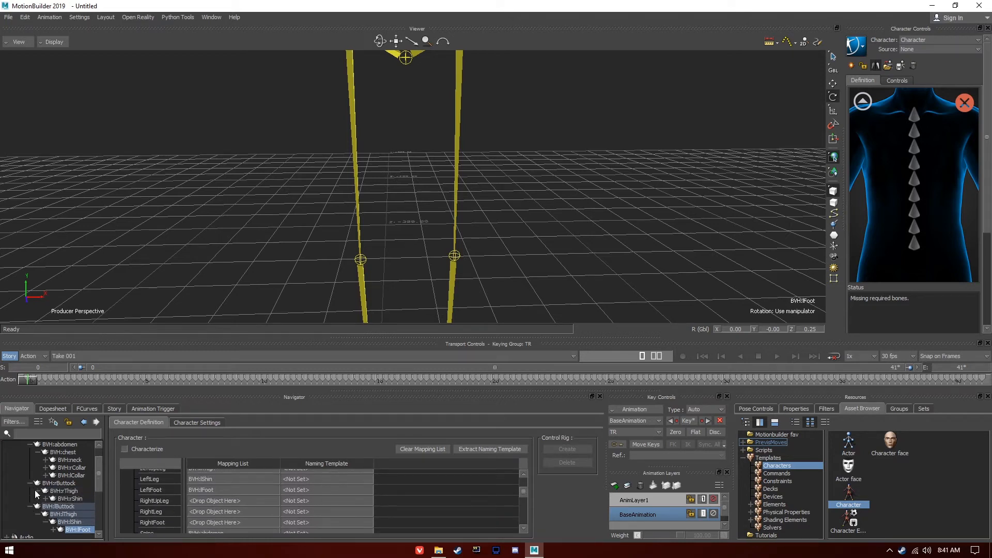
click(64, 491)
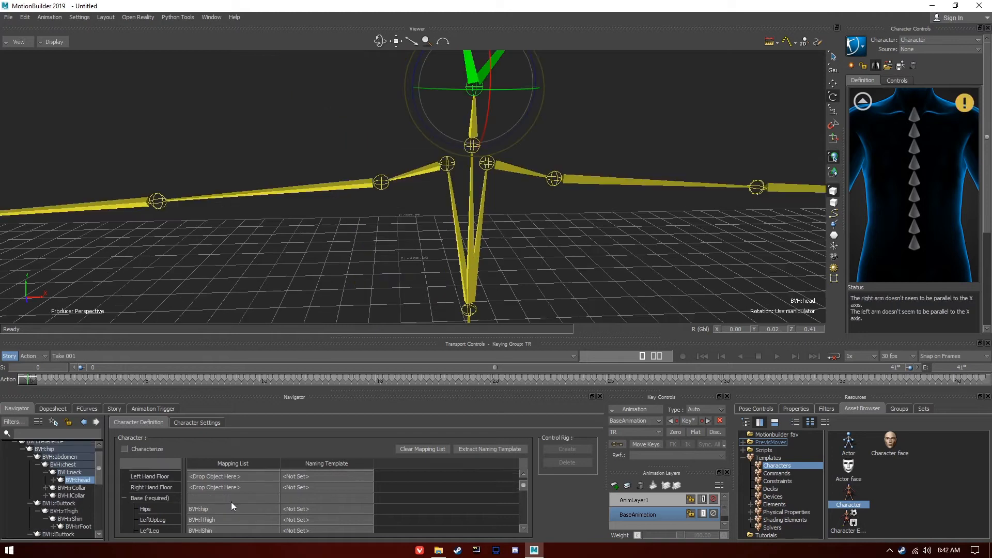
Step: Check the slots of the Base (required) group, collapse it, and characterize the mapped skeleton as a Biped
scroll(231, 502, down, 4)
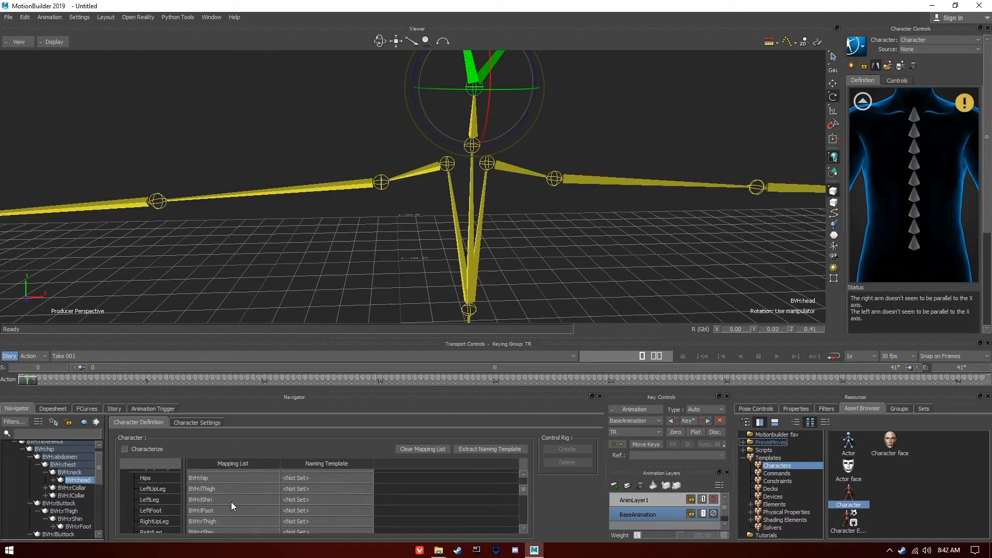
scroll(231, 501, down, 5)
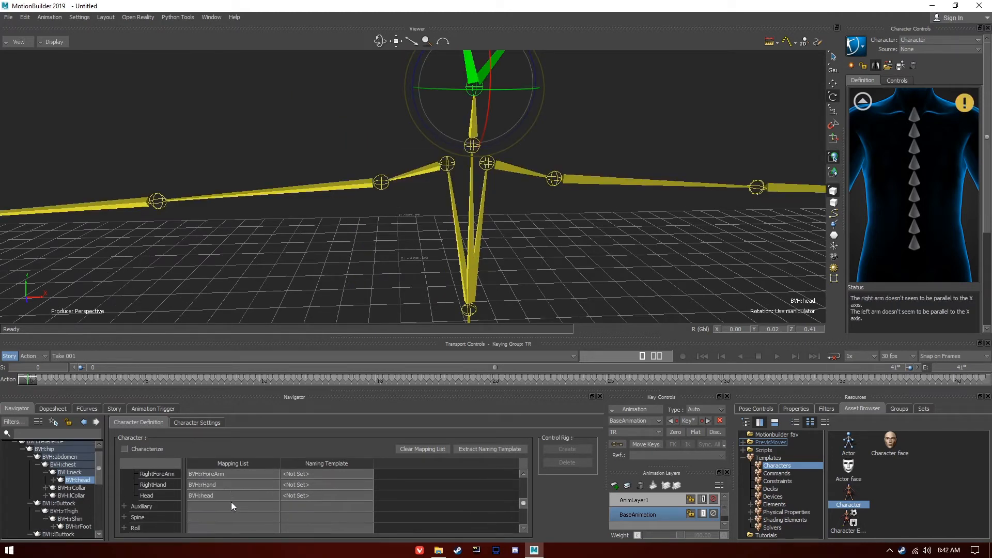
scroll(220, 506, up, 10)
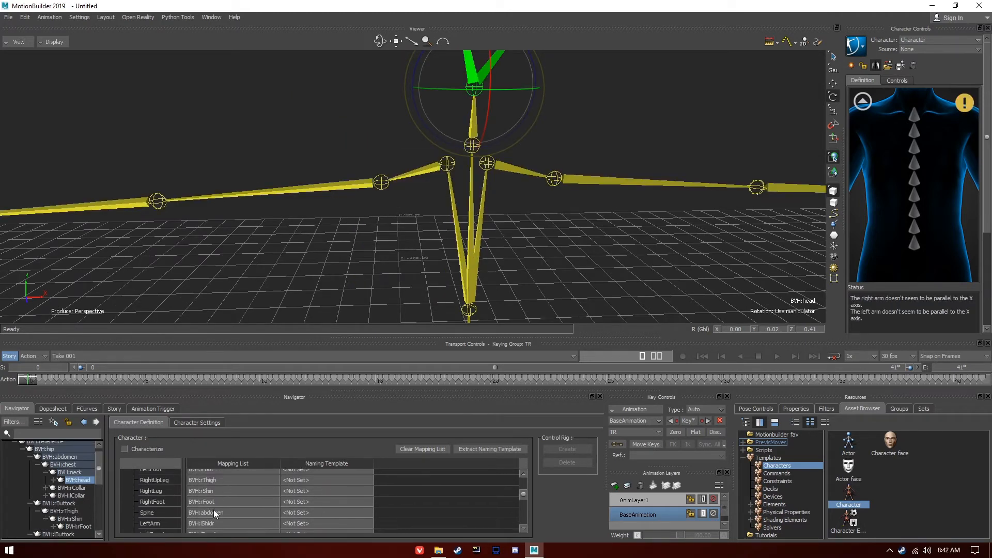
click(124, 498)
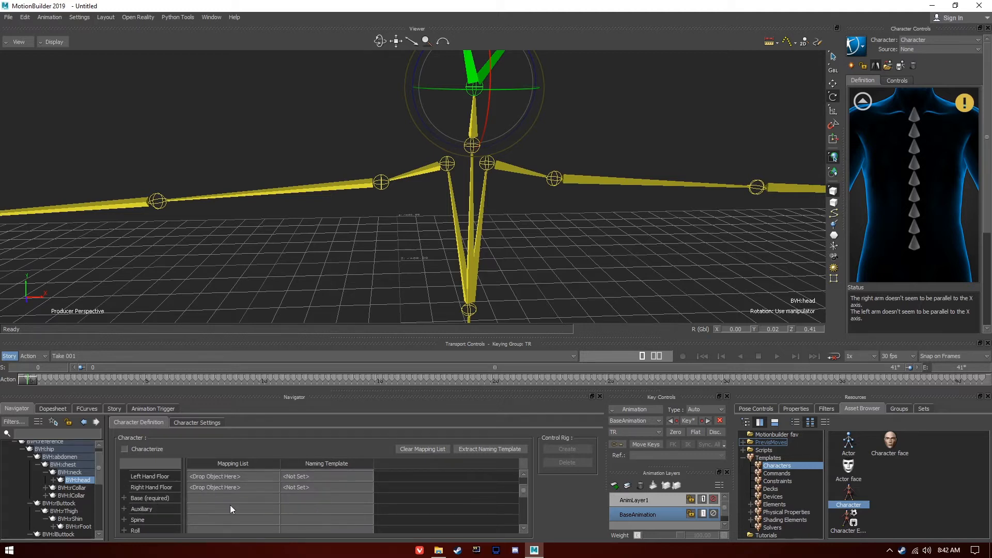
click(124, 448)
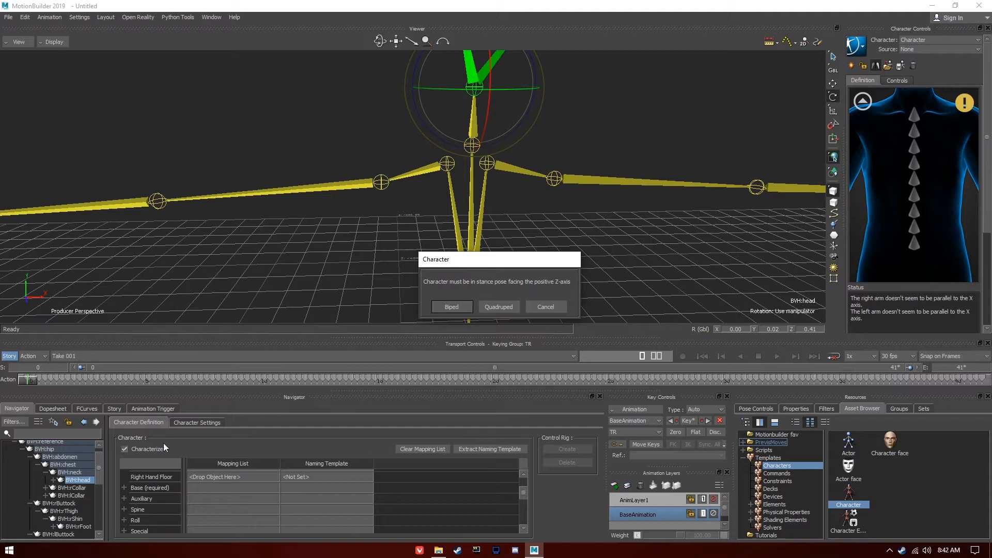
click(463, 307)
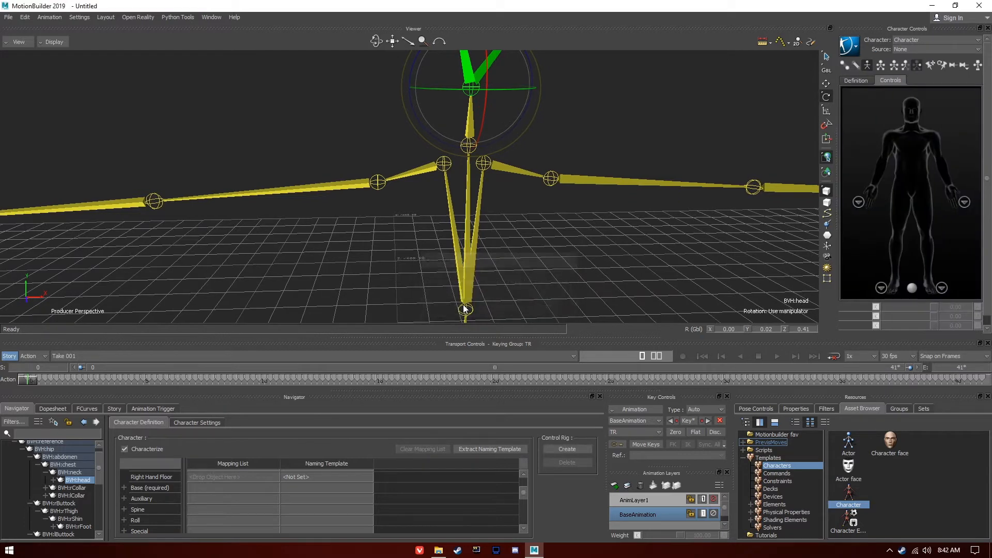
Step: Collapse the Scene branch of the hierarchy
scroll(67, 458, up, 1)
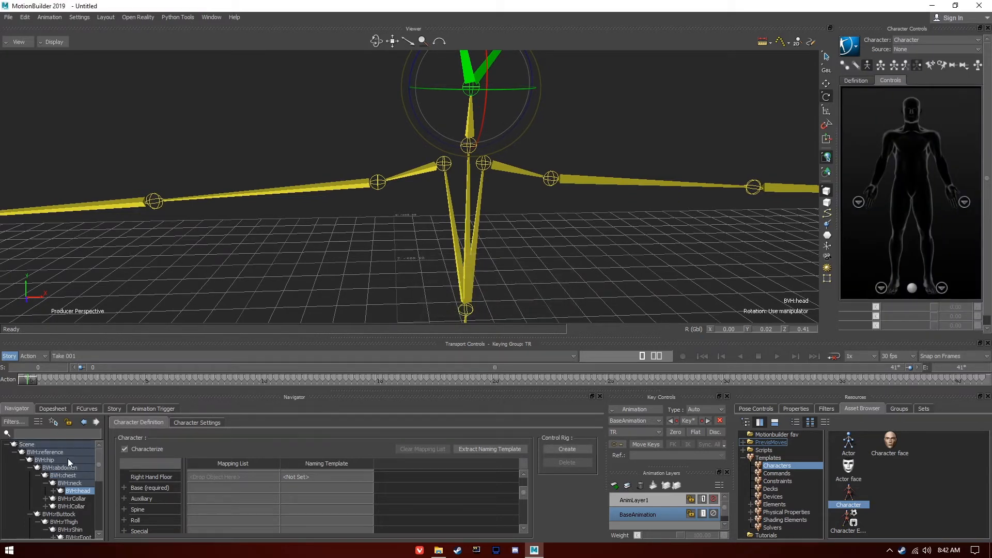
click(7, 444)
scroll(367, 198, down, 10)
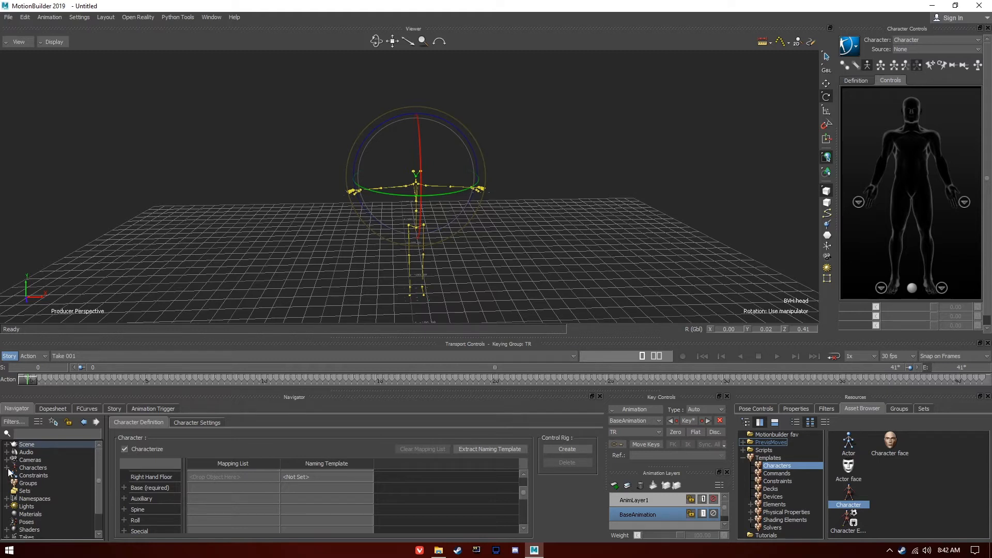
Step: Rename the mocap skeleton's character under Characters to og_skele
click(35, 467)
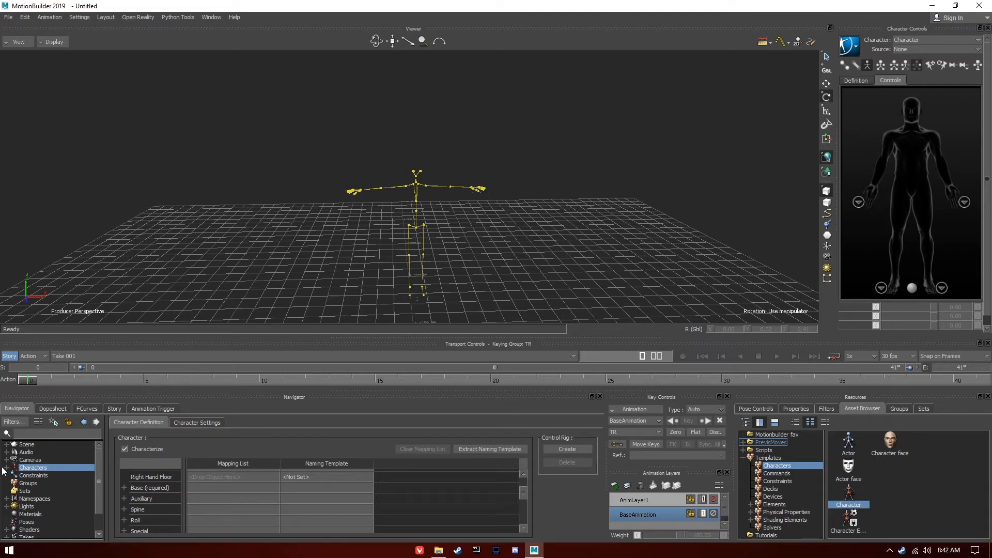
click(7, 467)
click(47, 475)
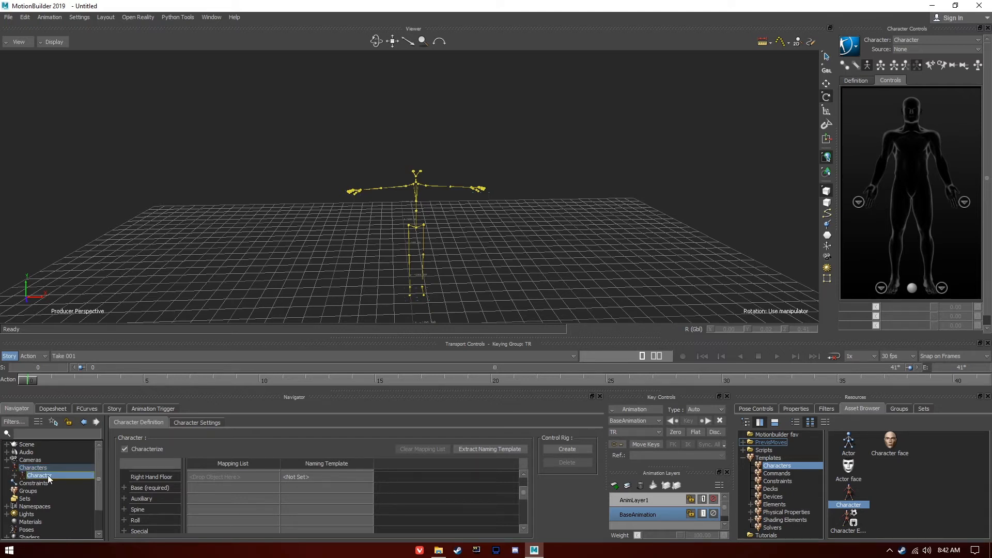
click(14, 475)
click(14, 476)
right_click(48, 473)
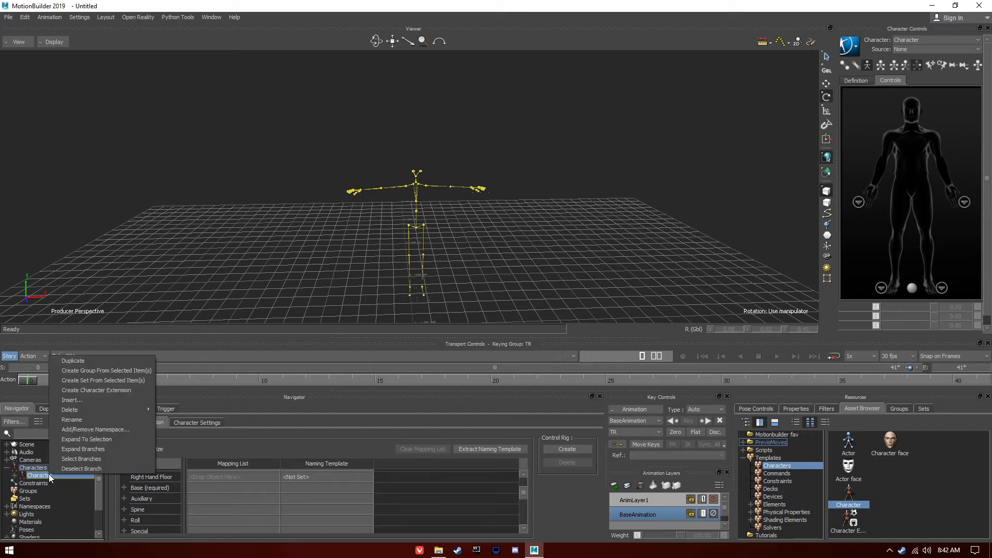
click(76, 419)
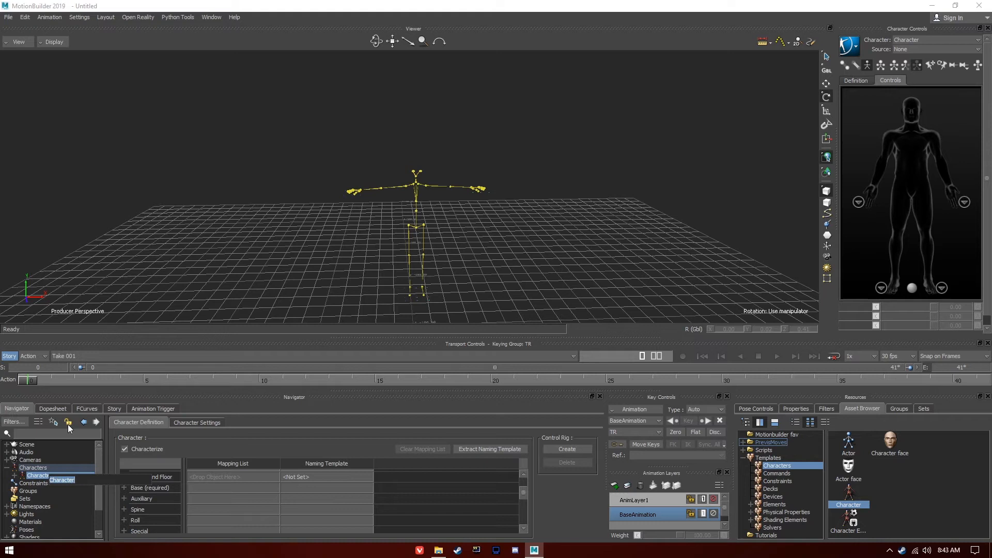
text(og_skele)
key(Return)
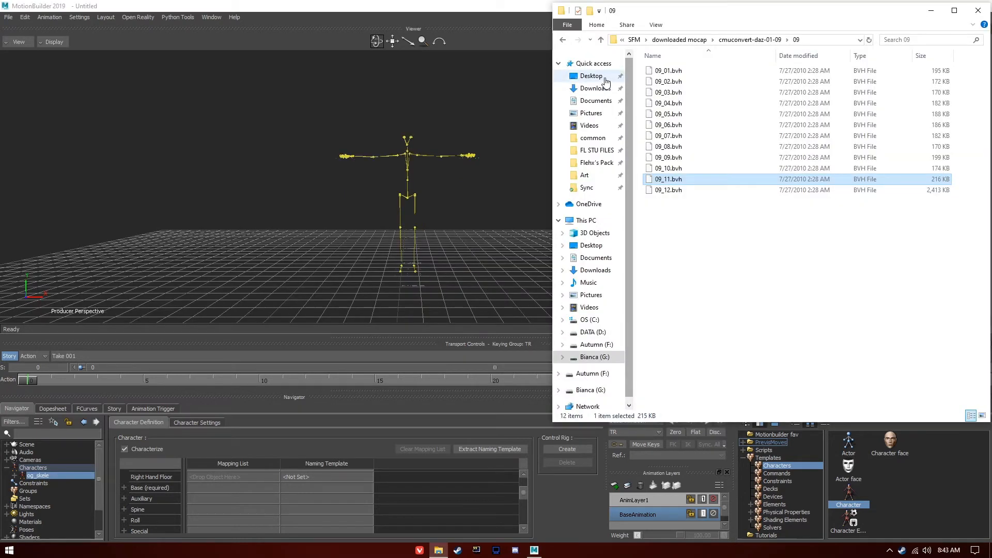
Step: Merge blender_valve_skele.fbx from the Desktop into the MotionBuilder scene with no animation, accepting the legacy-file and limits notices
click(604, 79)
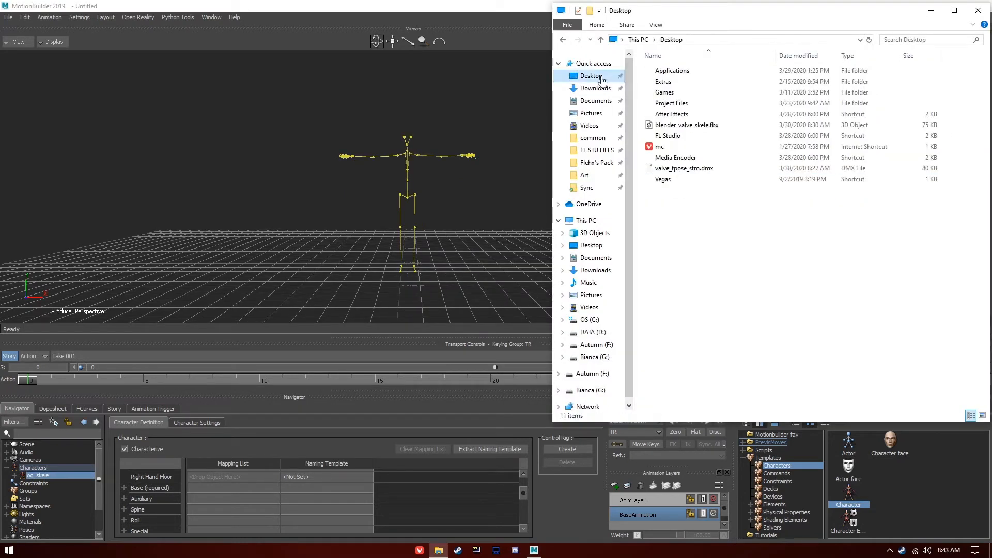
click(682, 129)
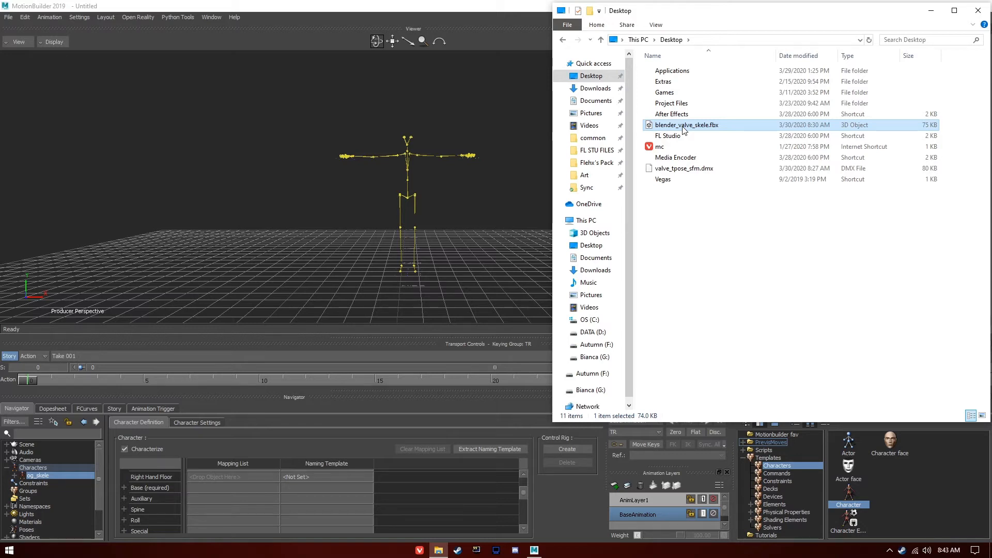
drag(683, 130, 243, 123)
mouse_move(258, 123)
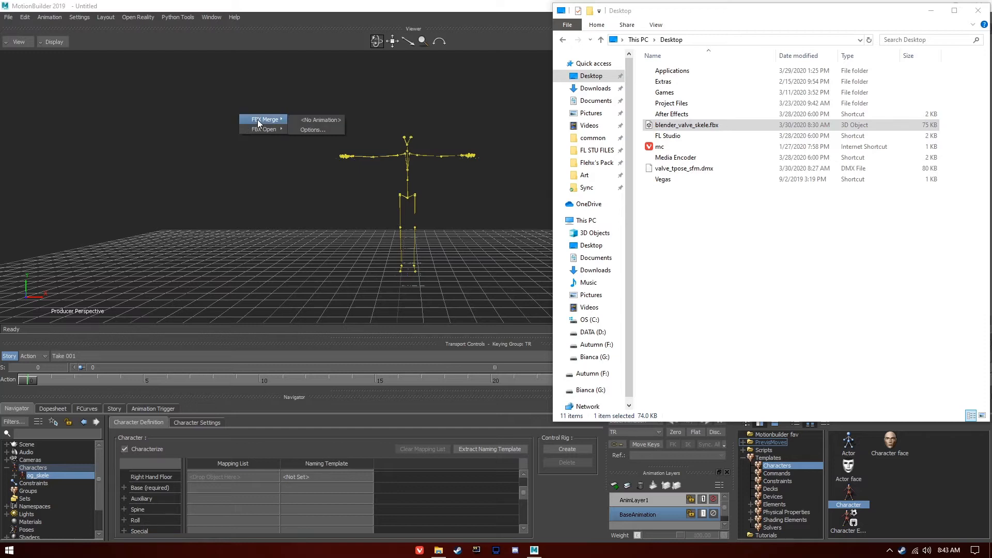
click(310, 121)
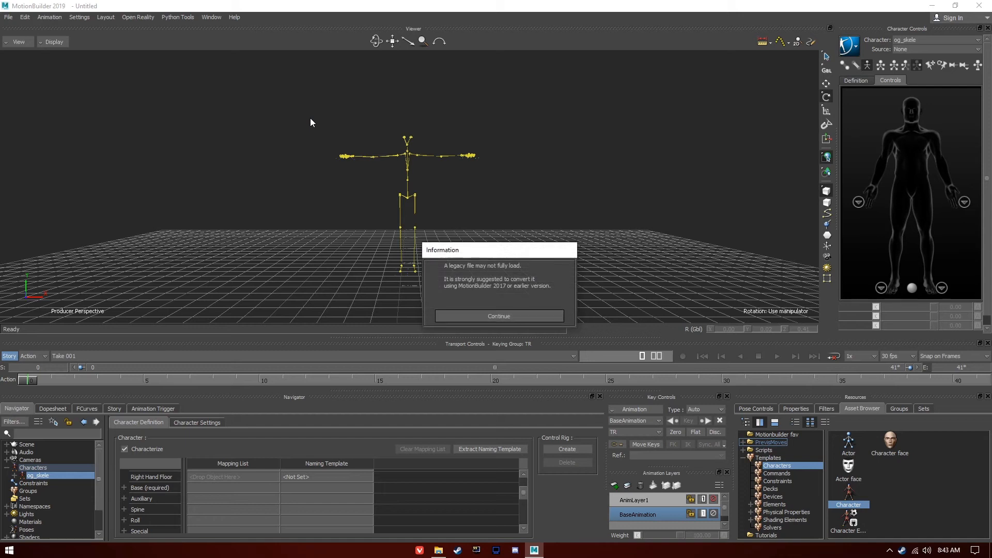
click(497, 316)
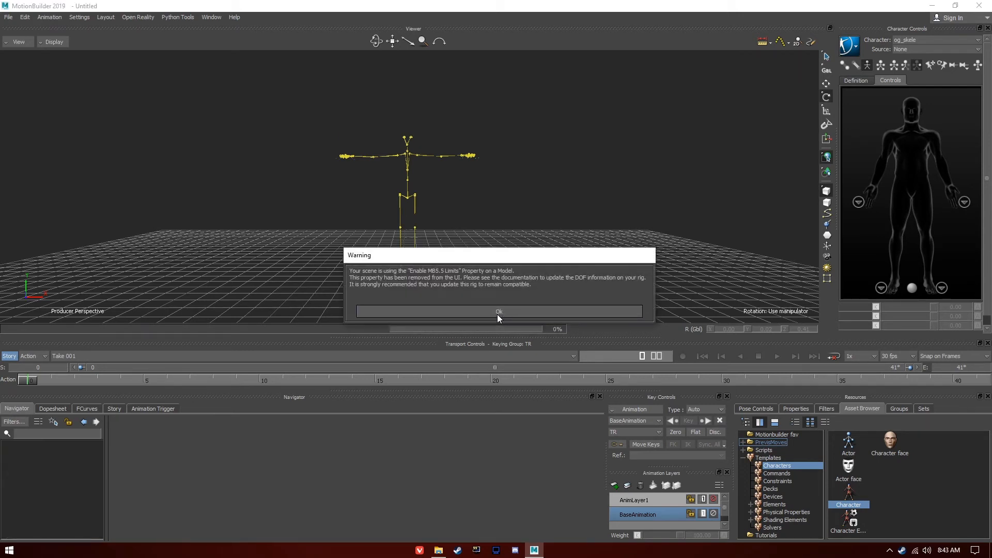
click(497, 314)
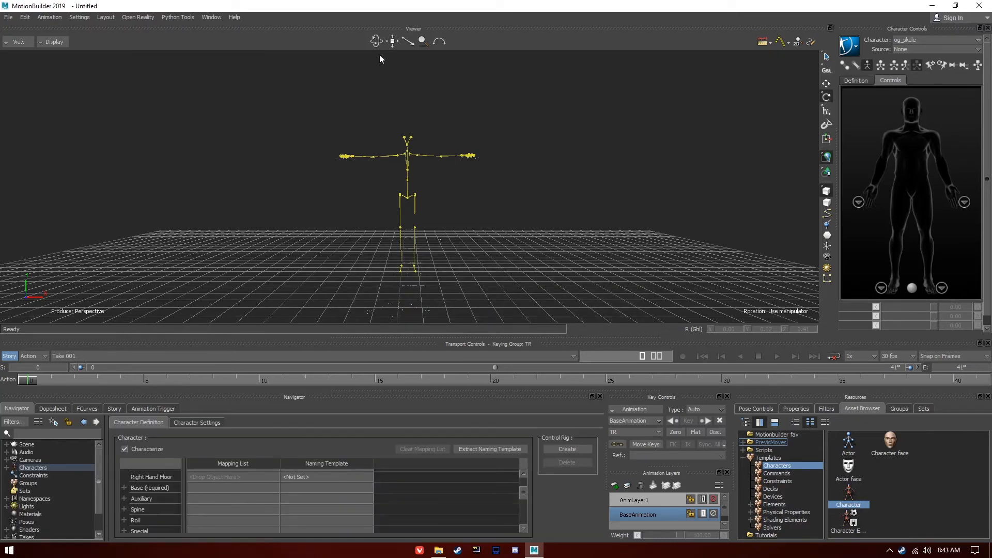
Step: Stand the merged skeleton upright by setting the global X rotation of its male_021 root to 0
drag(380, 42, 356, 2)
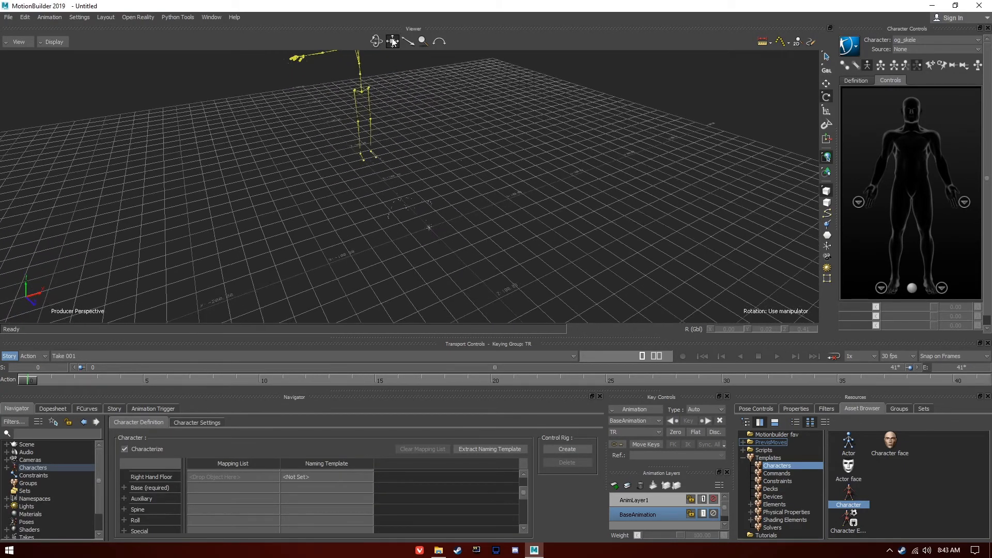
drag(381, 42, 507, 276)
click(514, 277)
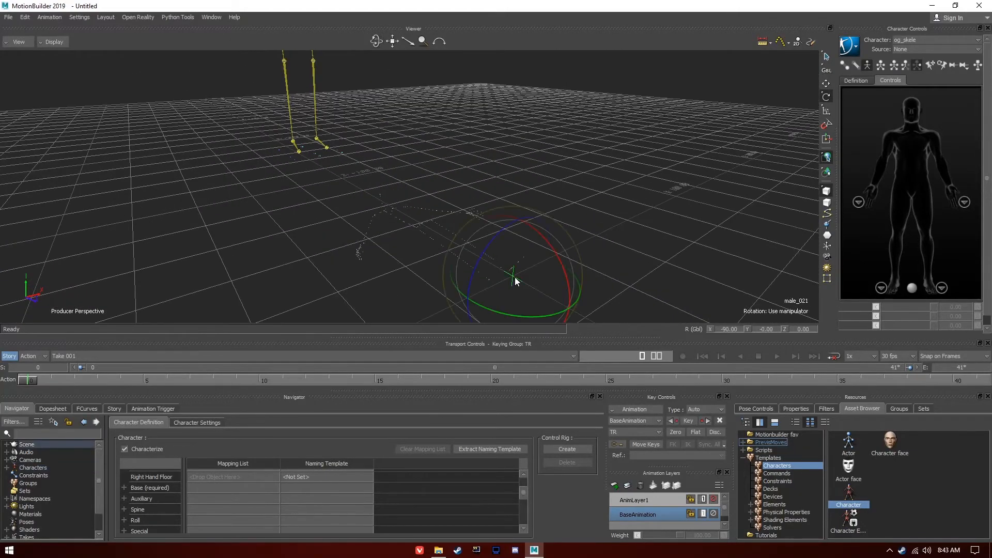
scroll(528, 274, down, 3)
scroll(523, 274, up, 4)
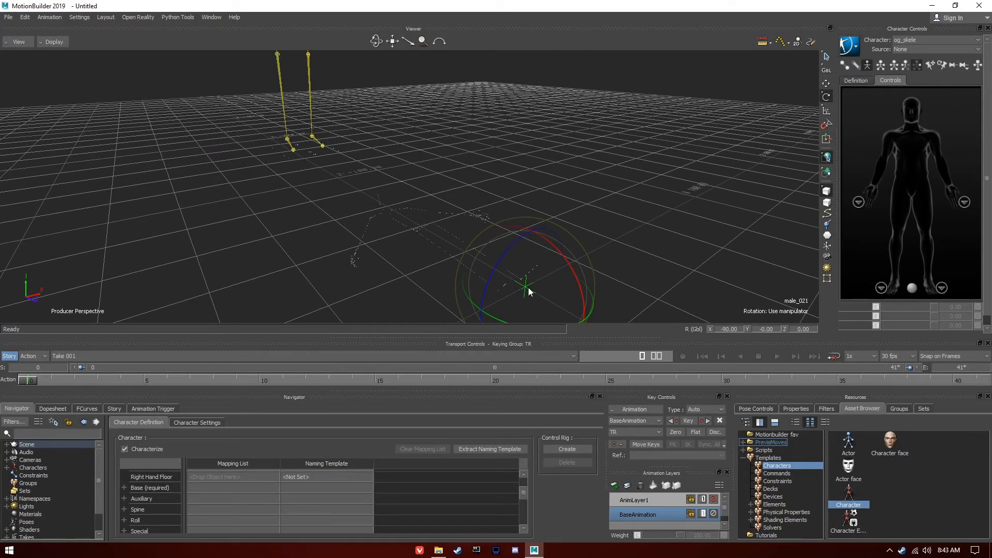
scroll(521, 287, down, 4)
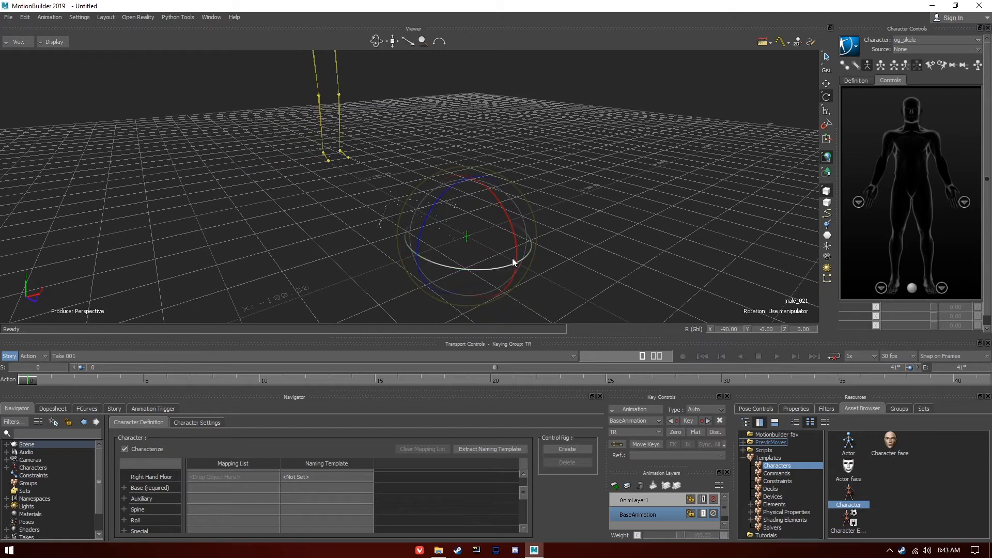
drag(507, 221, 523, 257)
drag(380, 39, 434, 23)
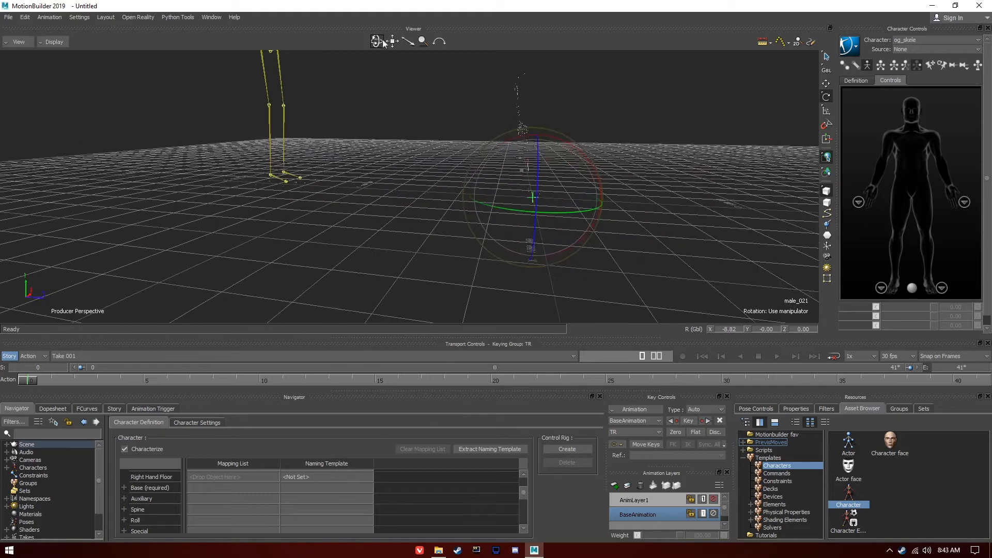
drag(561, 139, 564, 141)
double_click(726, 332)
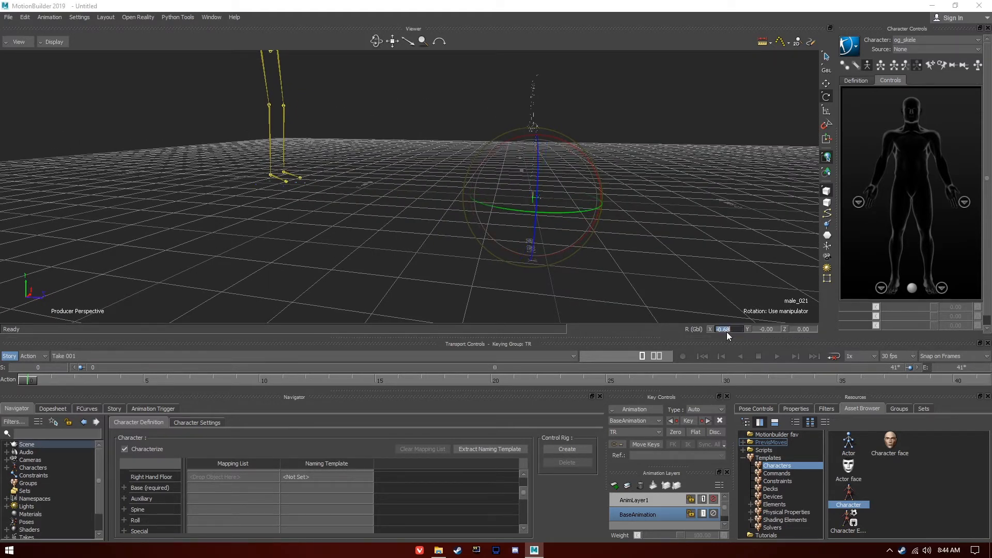
text(0)
key(Return)
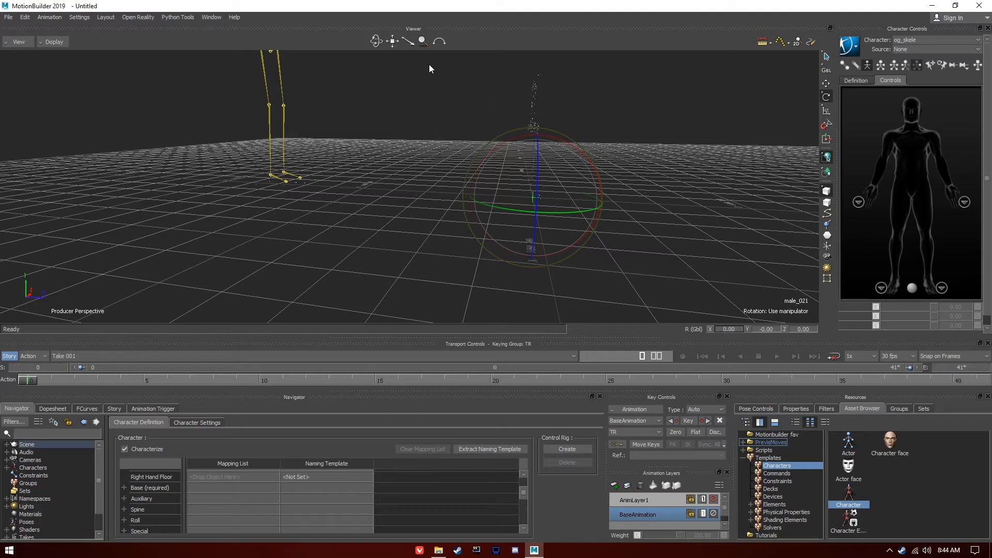
Step: Examine the merged skeleton's arm pose against the mocap skeleton's T-pose from several angles
drag(392, 41, 356, 119)
drag(377, 42, 325, 44)
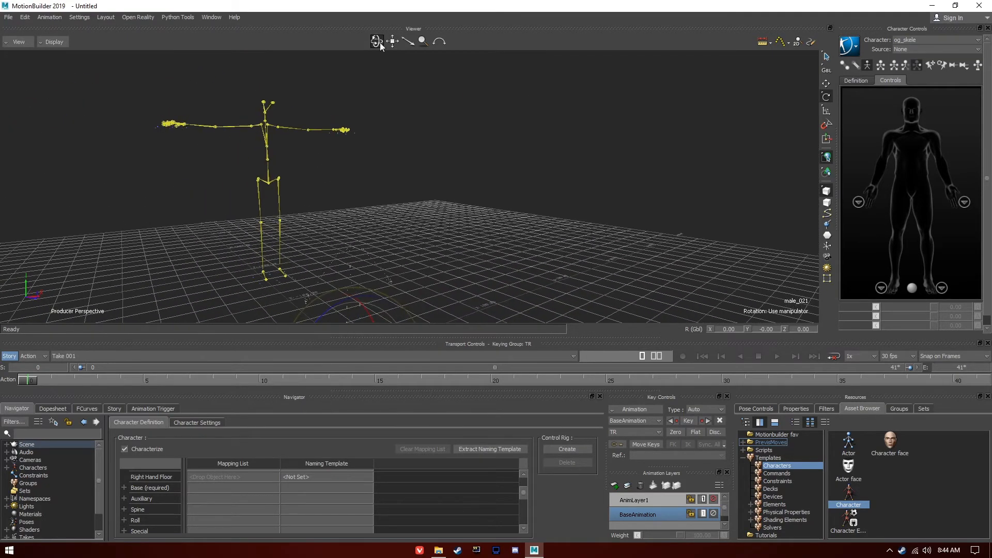
drag(395, 42, 413, 10)
scroll(401, 141, up, 6)
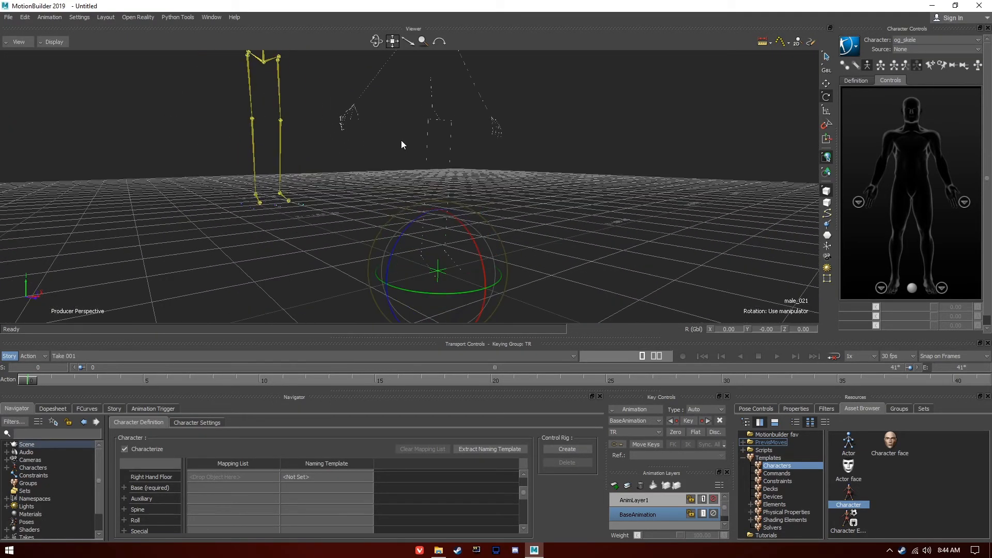
drag(393, 45, 433, 96)
scroll(433, 96, down, 5)
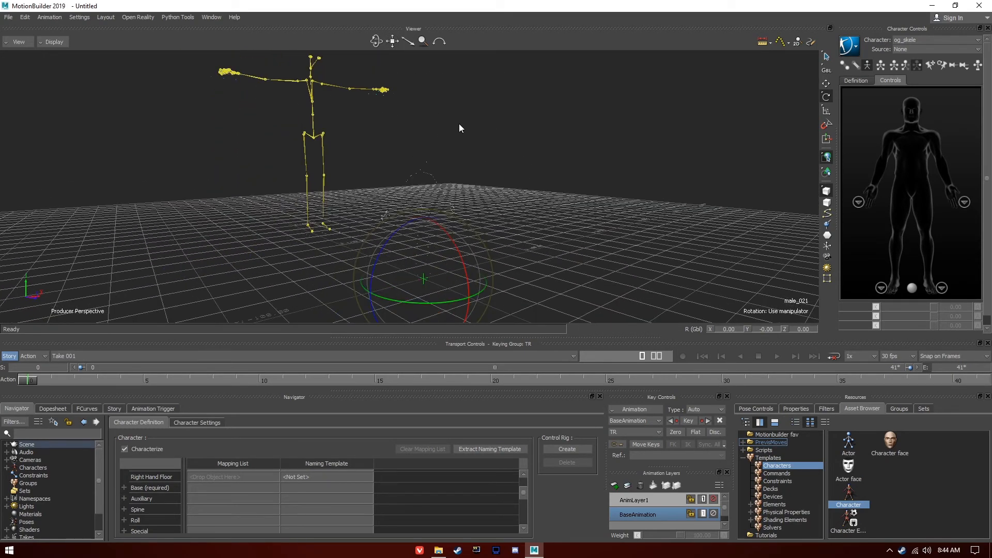
drag(381, 41, 372, 82)
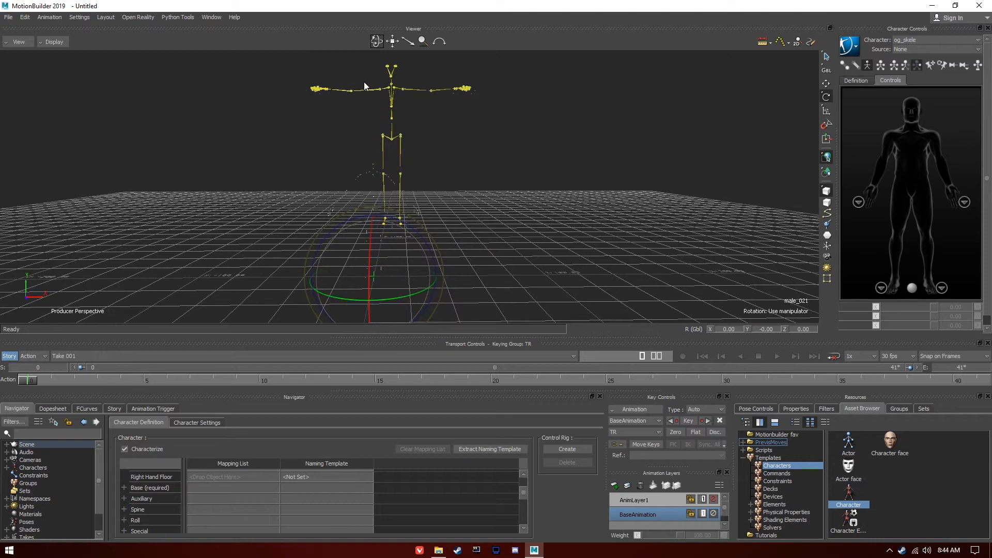
scroll(349, 98, up, 3)
scroll(349, 104, down, 2)
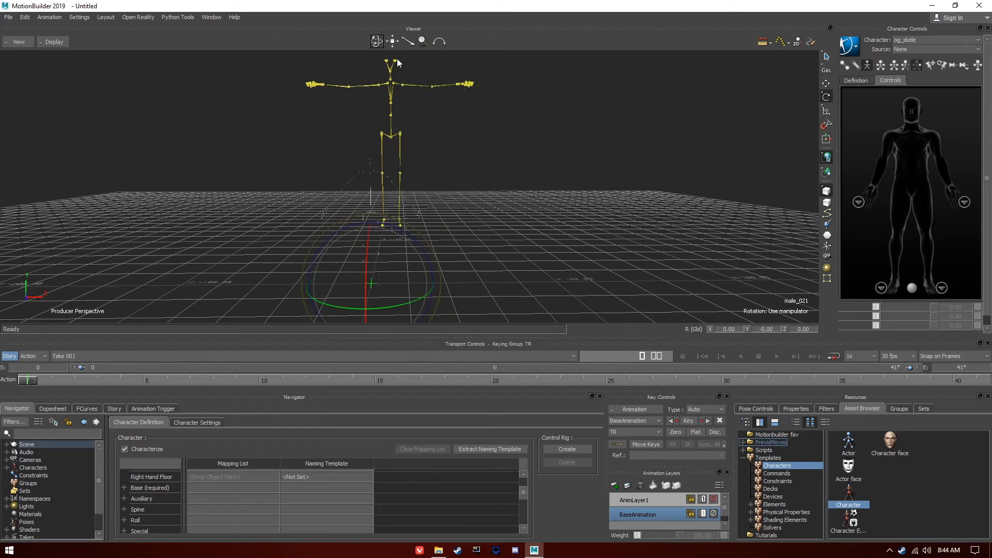
drag(376, 42, 407, 57)
scroll(408, 138, up, 4)
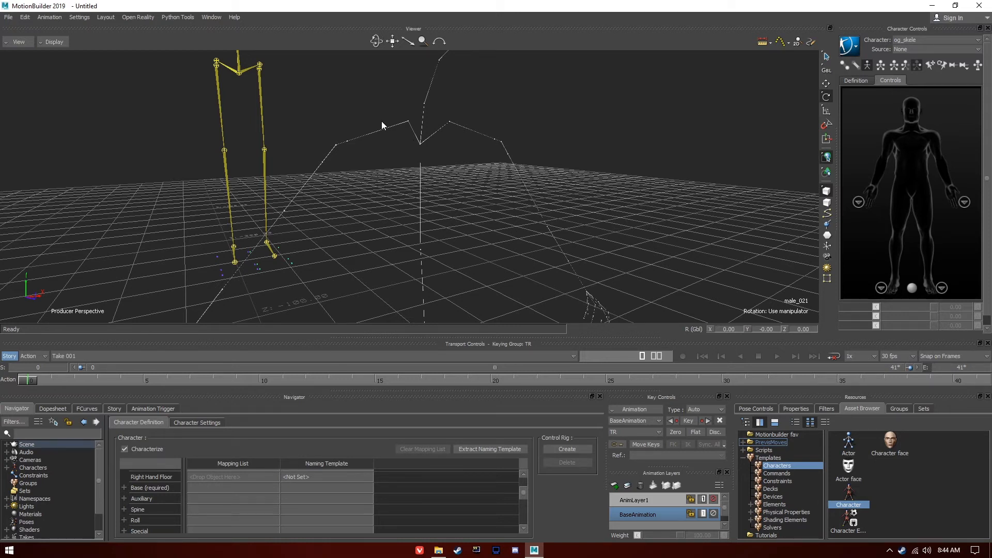
Step: Try a slight freehand Z rotation of the ValveBiped.Bip01_R_Clavicle bone and compare it with the ValveBiped.Bip01_L_Trapezius bone
click(384, 154)
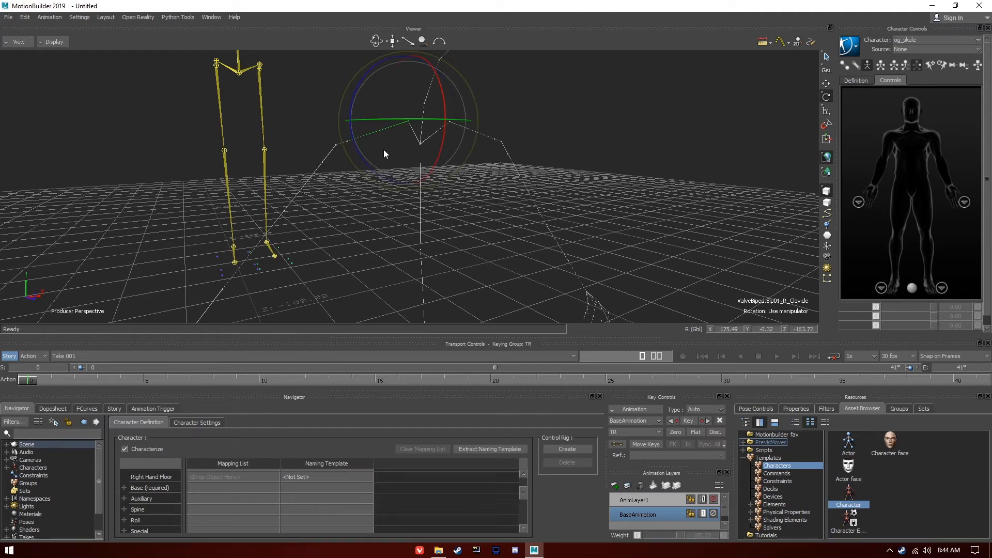
mouse_move(377, 42)
mouse_down()
mouse_move(351, 43)
mouse_move(373, 44)
mouse_up()
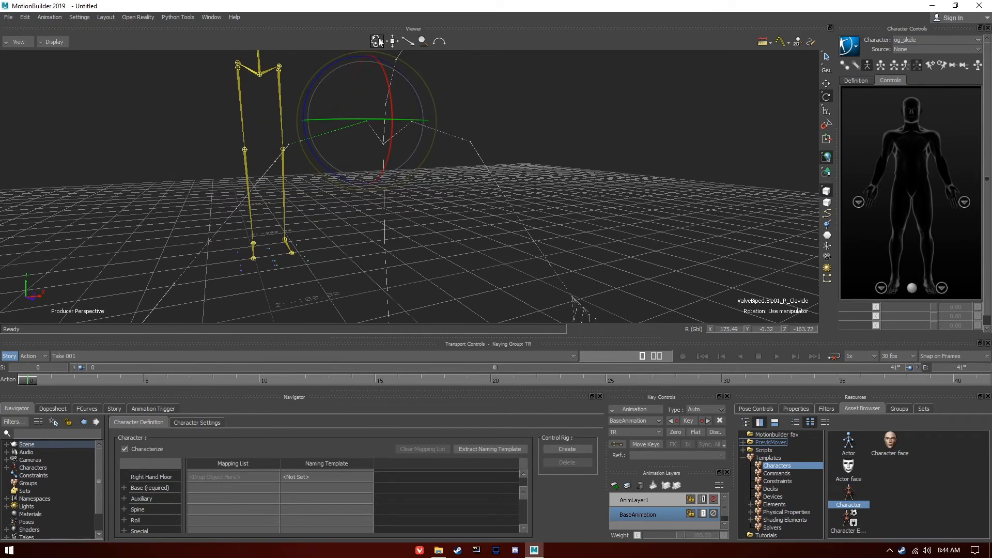
mouse_move(311, 87)
mouse_down()
mouse_move(324, 82)
mouse_move(318, 89)
mouse_up()
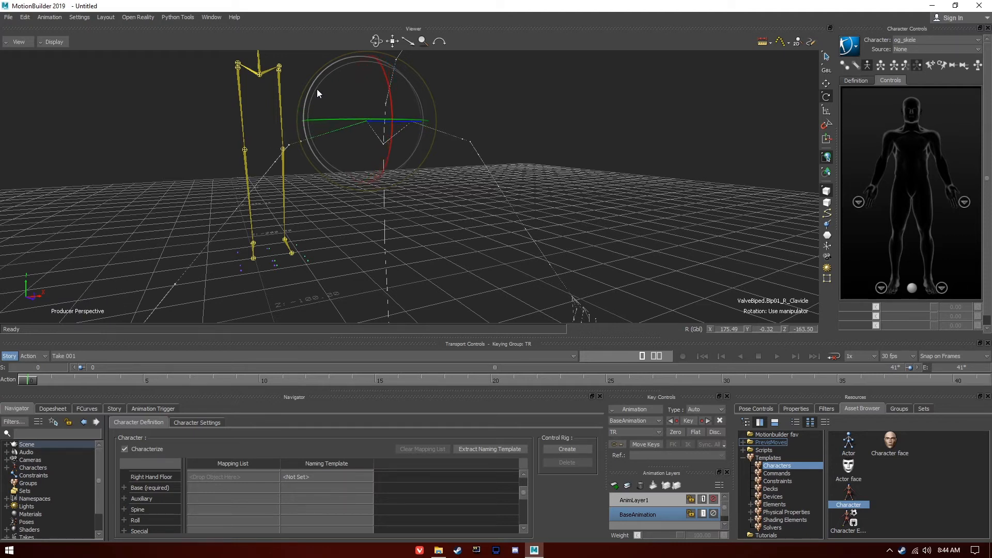
click(434, 144)
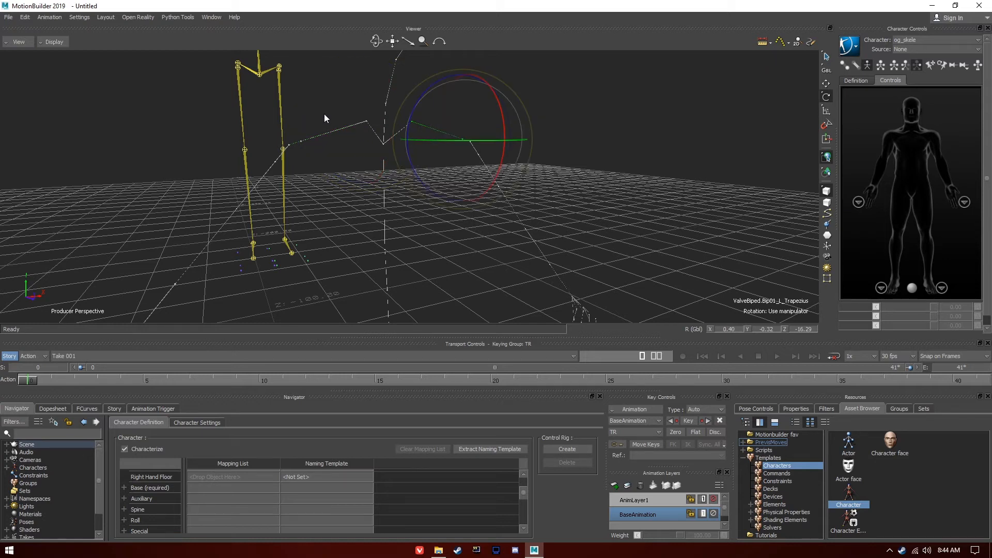
Step: Set the global rotation of the ValveBiped.Bip01_R_Clavicle bone to X 180, Y 0 and Z -180
click(351, 155)
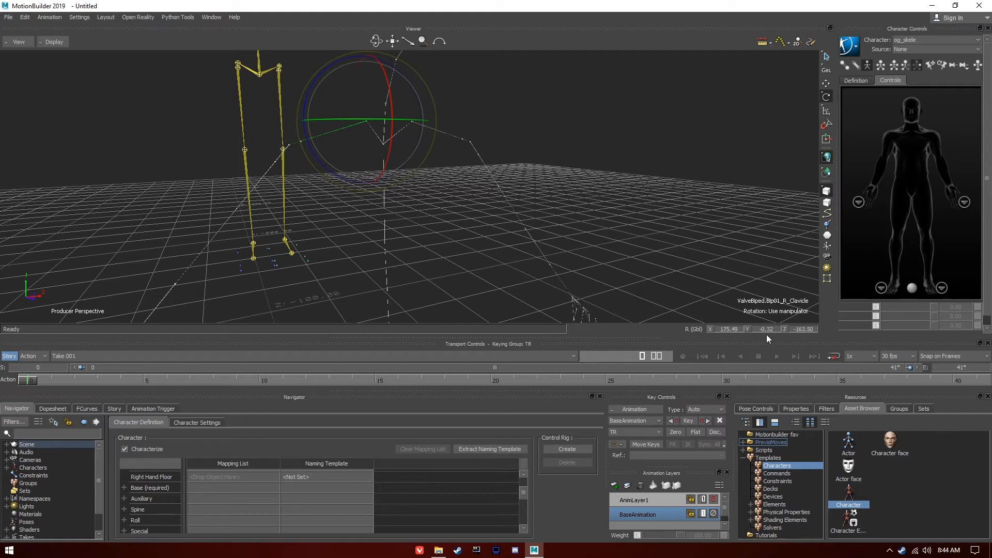
click(732, 330)
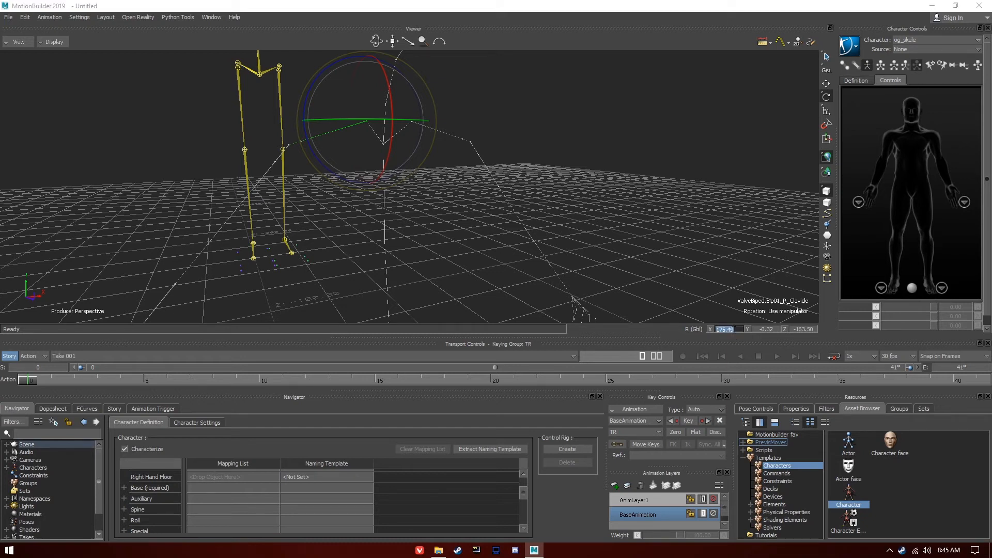
text(180)
key(Return)
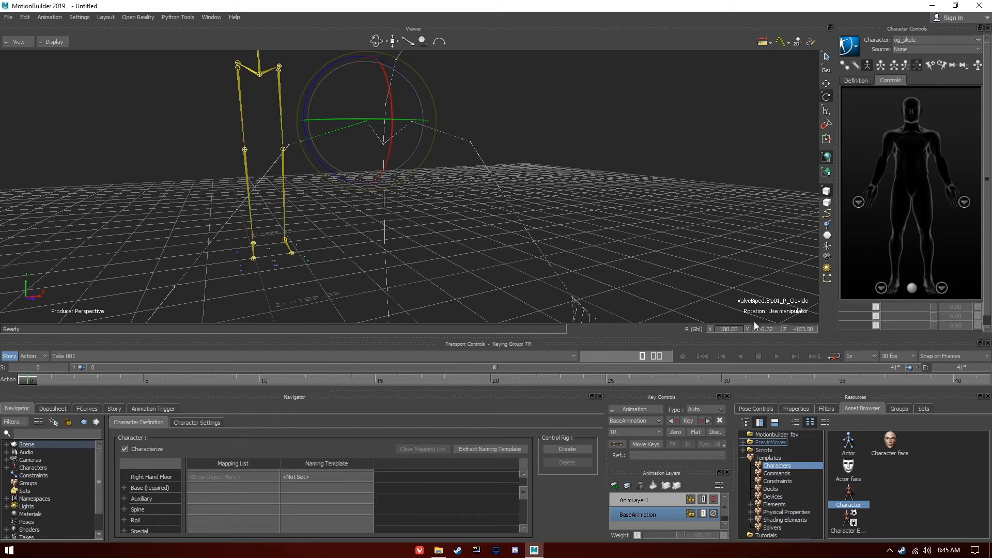
double_click(767, 332)
text(0)
key(Return)
double_click(804, 327)
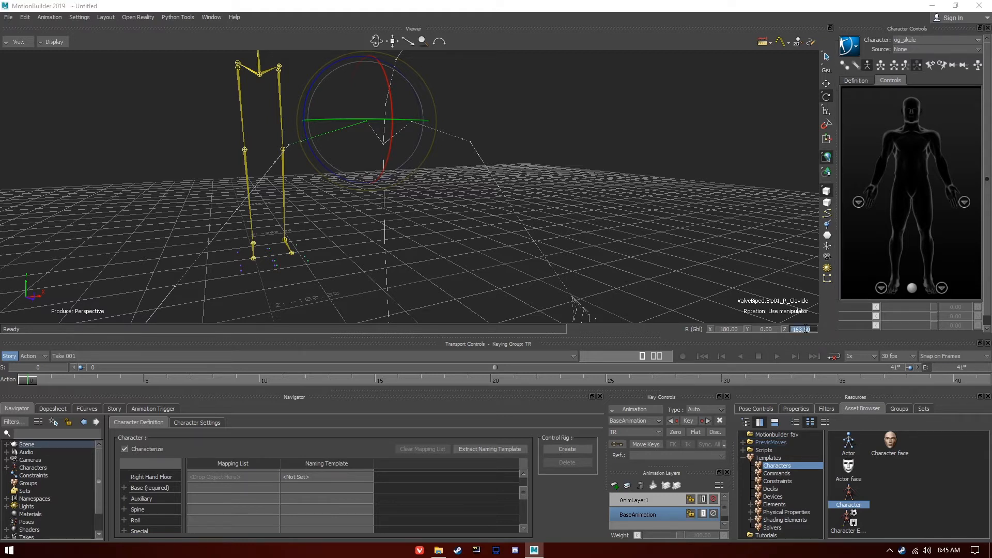
text(-180)
key(Return)
Step: Straighten the remaining arm bones of the merged skeleton into a T-pose, setting the Y rotation of ValveBiped.Bip01_L_Hand to 0
drag(377, 42, 414, 33)
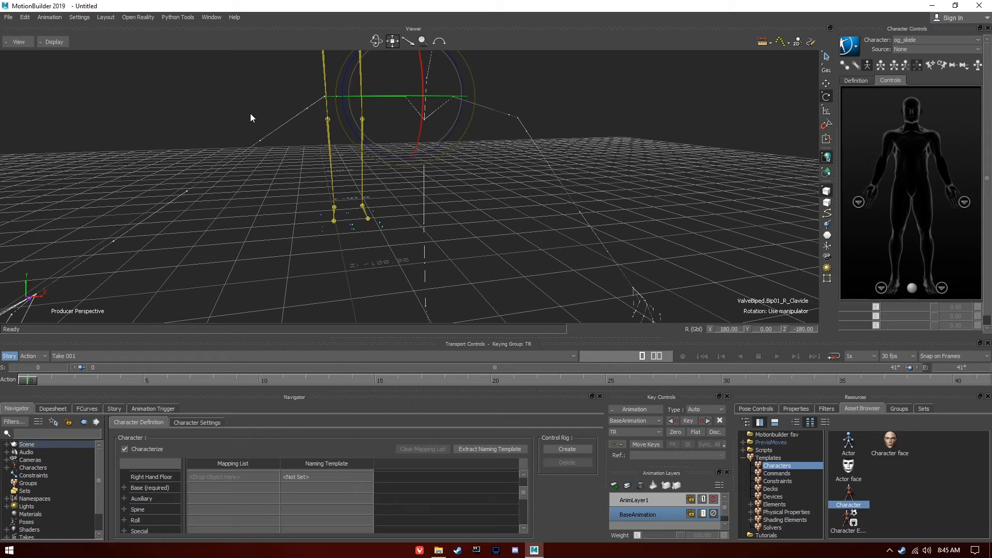
drag(238, 107, 278, 171)
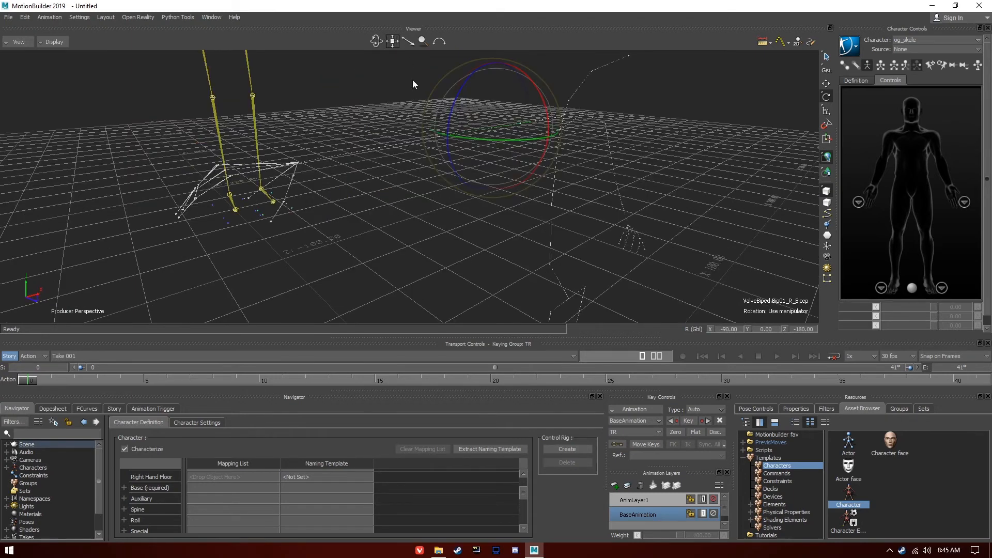
drag(362, 123, 402, 186)
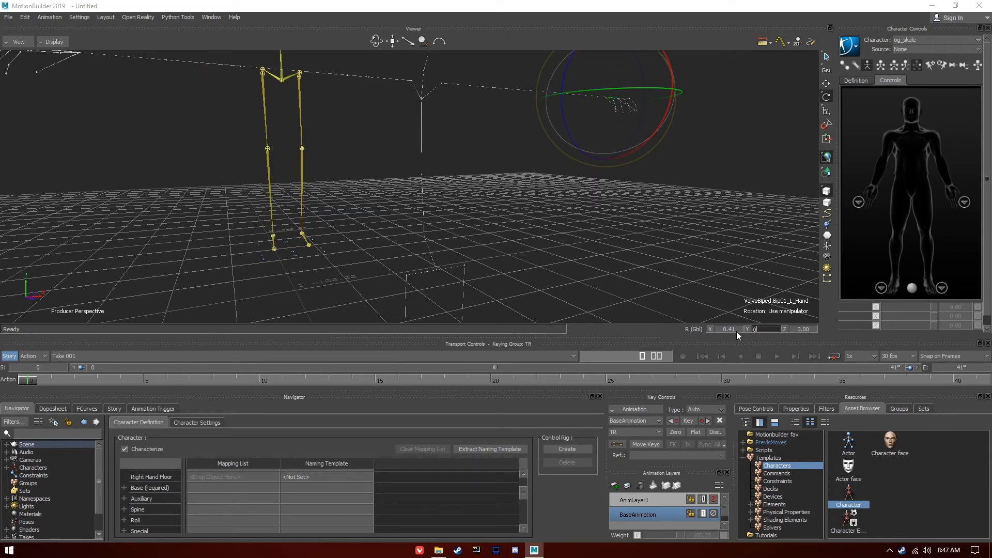
Step: Inspect the merged skeleton's T-pose beside the mocap skeleton and check the rotation of the ValveBiped.Bip01_R_Trapezius bone
ctrl+drag(358, 60, 364, 163)
drag(375, 44, 290, 46)
click(368, 190)
drag(388, 39, 396, 33)
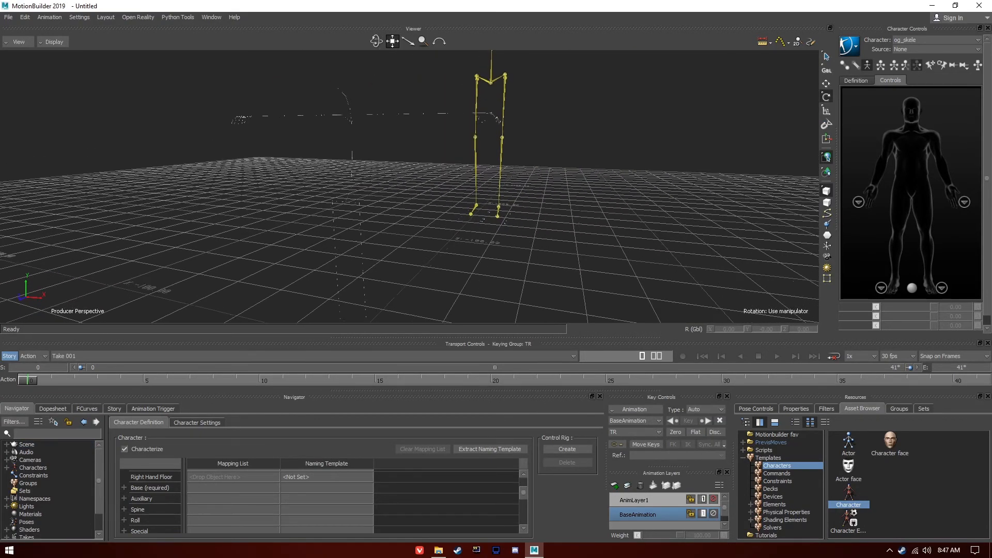
scroll(536, 114, down, 7)
drag(388, 79, 516, 125)
scroll(474, 193, up, 6)
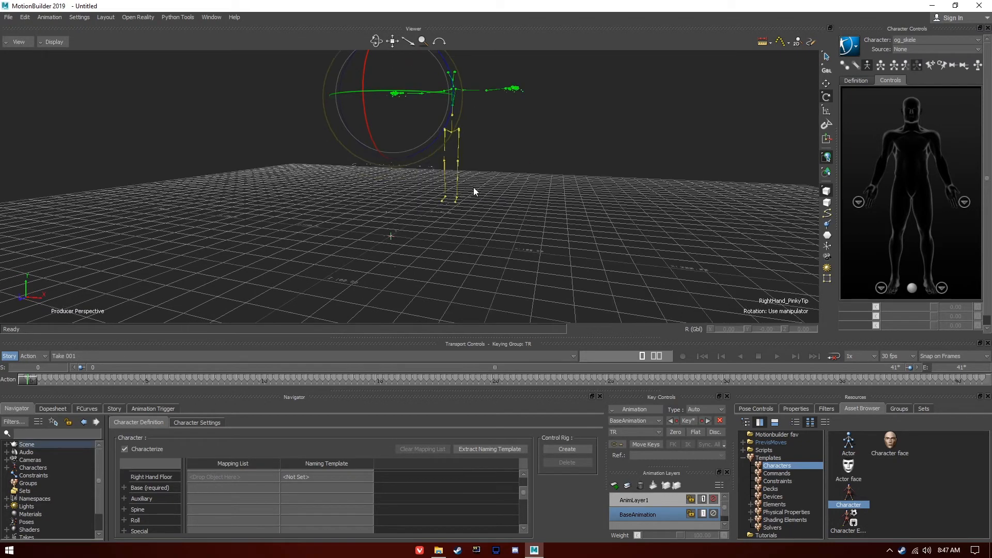
click(360, 188)
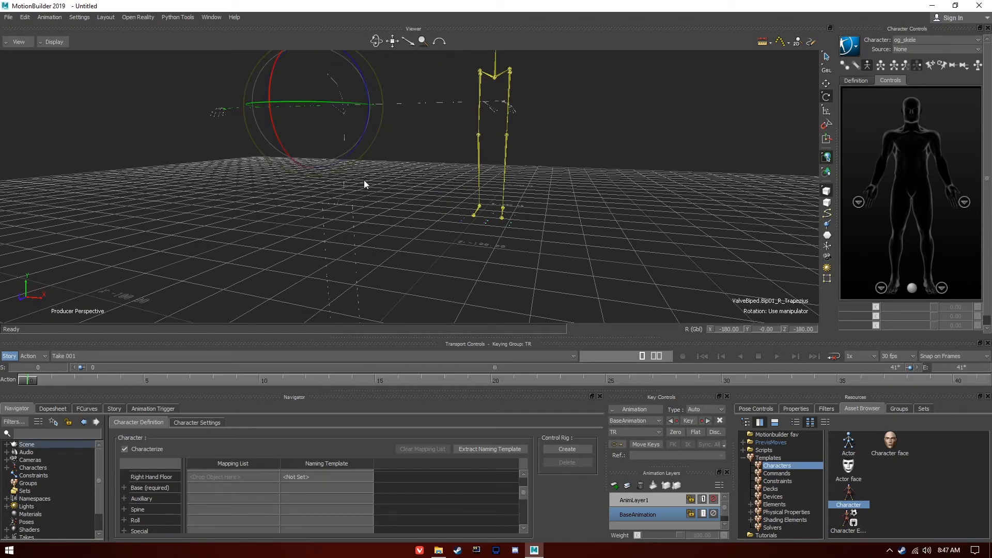
Step: Add a new Character template to the scene and return its definition to the full-body view
click(417, 194)
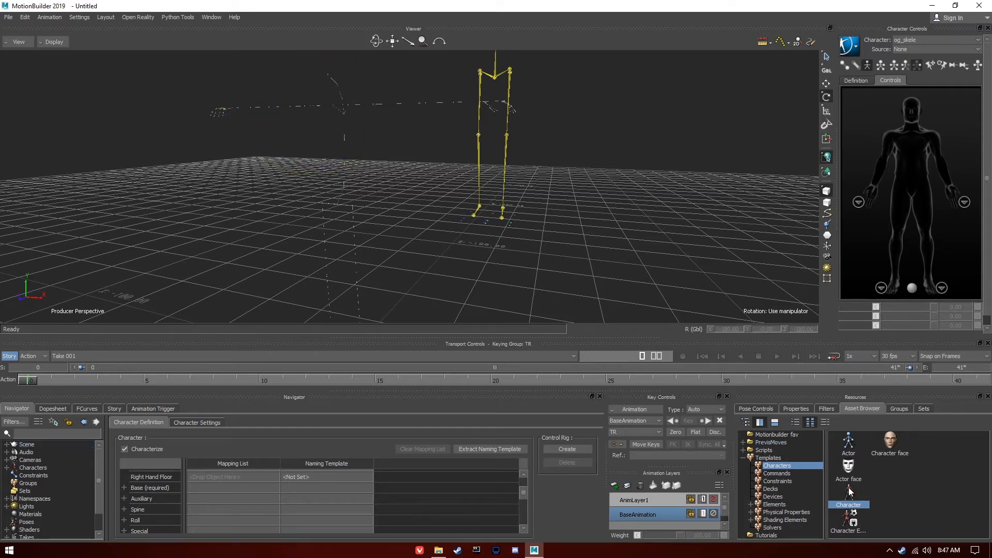
drag(849, 490, 715, 211)
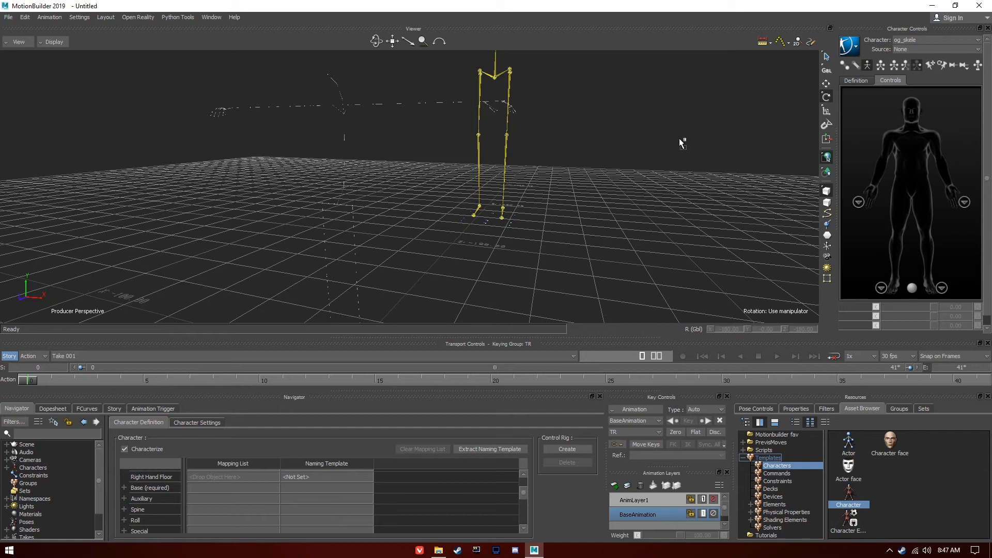
drag(679, 138, 679, 137)
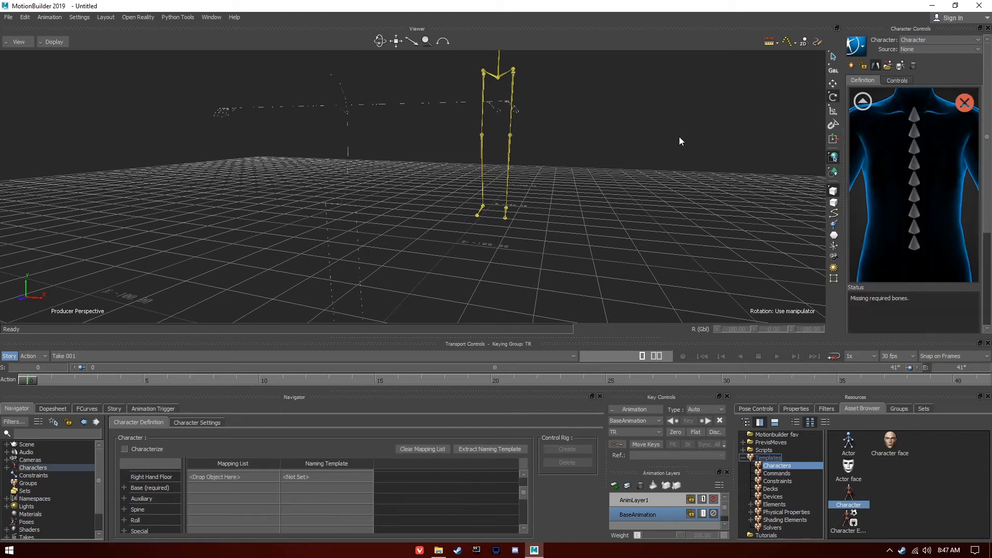
click(863, 101)
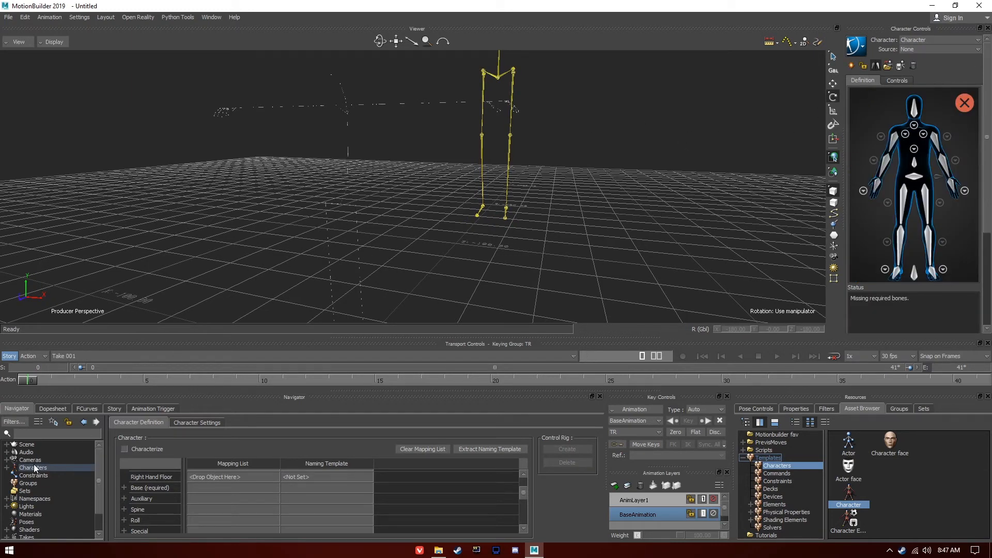
Step: Map male_021's ValveBiped pelvis, thigh, calf, foot and lower spine bones to the matching base slots of the new character
click(7, 445)
click(15, 459)
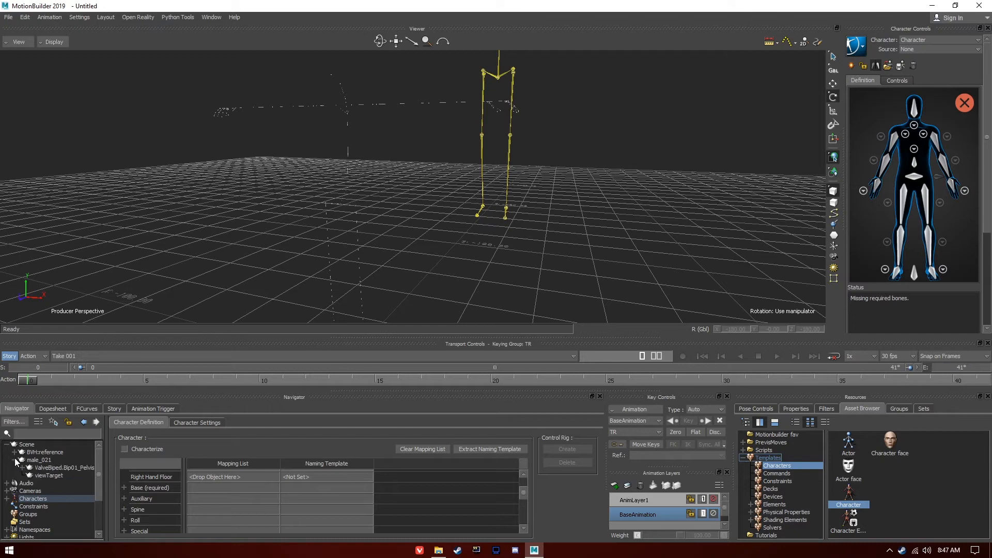
click(66, 466)
scroll(276, 505, up, 3)
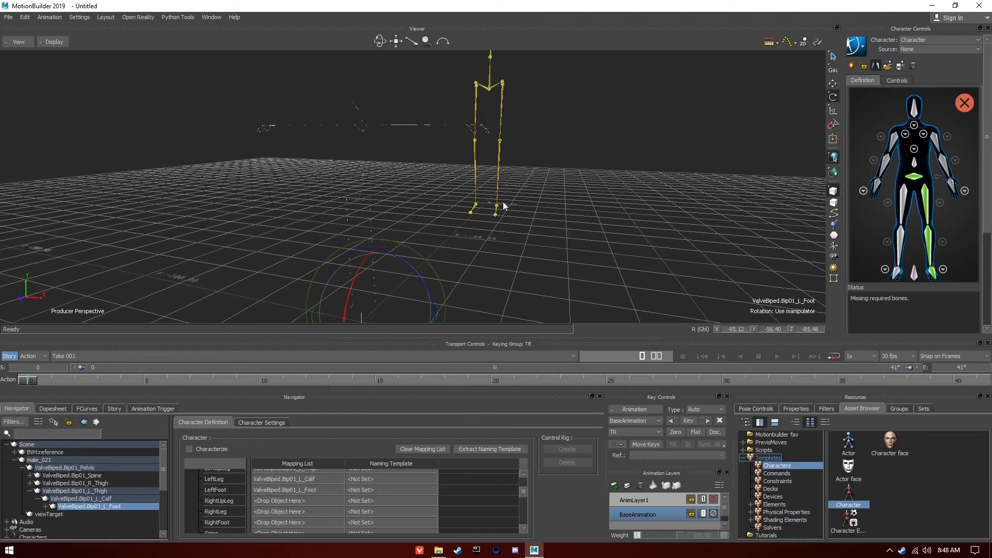
scroll(488, 200, up, 3)
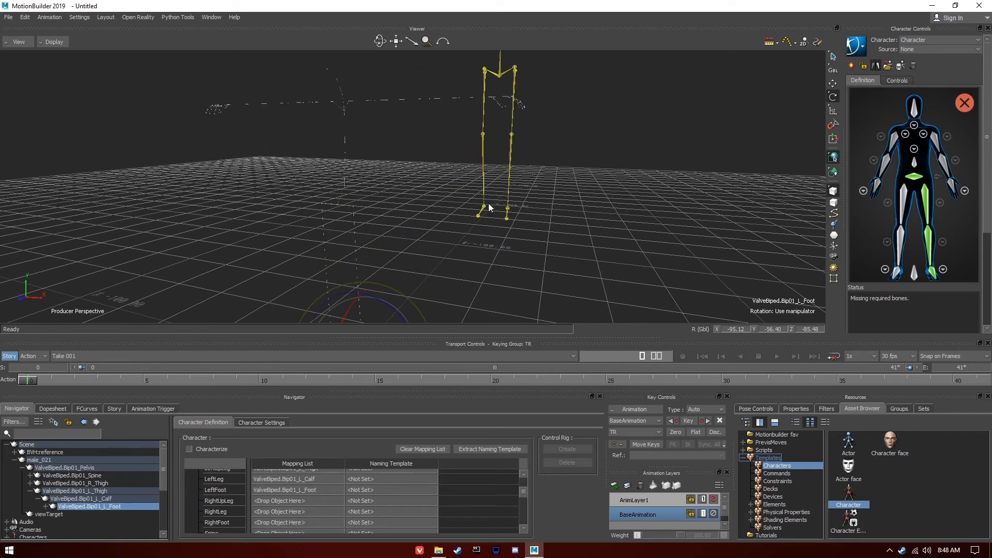
drag(469, 202, 528, 234)
click(650, 216)
click(666, 214)
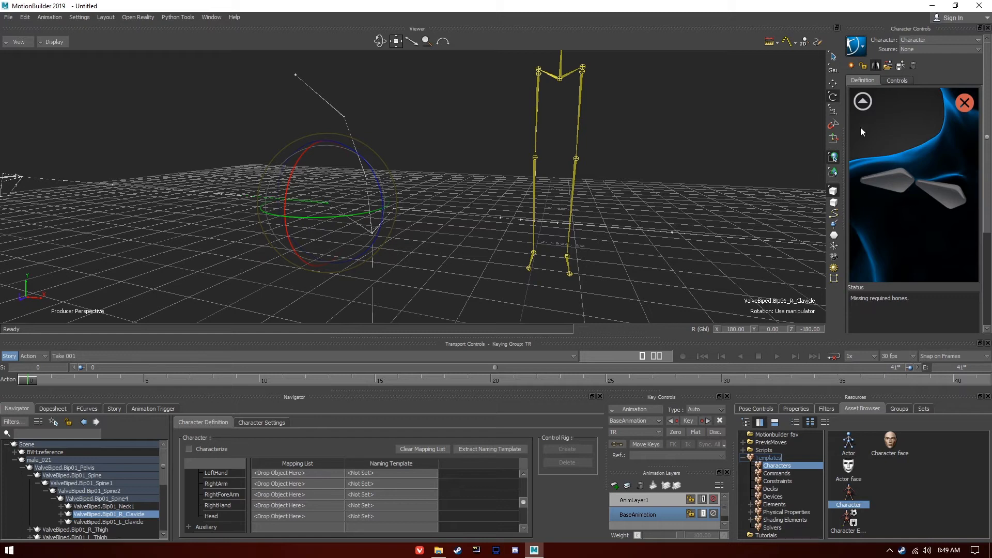
Step: Map the clavicle bones to the shoulder slots, leaving RightShoulderExtra empty, and complete the new character's remaining required bone mapping
click(862, 102)
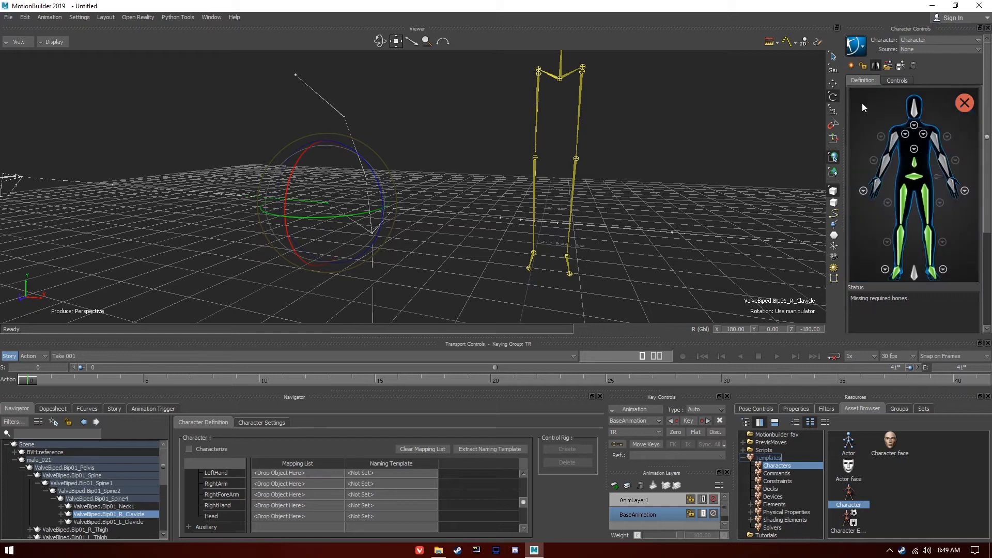
click(906, 135)
scroll(293, 198, up, 2)
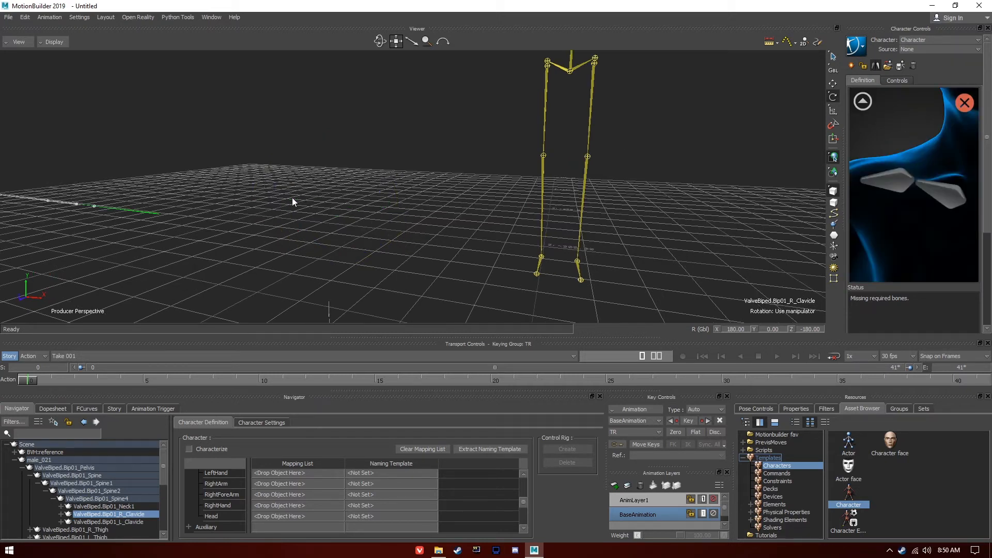
drag(395, 42, 329, 95)
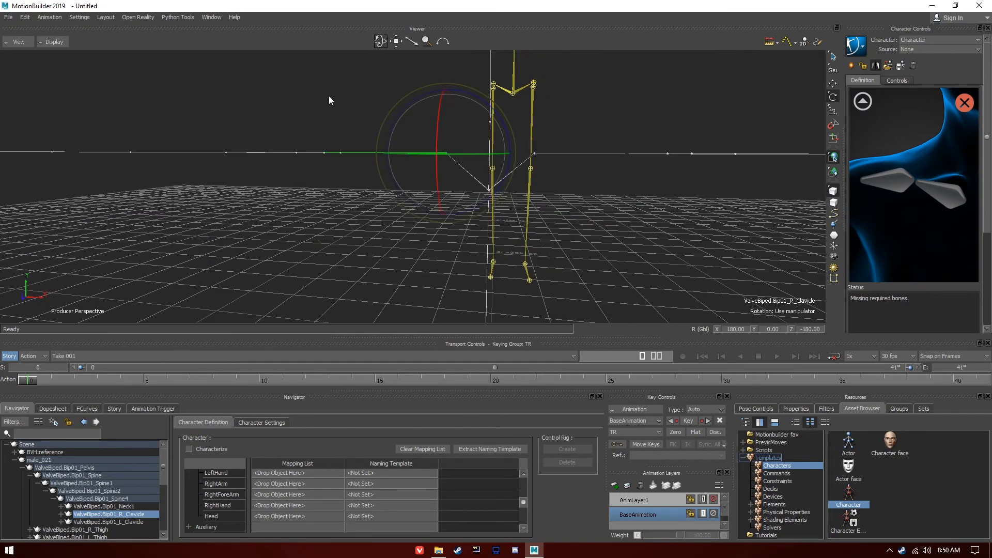
drag(389, 42, 368, 59)
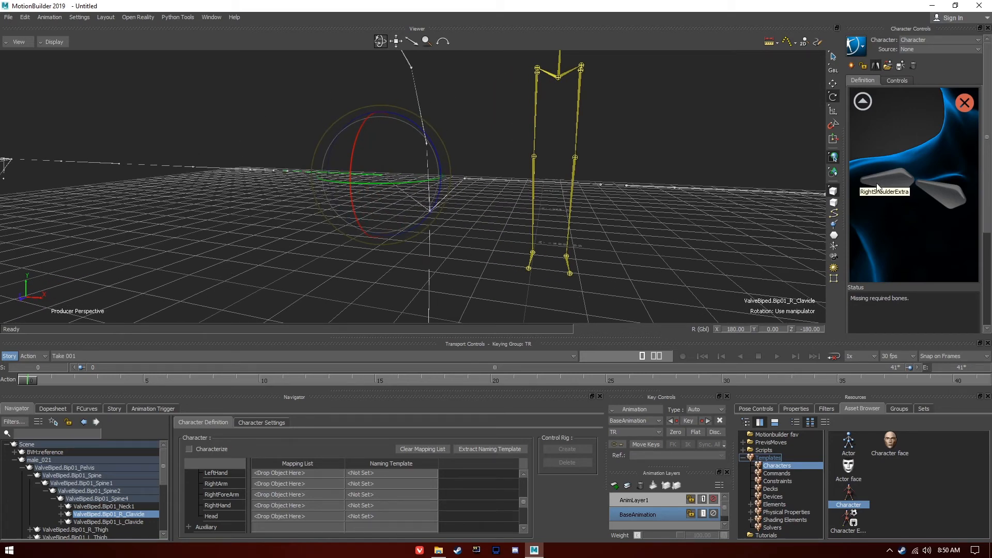
click(863, 101)
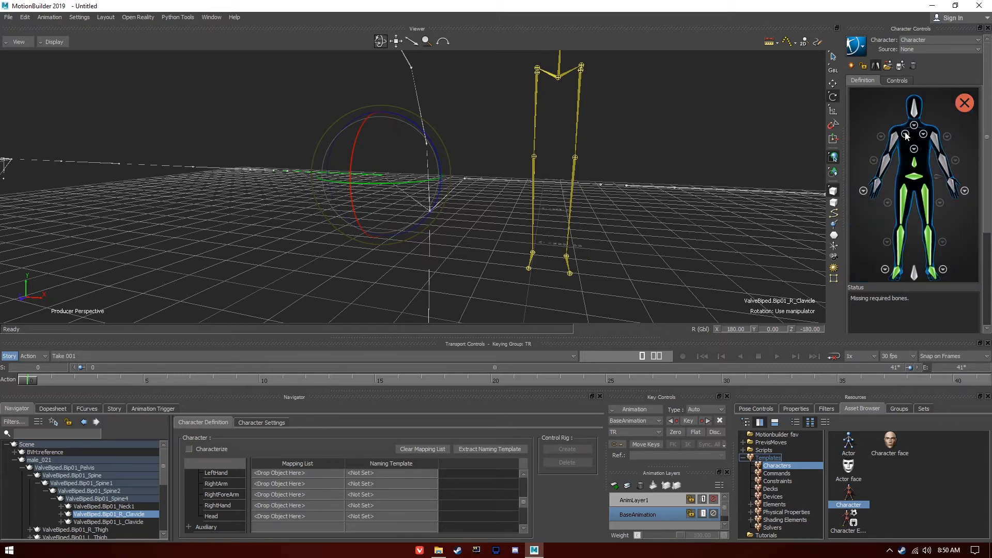
click(905, 135)
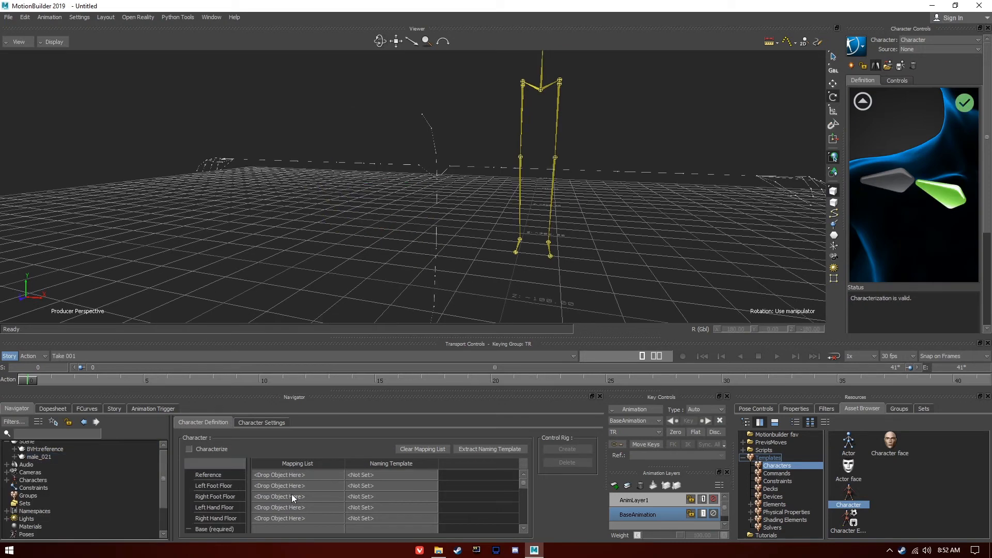
Step: Review the ValveBiped mapping list and characterize the new character
scroll(291, 494, down, 3)
scroll(290, 494, up, 3)
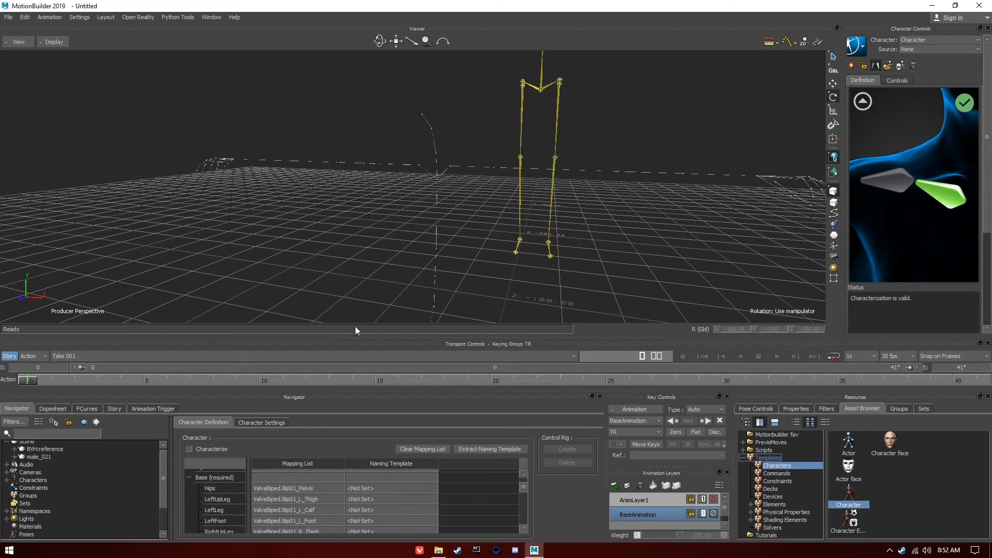
click(189, 448)
click(452, 307)
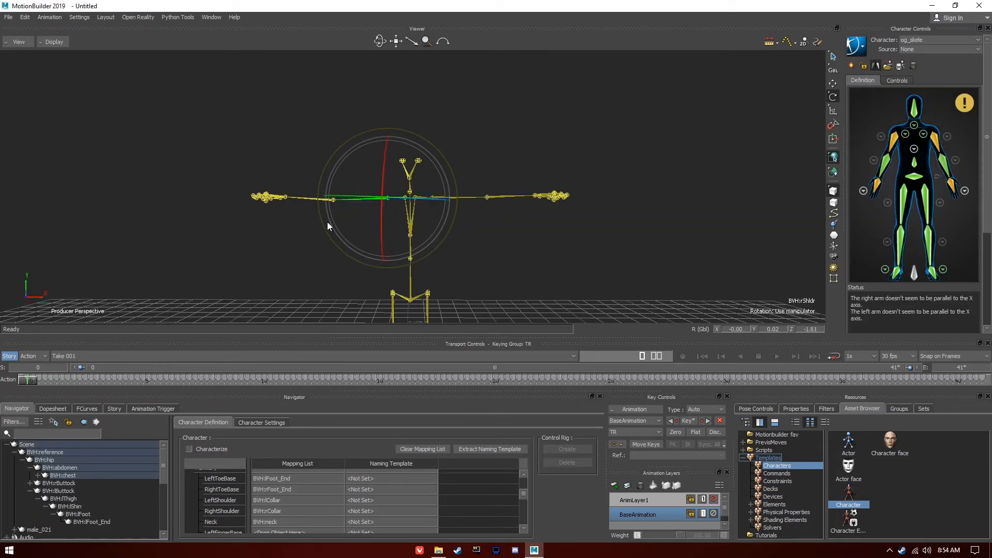
Step: Straighten og_skele's right arm along the X axis, rotating BVH:rShldr to about Z -2.4 and BVH:rForeArm to about Z 4
drag(327, 222, 326, 221)
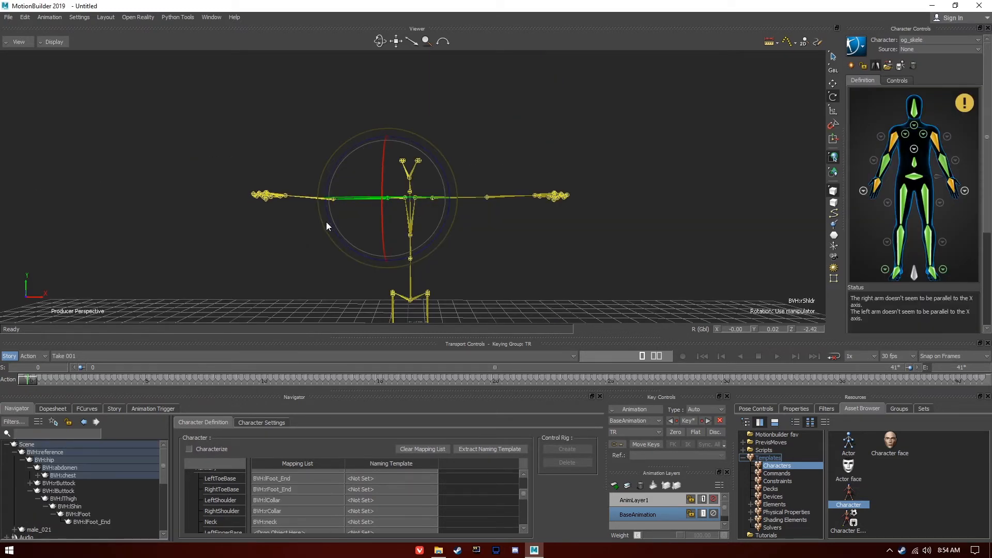
click(303, 199)
drag(390, 202, 396, 203)
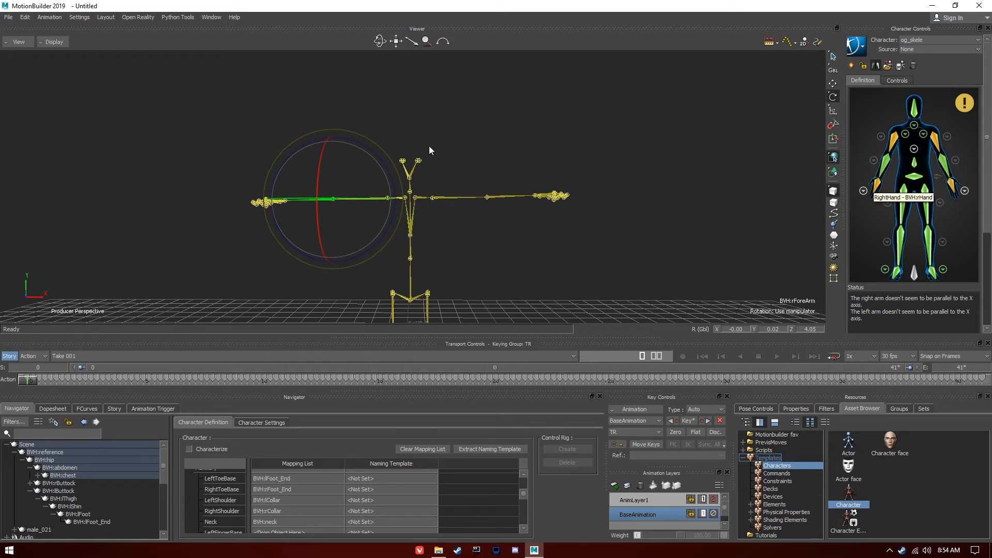
scroll(398, 81, up, 8)
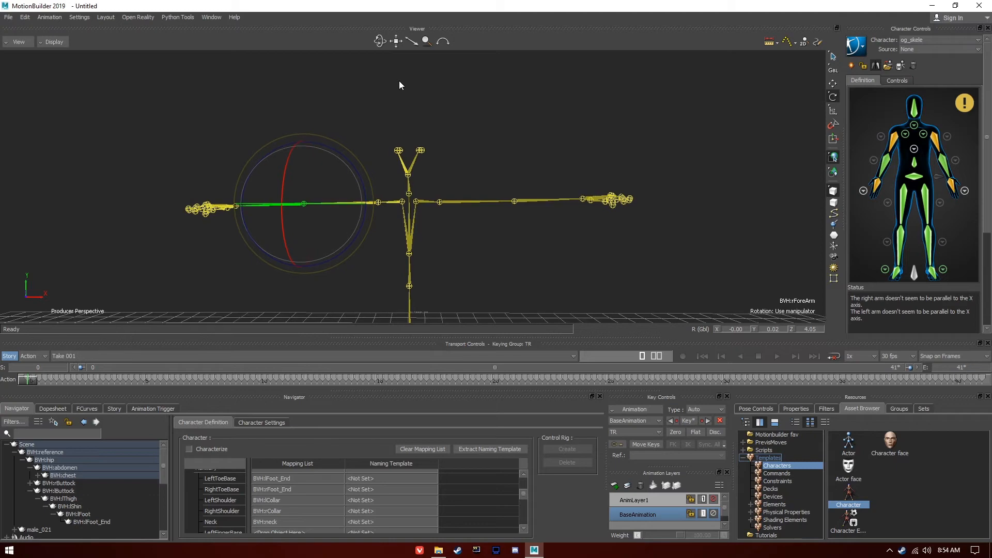
Step: Rotate BVH:lShldr and BVH:lForeArm until og_skele's left arm is parallel to the X axis, with the forearm at about Y 16 and Z -2
click(453, 201)
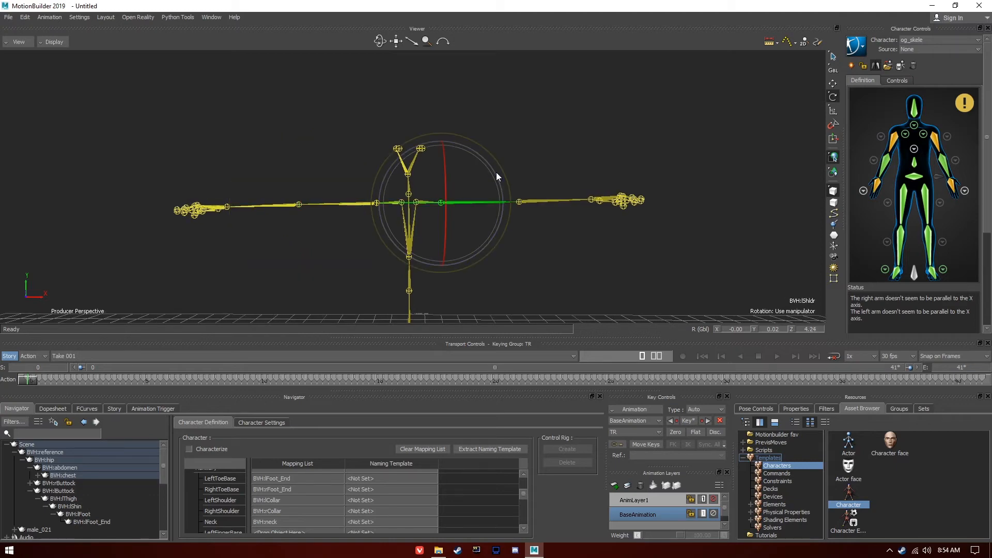
drag(497, 172, 497, 172)
mouse_move(380, 41)
mouse_down()
mouse_move(373, 67)
mouse_move(381, 75)
mouse_move(396, 48)
mouse_up()
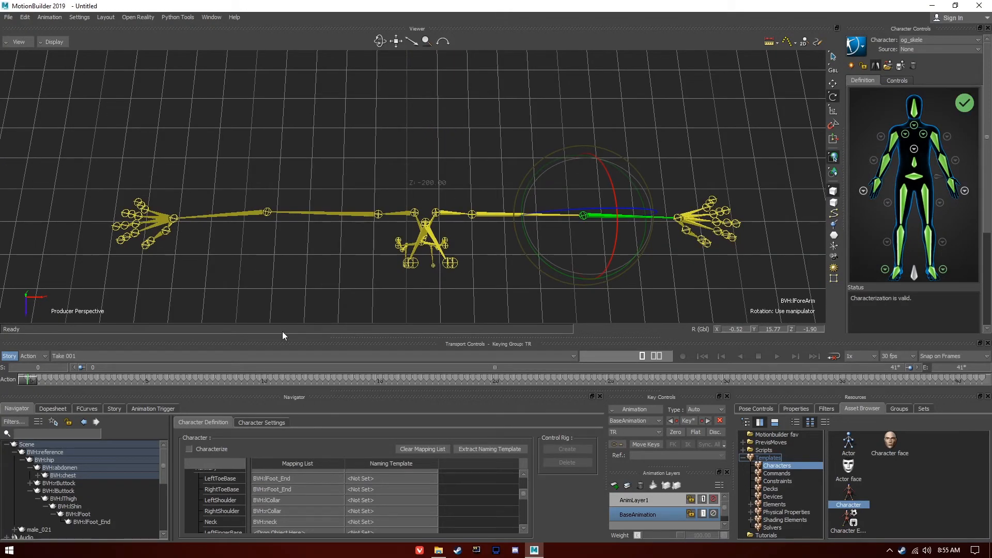
Step: Deselect the bones and characterize og_skele with its corrected T-pose
click(266, 252)
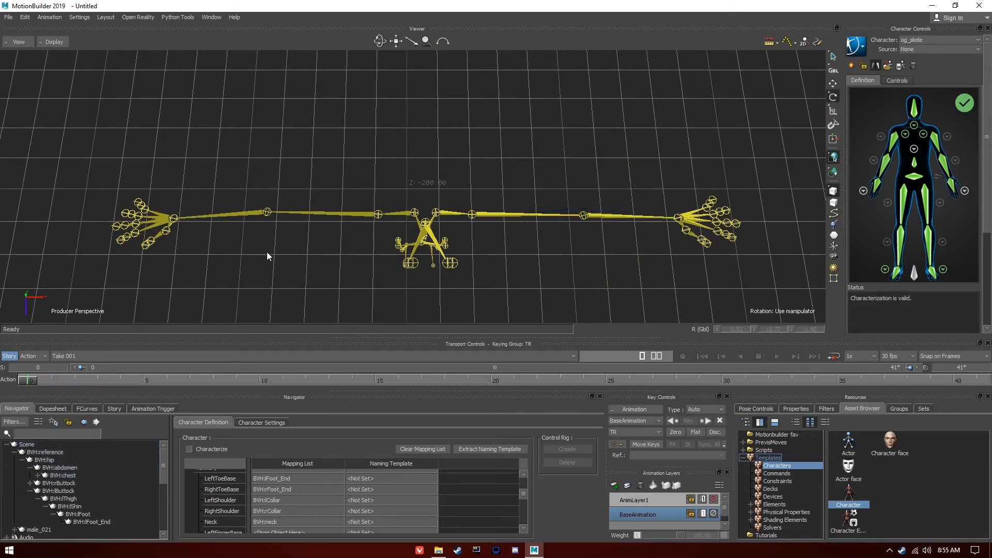
click(189, 449)
click(452, 307)
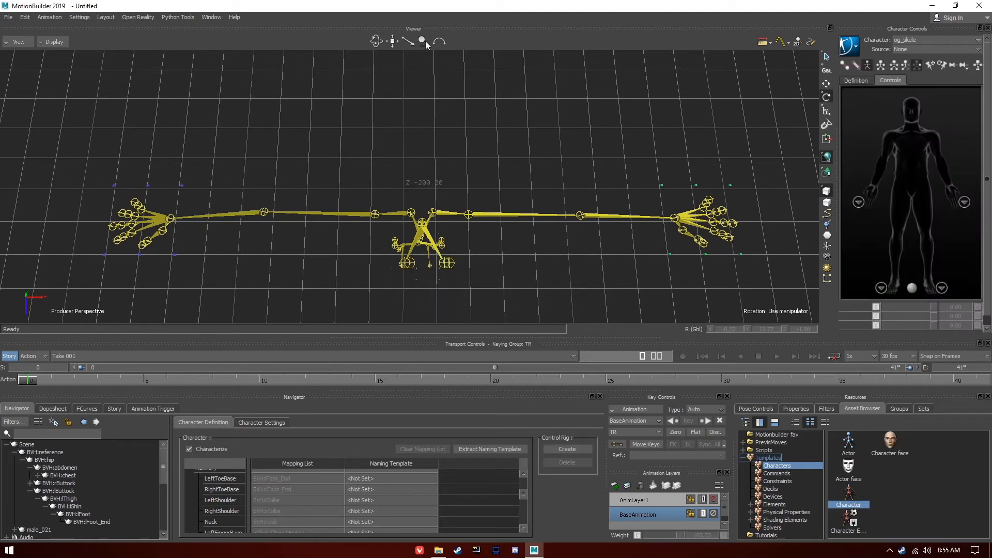
Step: Identify the new character belonging to the ValveBiped skeleton and rename it valve_skele
drag(392, 42, 392, 48)
drag(393, 48, 237, 84)
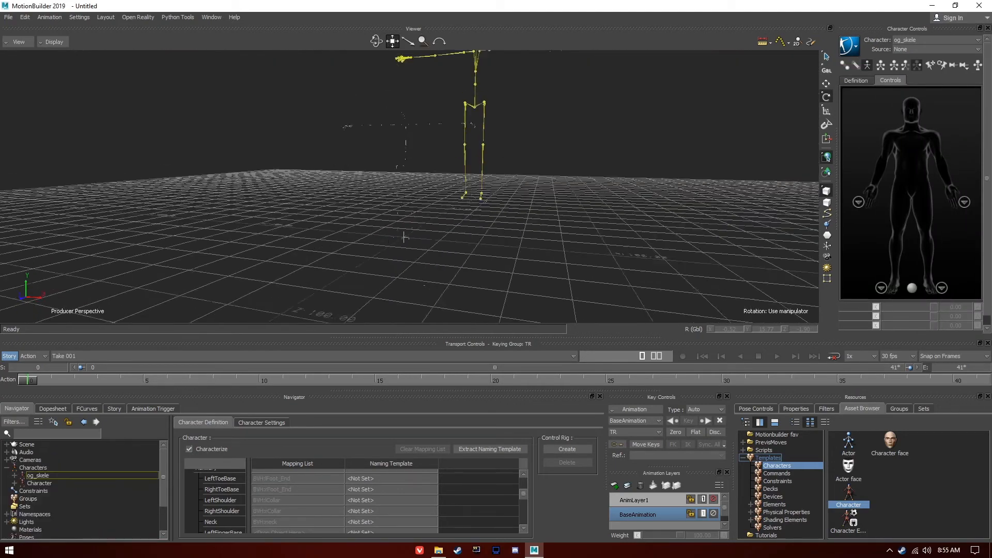
scroll(379, 157, up, 5)
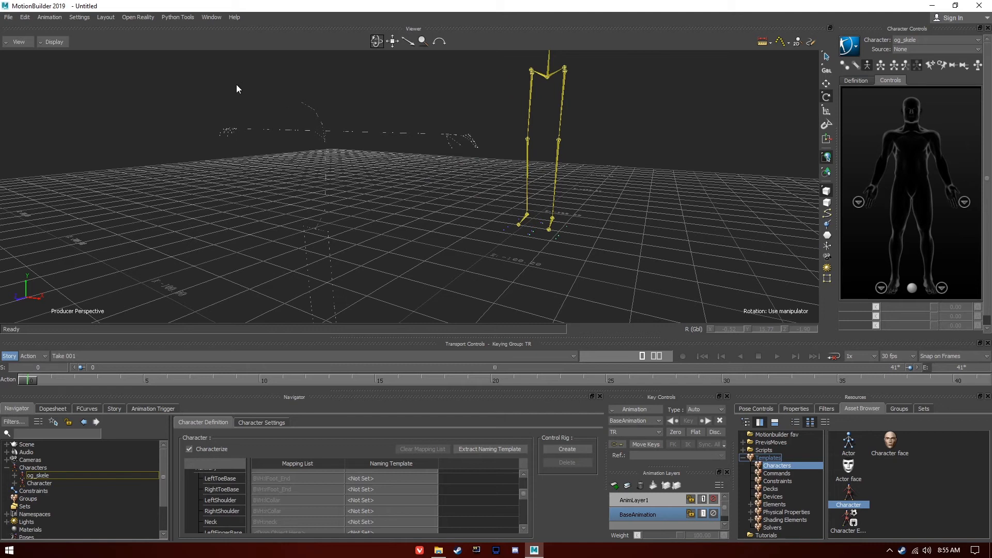
drag(438, 160, 470, 177)
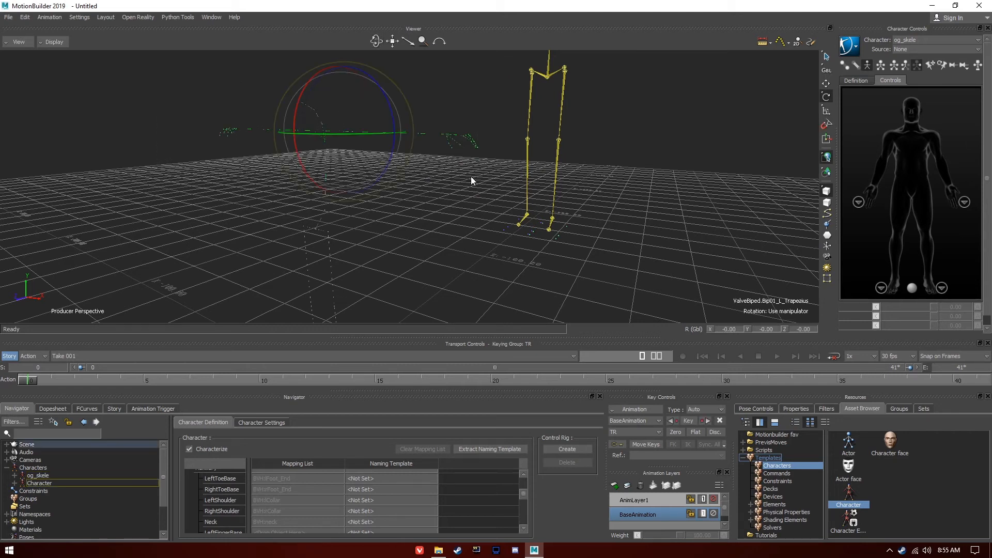
click(44, 482)
right_click(39, 485)
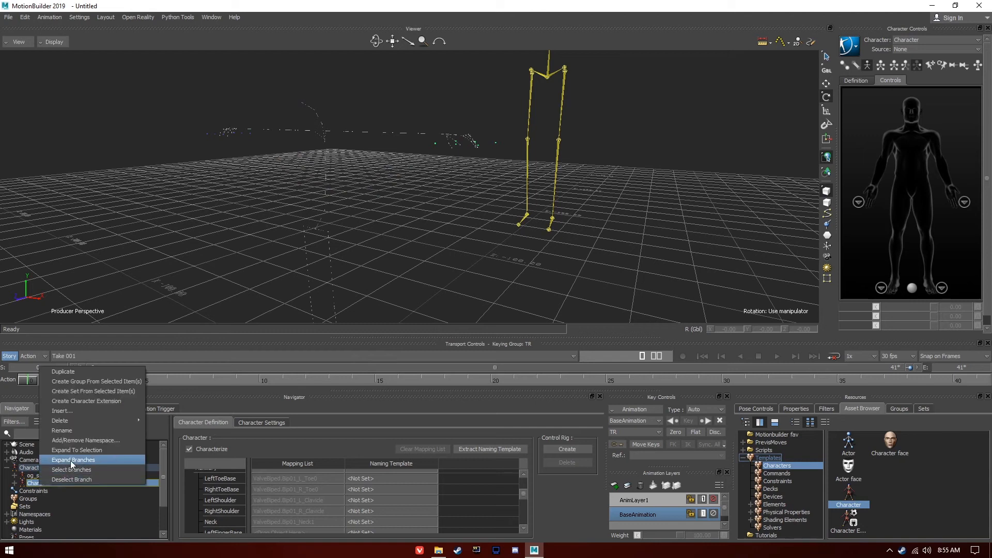
click(65, 436)
text(va)
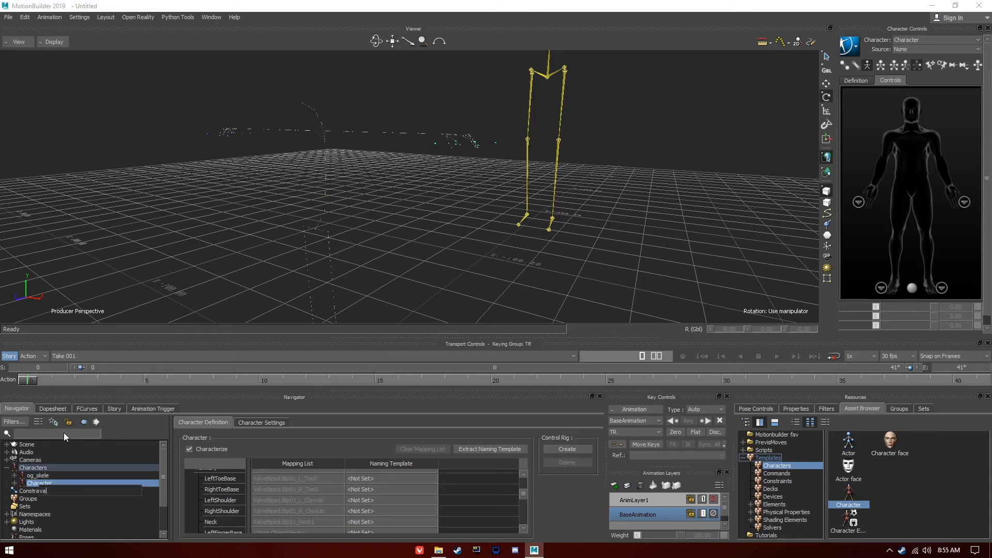
text(lve_skele)
key(Return)
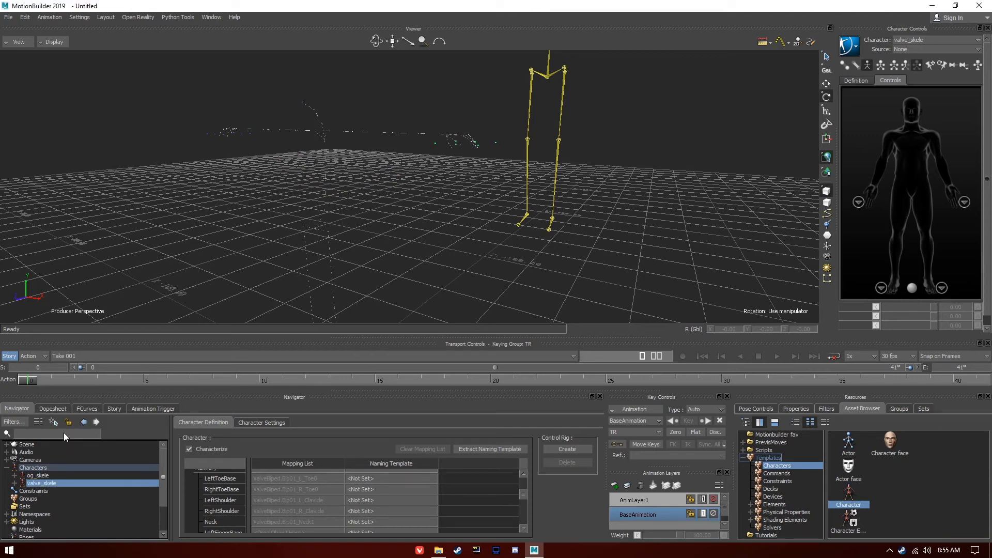
Step: Set og_skele as the source of the valve_skele character and scrub the take to frame 6 to check the transferred motion
click(51, 485)
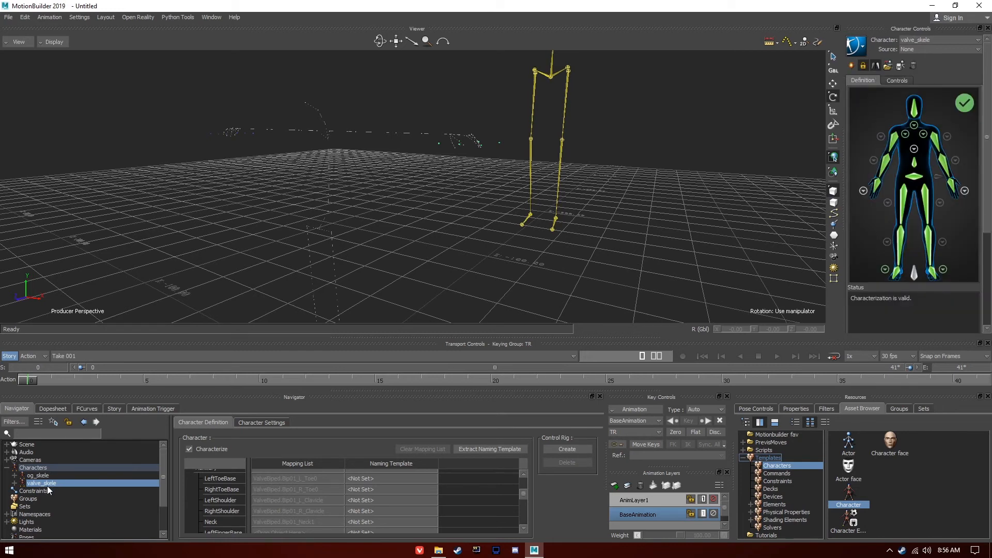
click(929, 48)
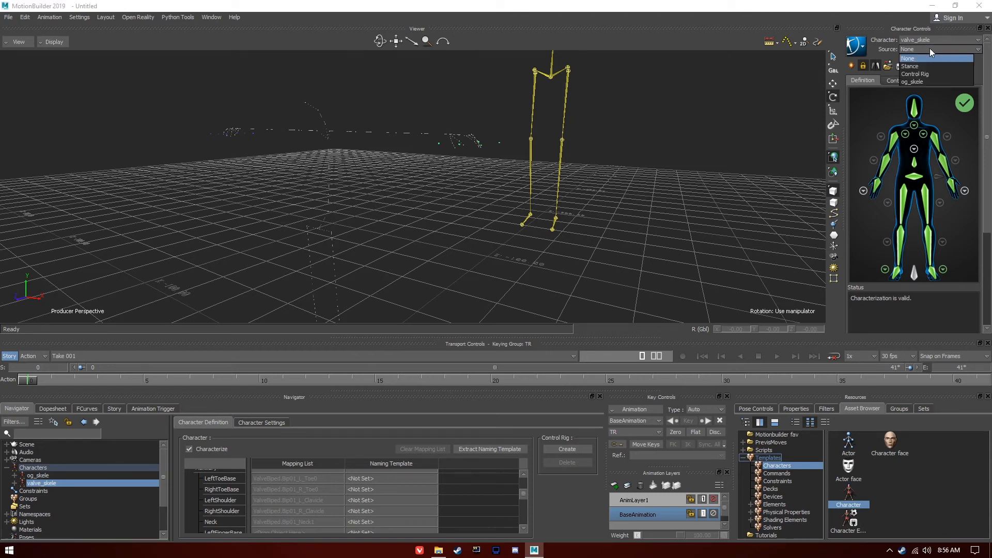
click(916, 81)
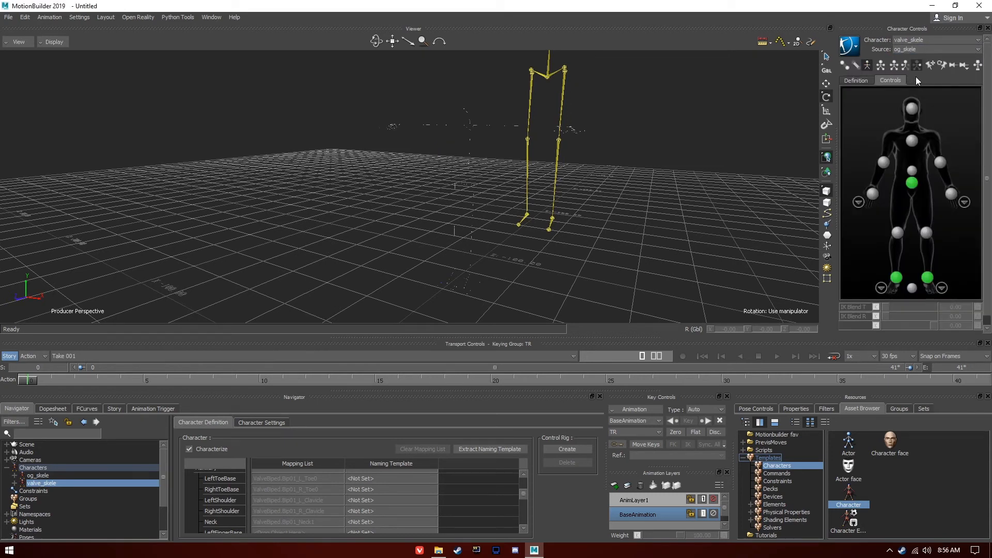
click(913, 44)
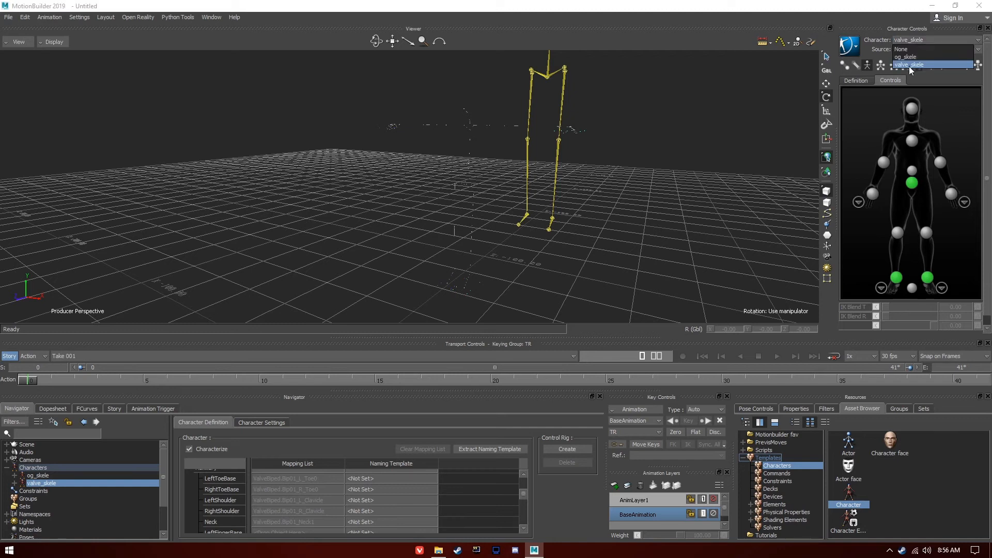
click(910, 66)
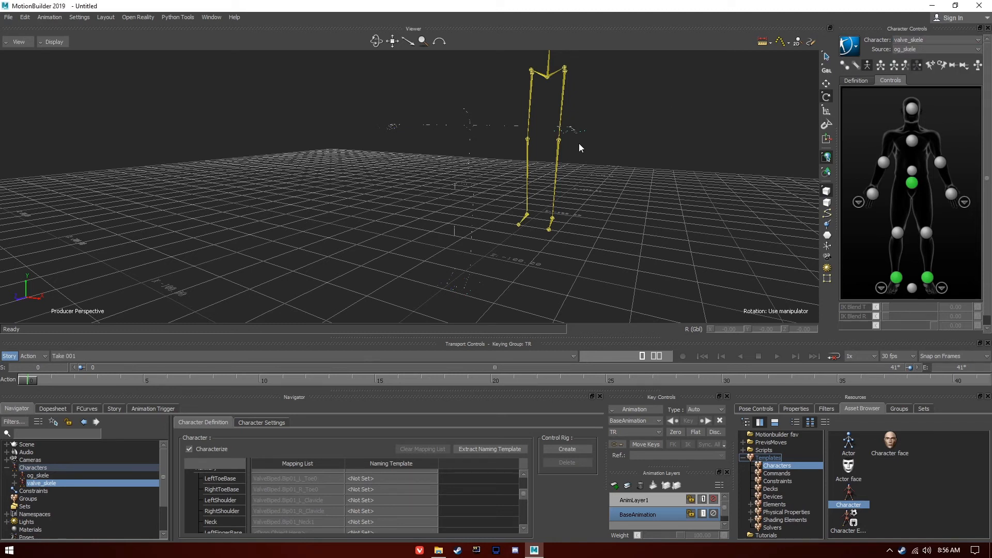
mouse_move(33, 383)
mouse_down()
mouse_move(646, 381)
mouse_move(171, 386)
mouse_up()
scroll(373, 220, up, 4)
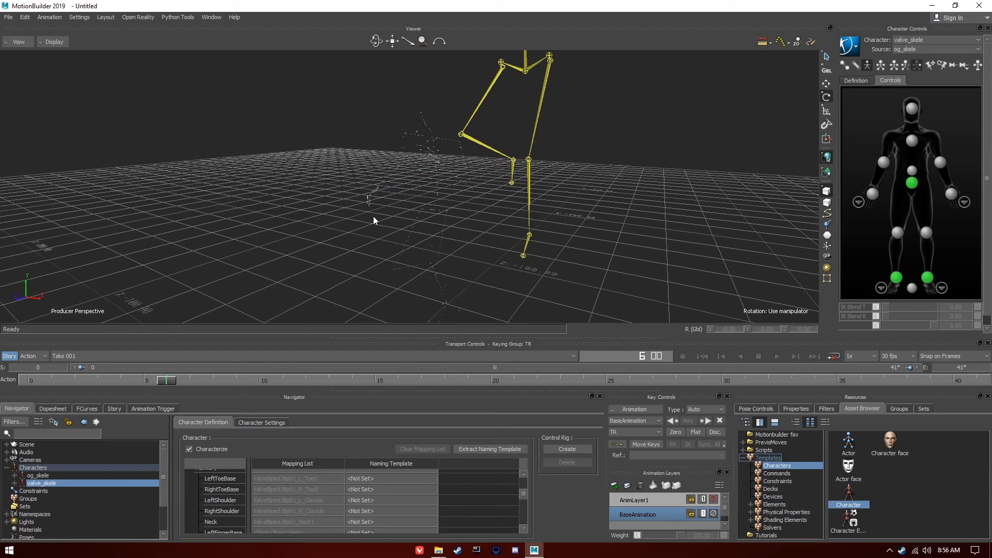
Step: Scrub Take 001 to frame 29 and back to frame 0 to review the motion transferred to valve_skele
drag(376, 42, 379, 21)
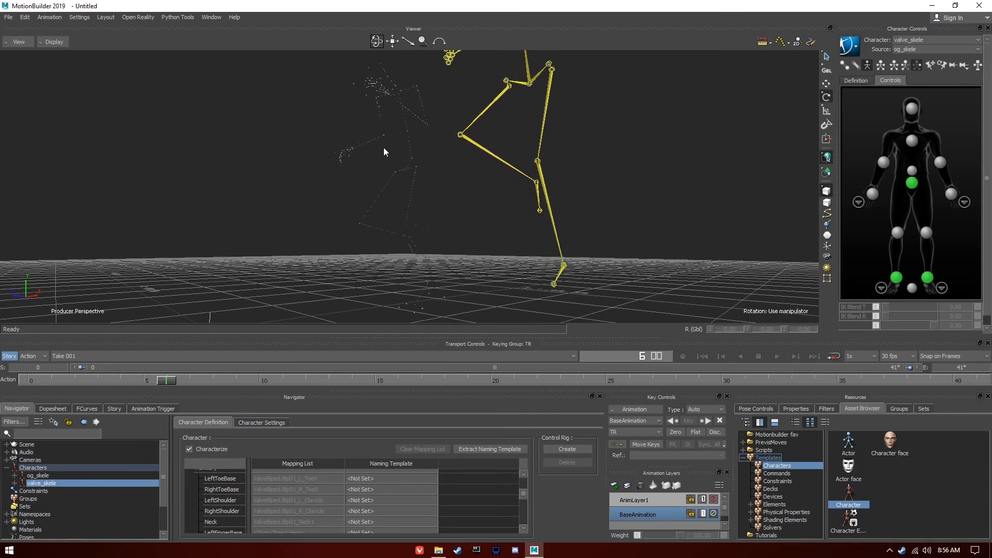
scroll(384, 152, down, 7)
scroll(383, 151, down, 2)
drag(378, 39, 378, 44)
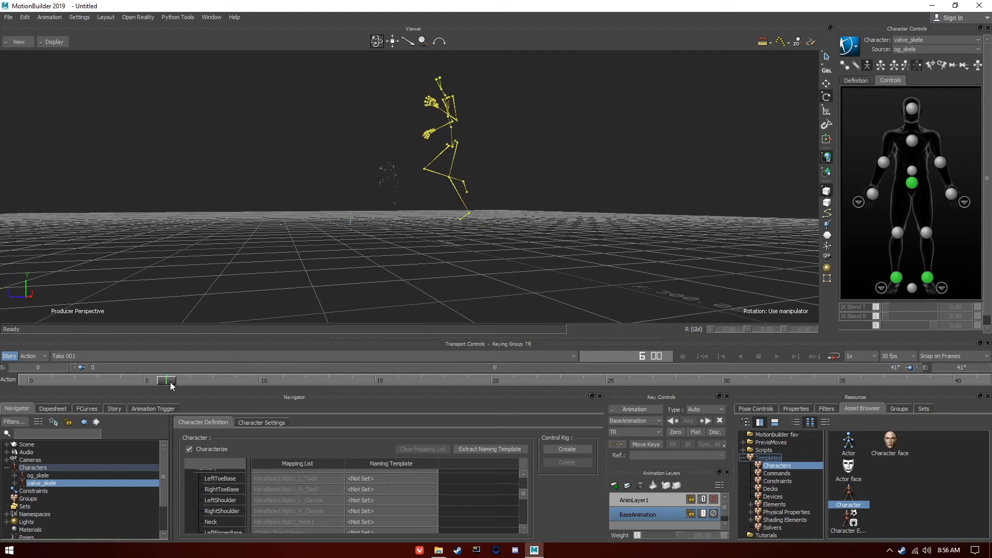
drag(172, 383, 699, 383)
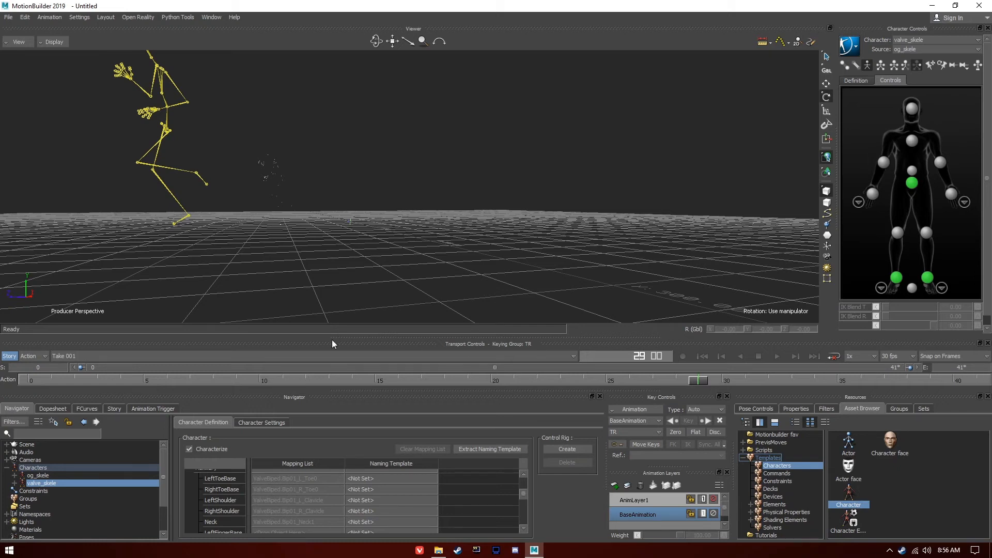
mouse_move(702, 382)
mouse_down()
mouse_move(25, 379)
mouse_move(646, 371)
mouse_move(36, 379)
mouse_up()
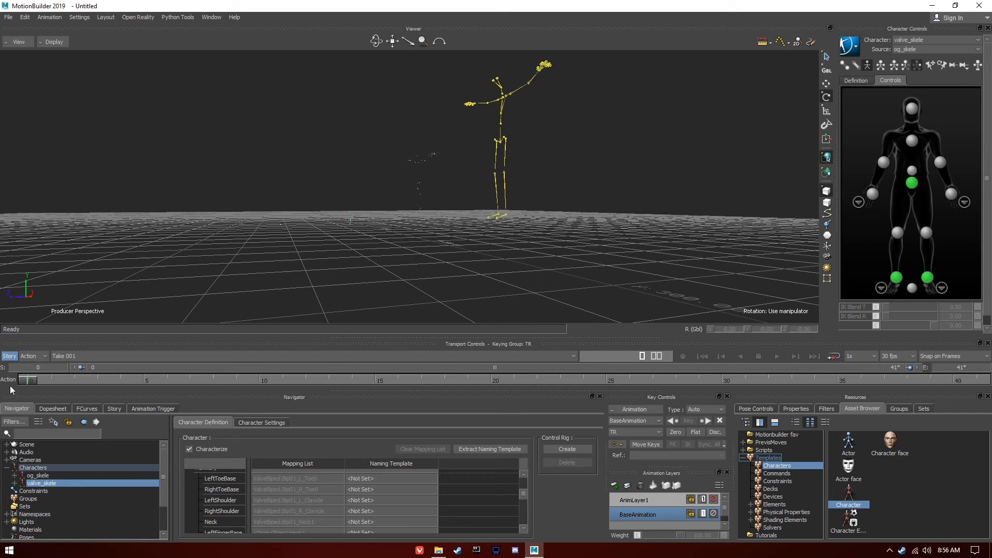
click(62, 356)
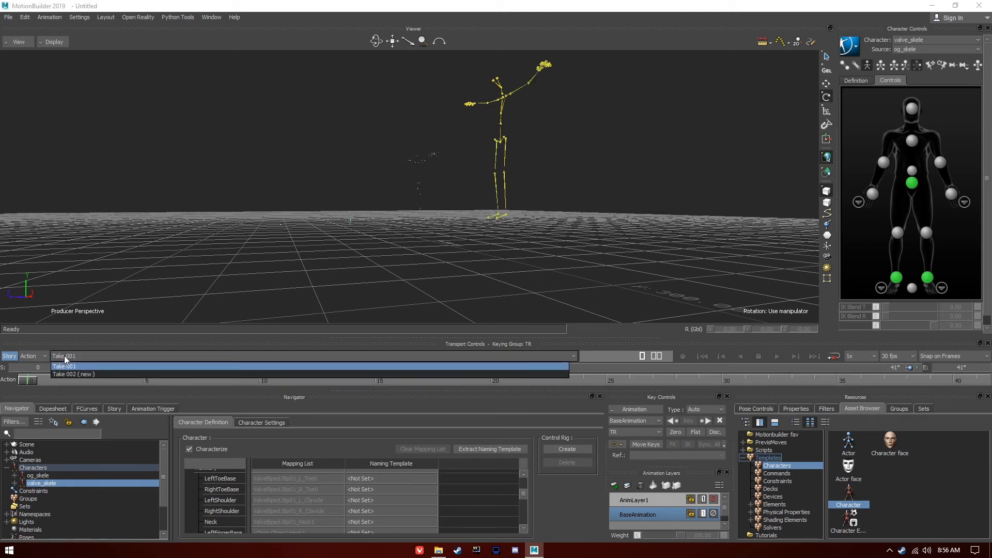
click(68, 367)
mouse_move(31, 380)
mouse_down()
mouse_move(924, 387)
mouse_move(34, 392)
mouse_move(32, 382)
mouse_up()
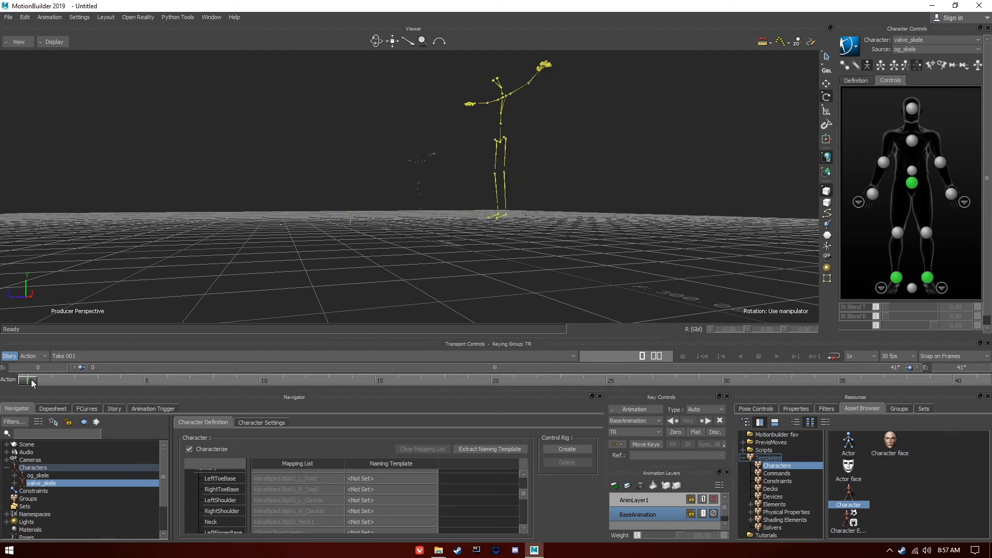
mouse_move(32, 382)
mouse_down()
mouse_move(51, 384)
mouse_move(30, 388)
mouse_up()
Step: Select the whole male_021 branch in the scene hierarchy
click(7, 445)
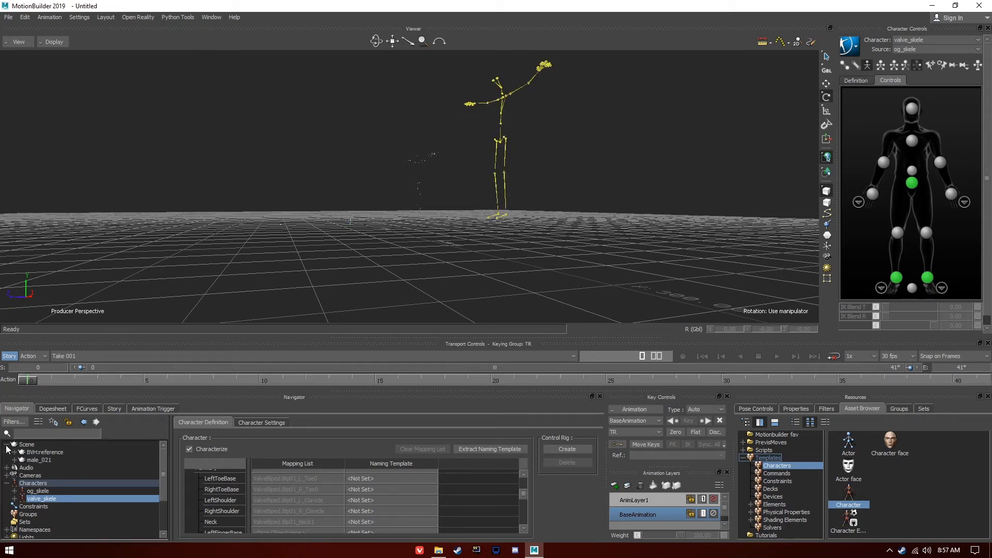
click(50, 460)
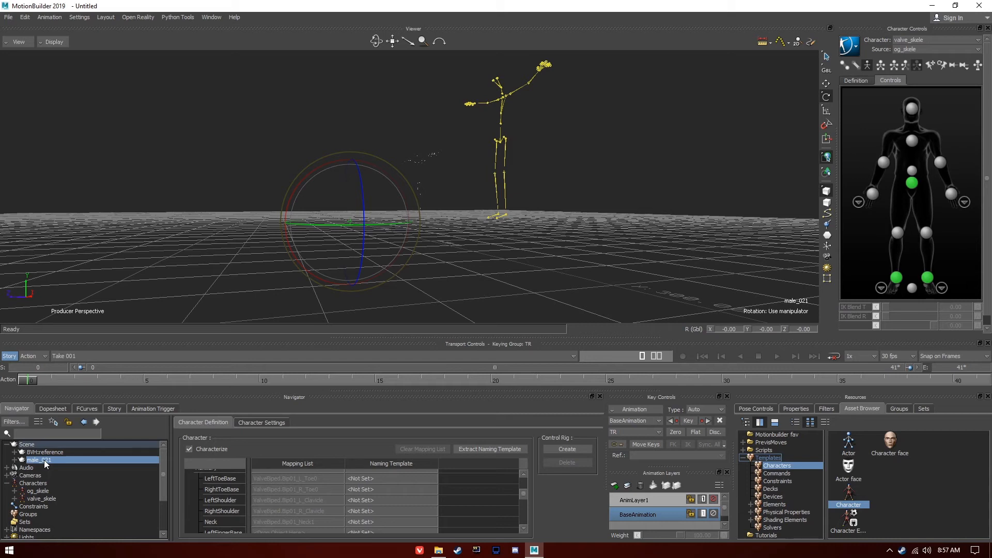
right_click(49, 460)
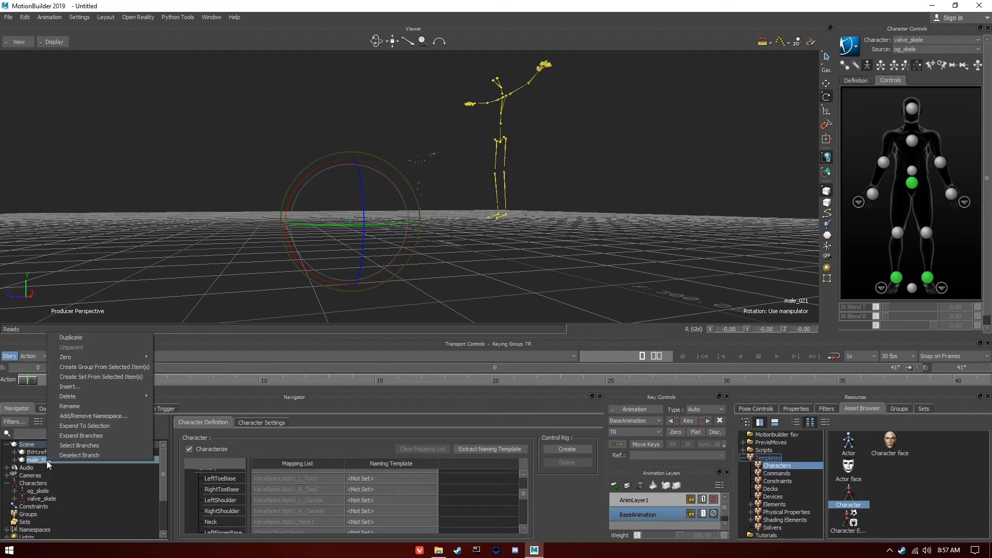
click(76, 449)
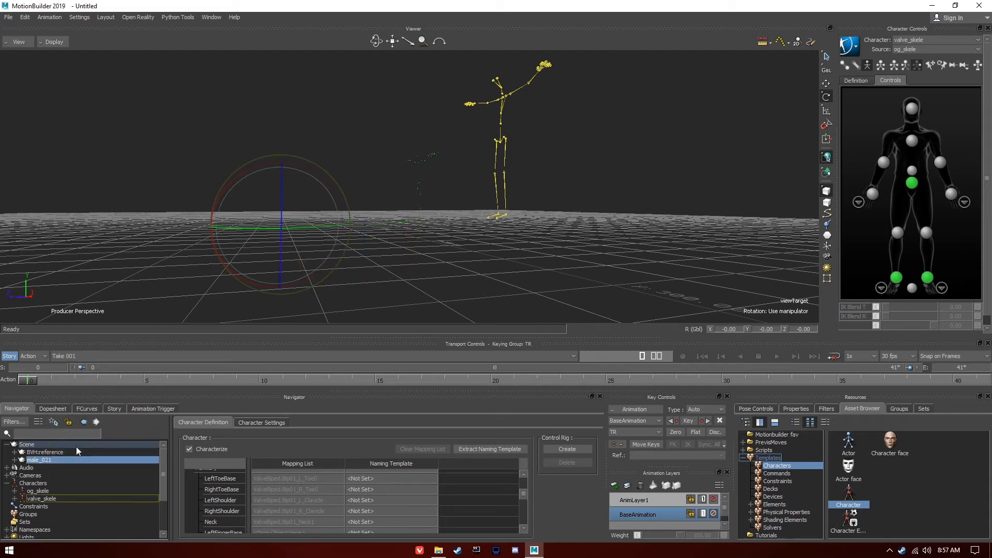
Step: Bake the transferred motion of valve_skele onto its skeleton
click(856, 48)
mouse_move(891, 103)
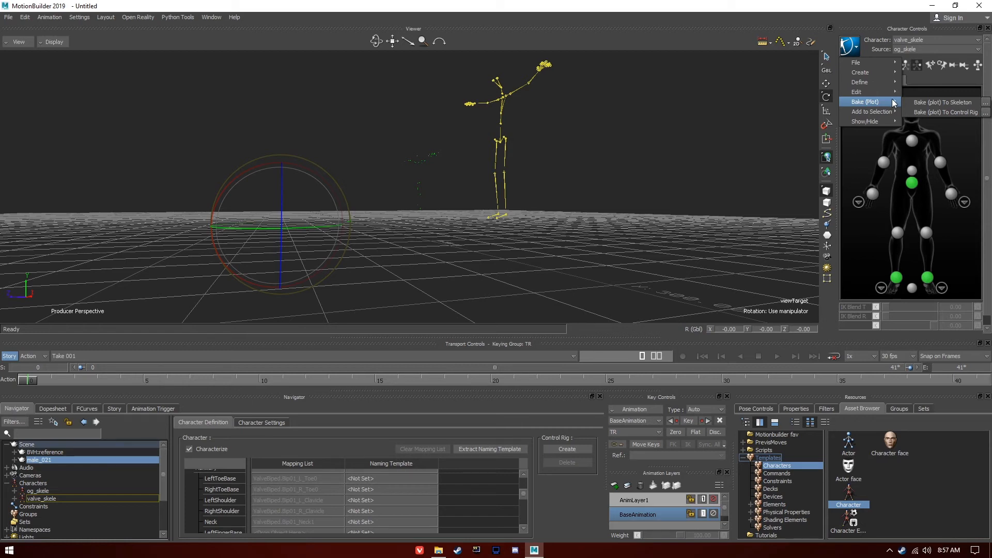
click(933, 103)
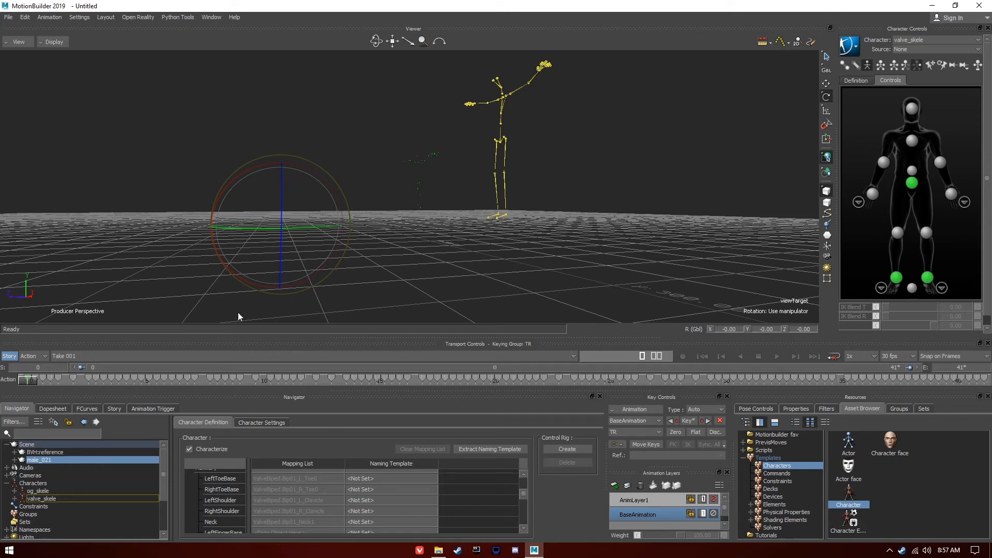
Step: Start a motion file export and create and open a new Desktop folder named mobu_export for it
click(8, 17)
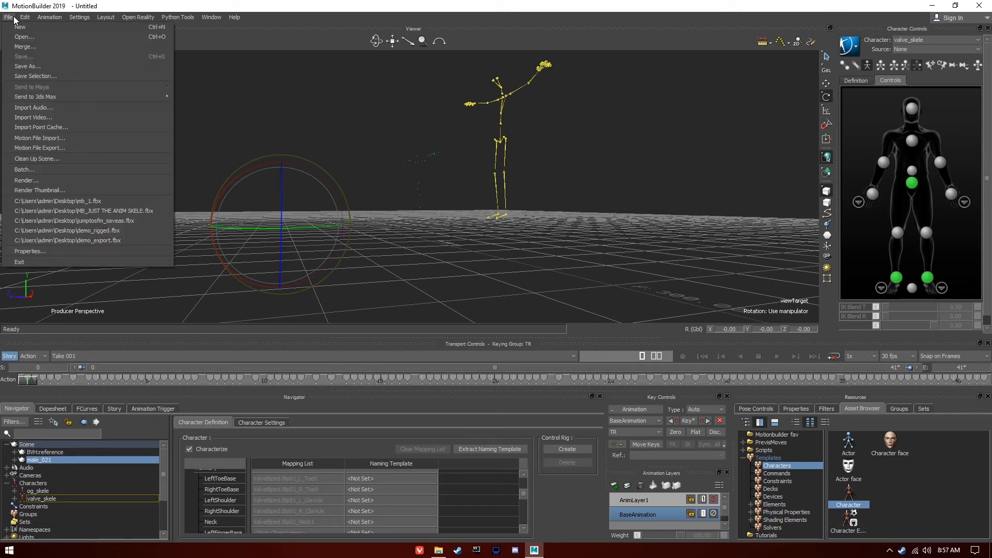
click(58, 148)
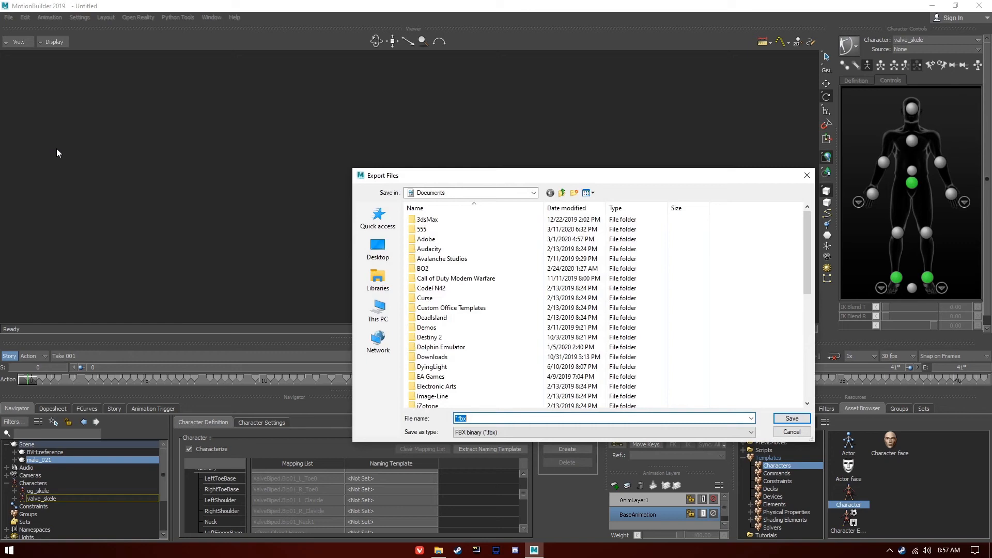
click(377, 249)
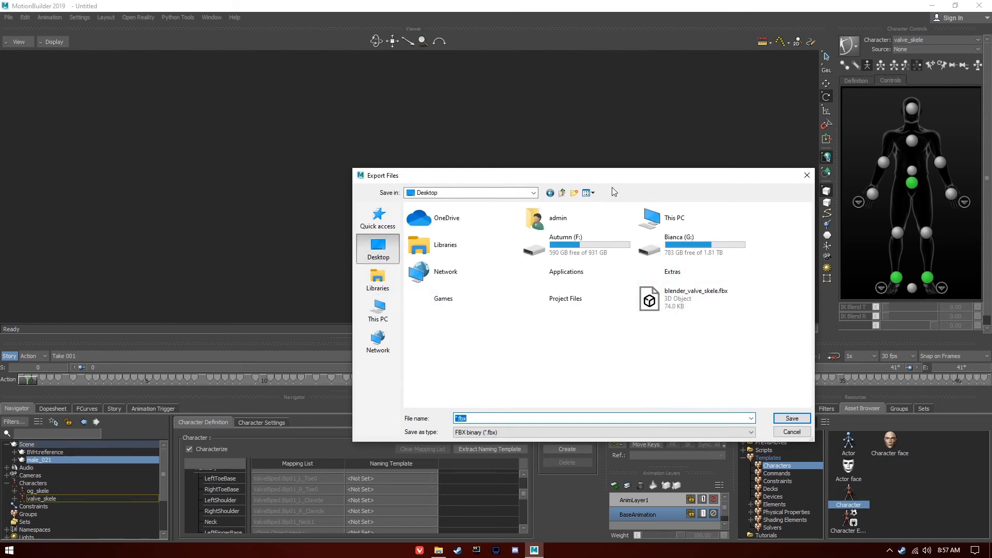
click(575, 193)
text(m)
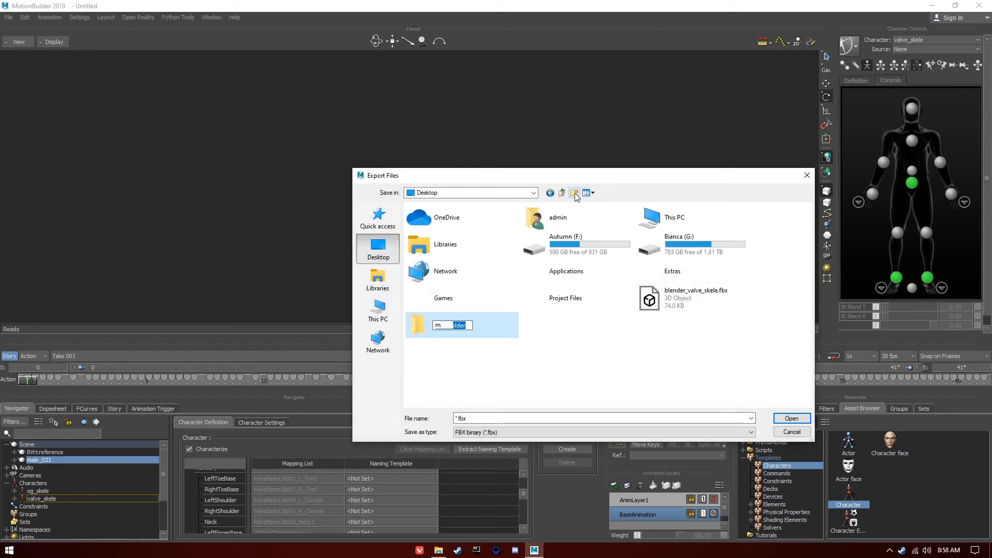
text(obu_ed)
key(BackSpace)
text(xport)
key(Return)
double_click(483, 332)
Step: Name the FBX binary export mobu_exp.fbx and save it in the mobu_export folder
double_click(472, 417)
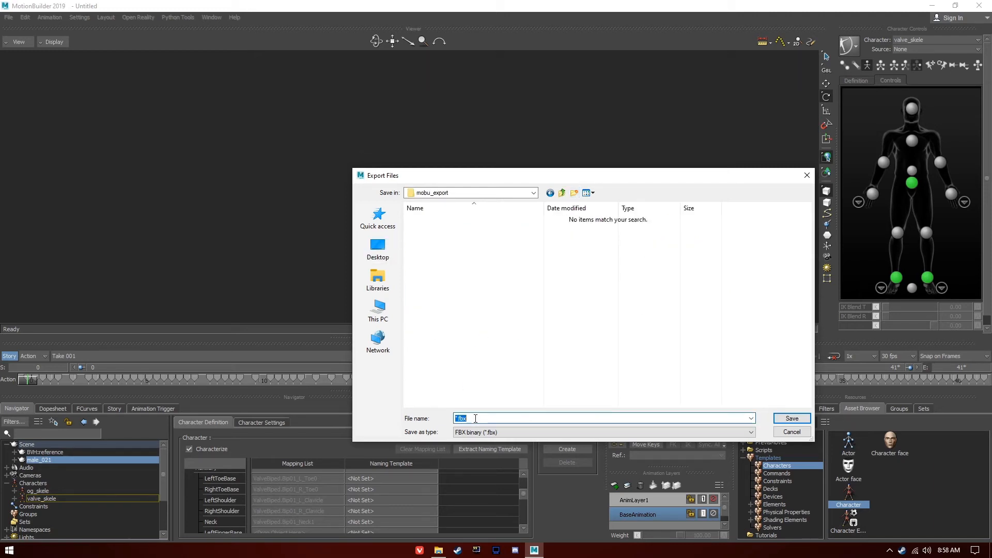
key(Home)
key(Delete)
text(mov)
text(u_e)
text(xp)
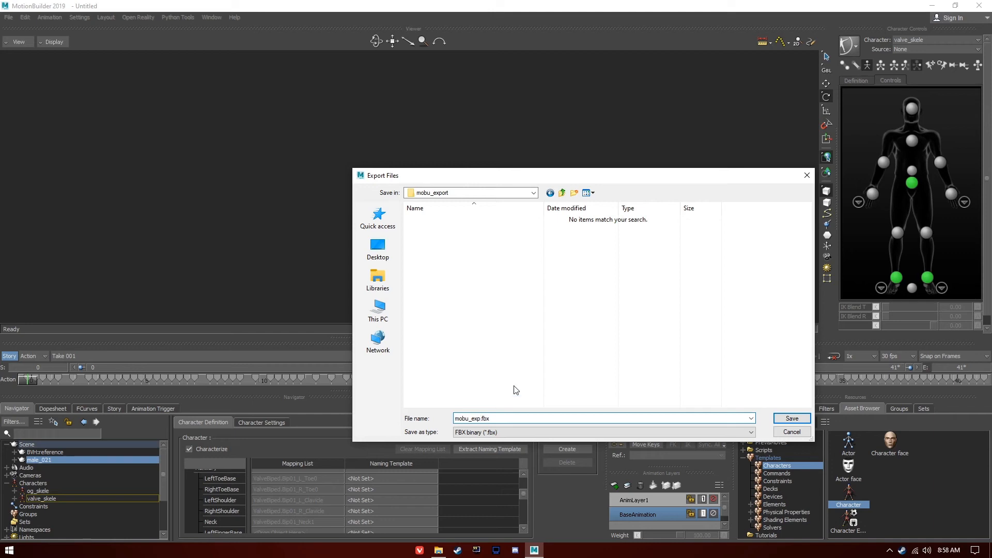
click(790, 419)
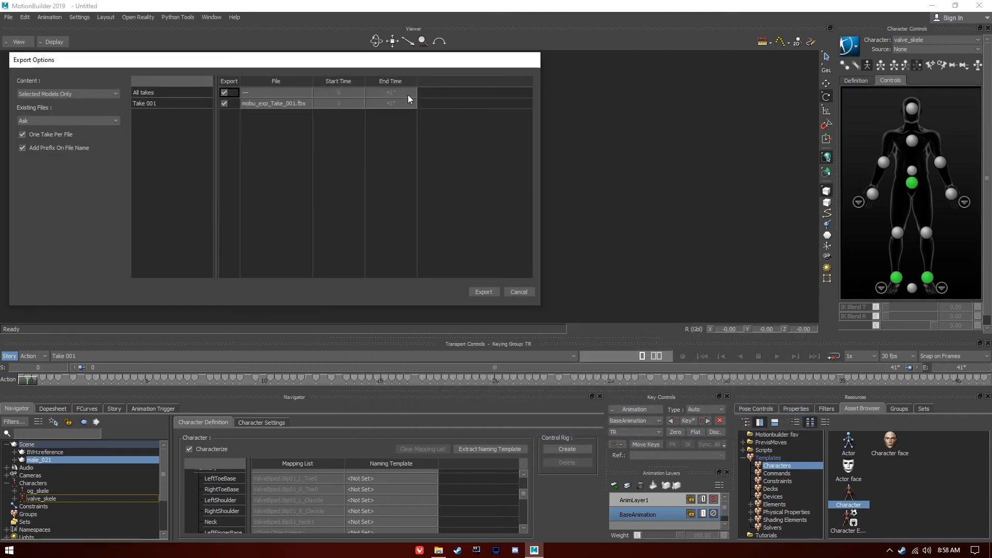
Step: Export Take 001 with selected models only, one take per file, all takes unchecked and no prefix on the file name
click(150, 95)
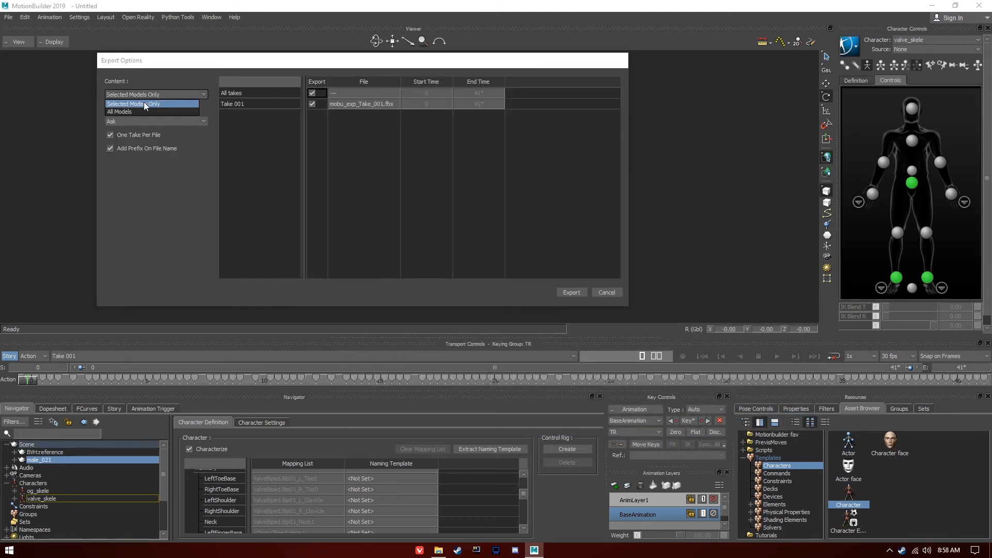
click(146, 104)
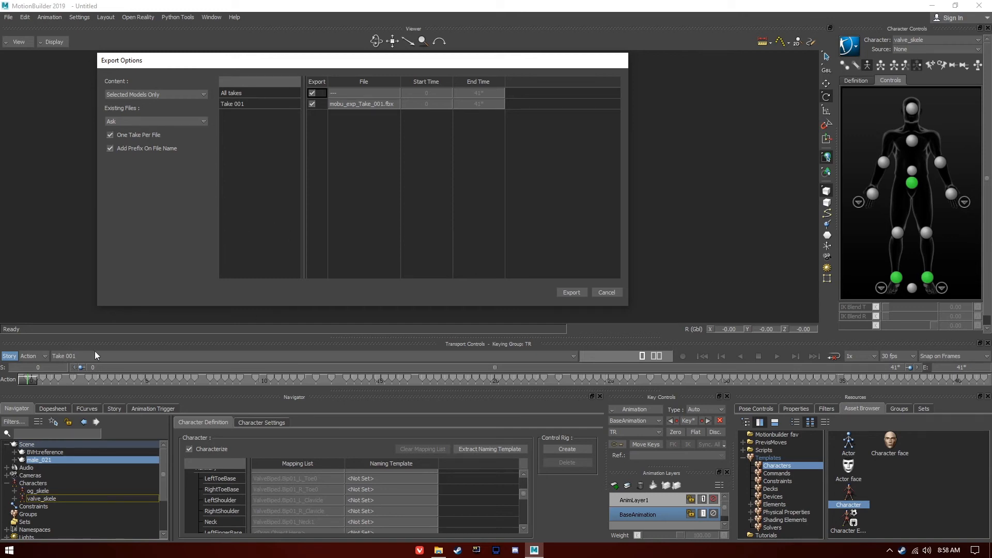
click(312, 105)
click(235, 94)
click(312, 93)
click(265, 105)
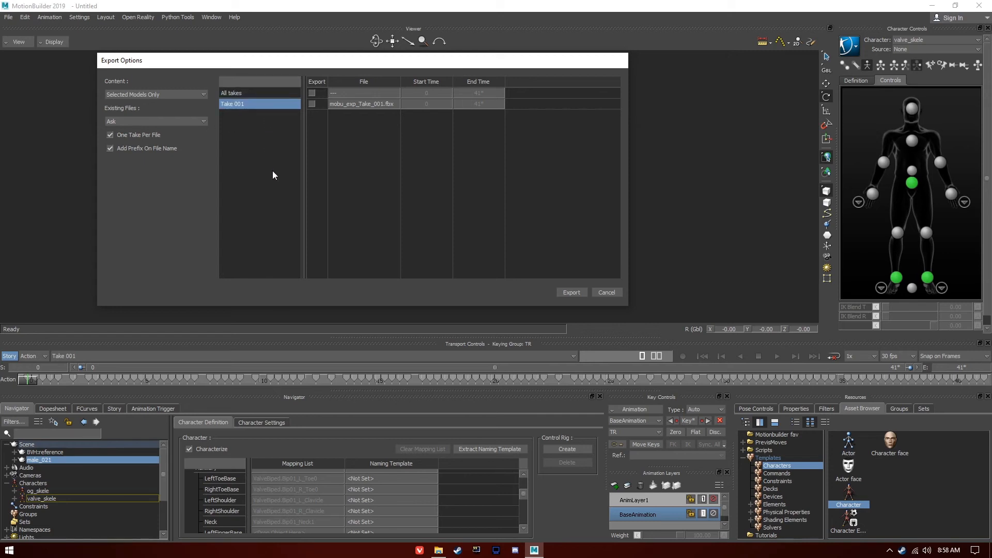
click(312, 104)
click(113, 151)
click(113, 151)
click(114, 151)
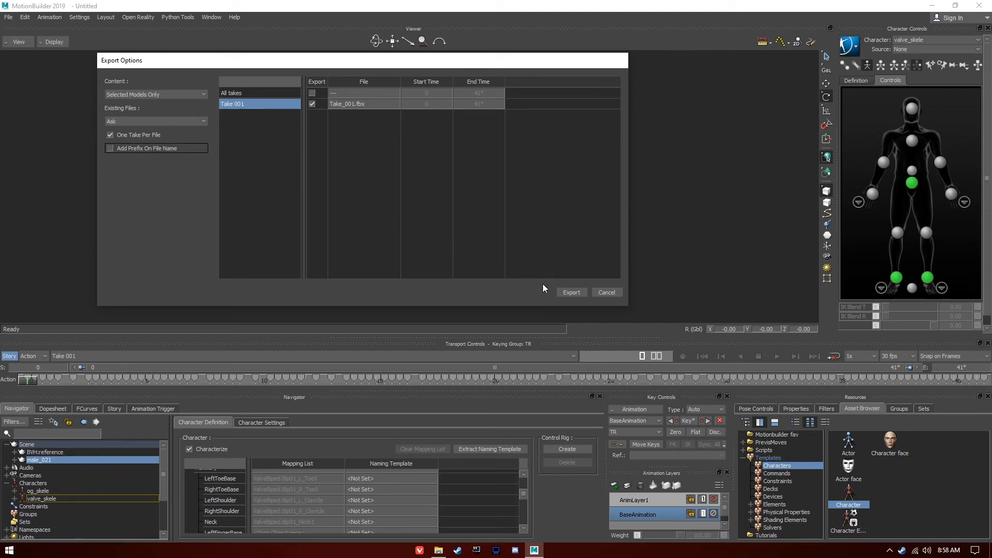
click(569, 295)
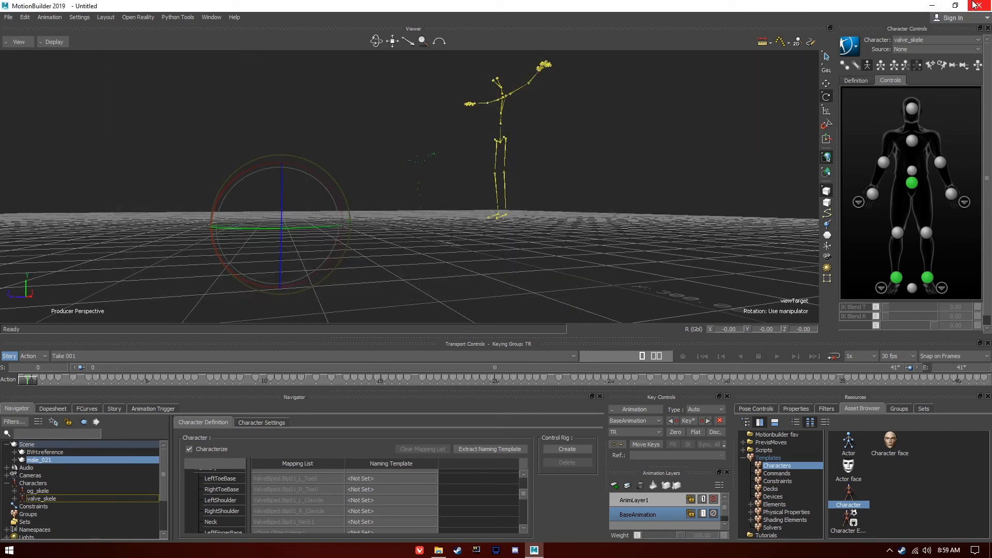
Step: Quit MotionBuilder without saving the scene and close the Desktop folder window
click(979, 5)
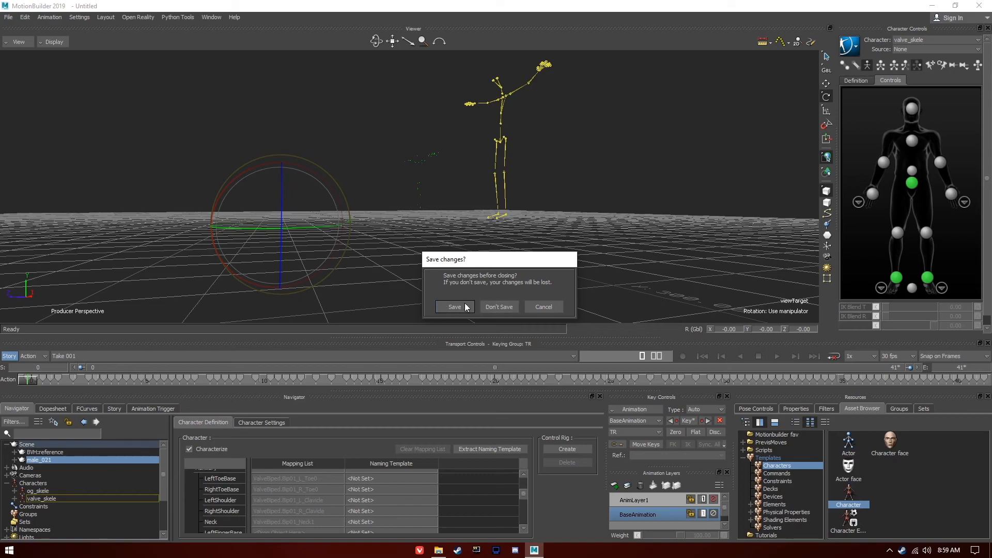
click(487, 307)
click(368, 167)
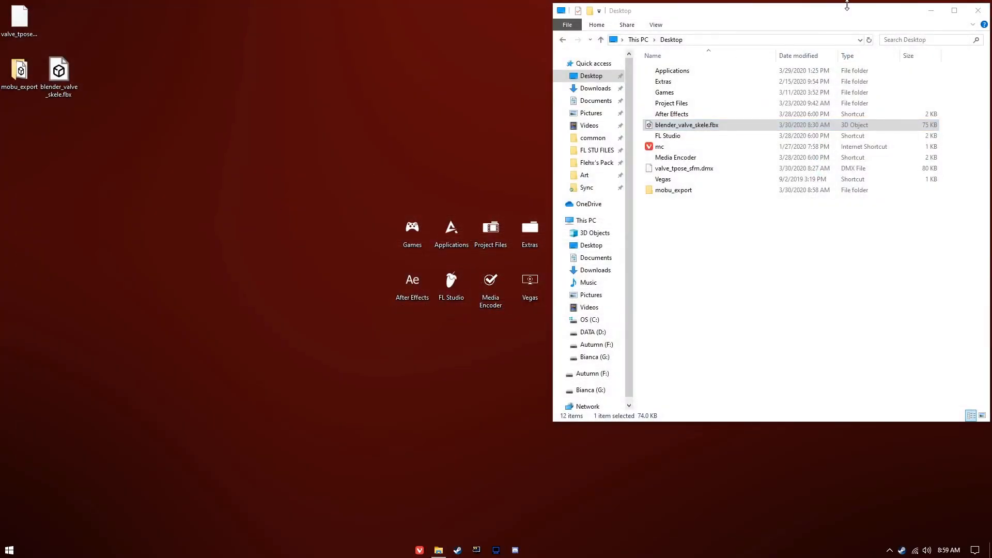
drag(846, 15, 788, 26)
click(923, 22)
Step: Rearrange mobu_export and blender_valve_skele.fbx on the desktop, and check the export folder's contents
drag(20, 70, 98, 179)
drag(58, 70, 19, 70)
drag(99, 178, 137, 283)
double_click(137, 281)
drag(682, 131, 615, 42)
click(921, 21)
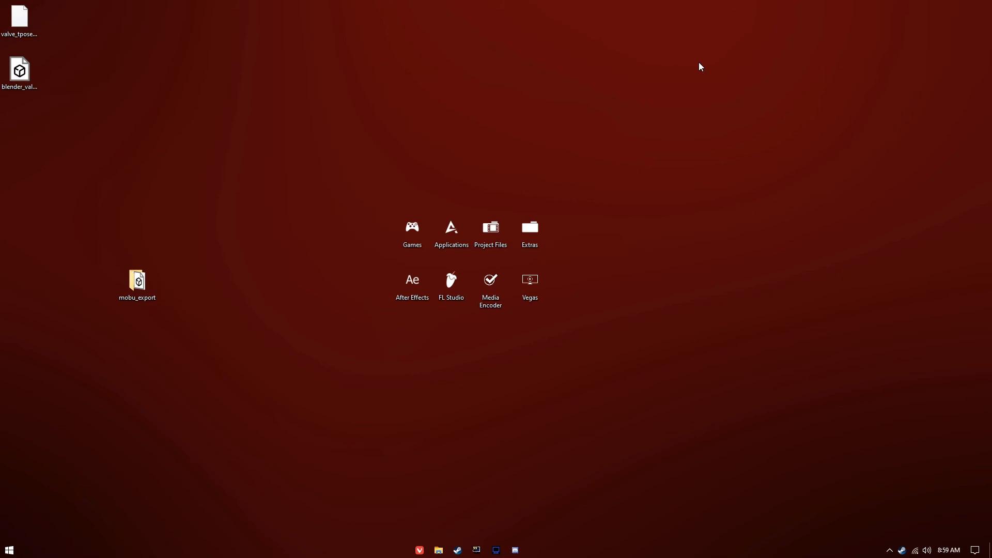
Step: Launch Blender and delete all the default objects from the scene
key(super)
text(blender)
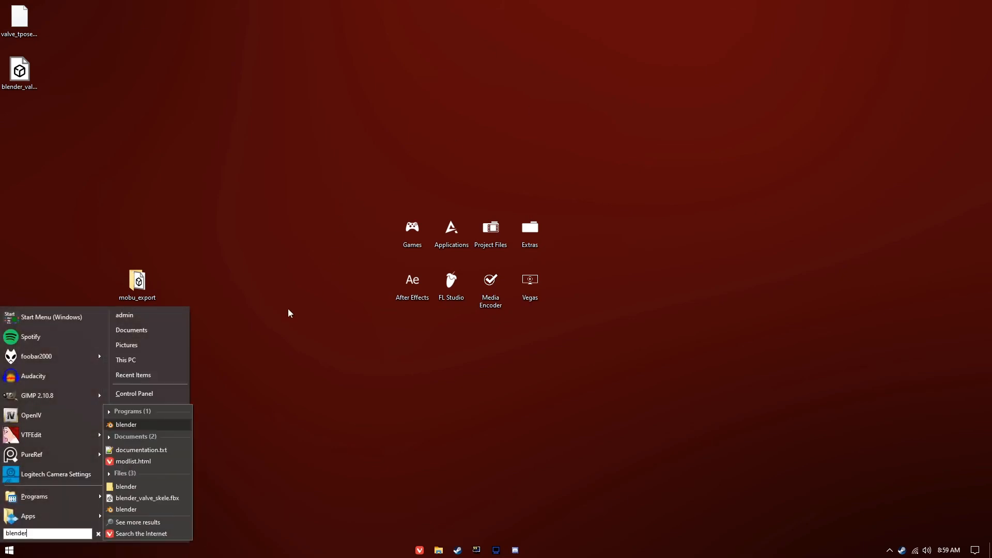
click(151, 424)
drag(579, 78, 91, 376)
key(Delete)
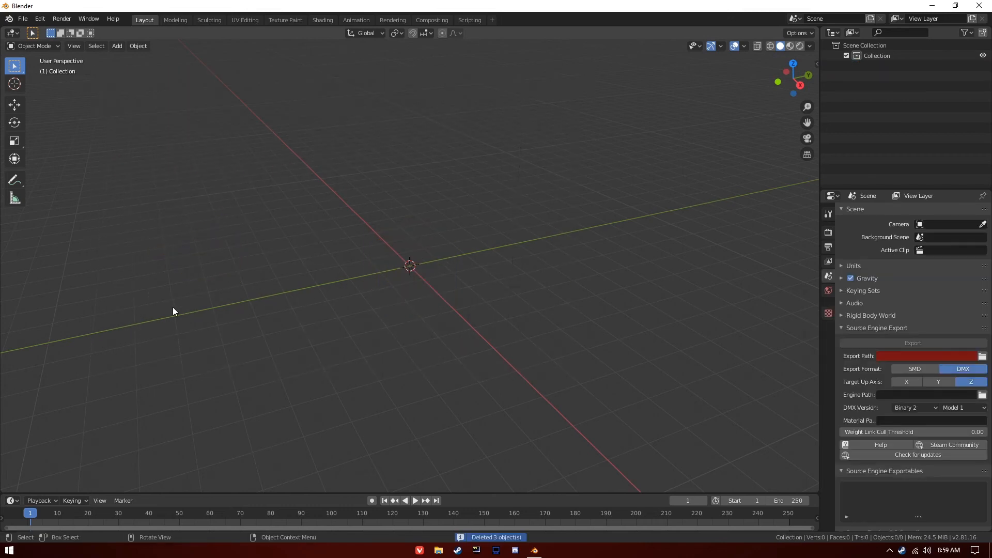
Step: Import the exported take's FBX from the Desktop's mobu_export folder and set the current frame to 0
click(25, 20)
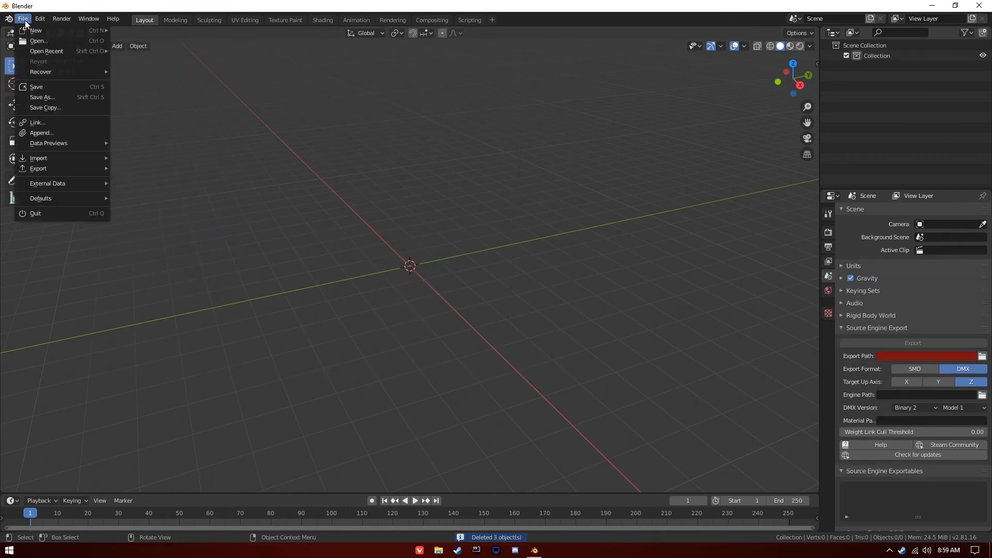
mouse_move(77, 158)
click(144, 220)
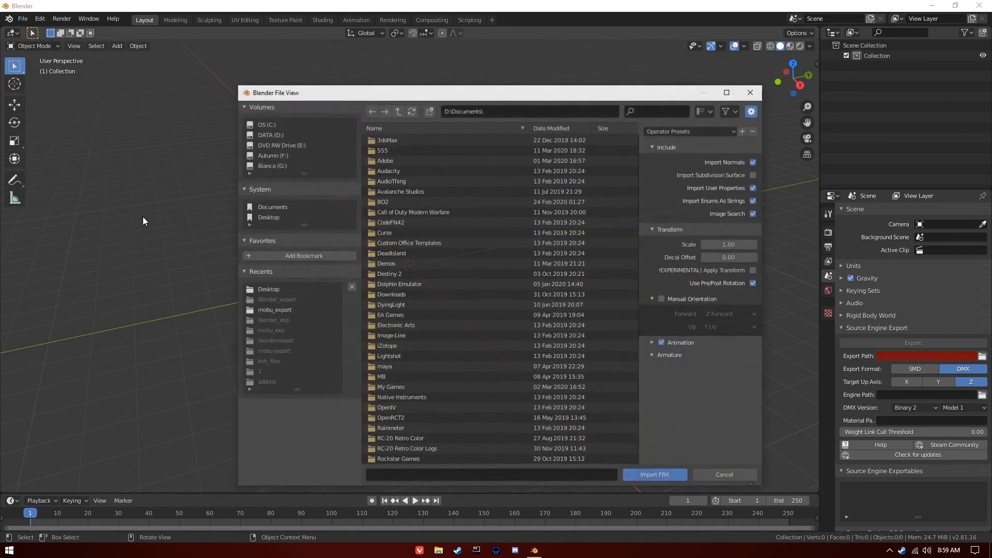
click(267, 218)
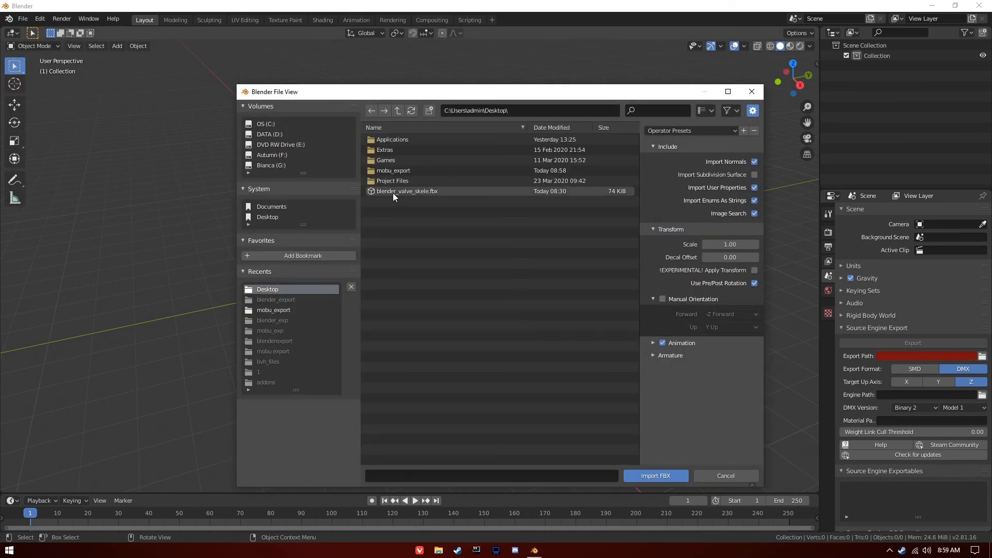
double_click(396, 169)
double_click(395, 141)
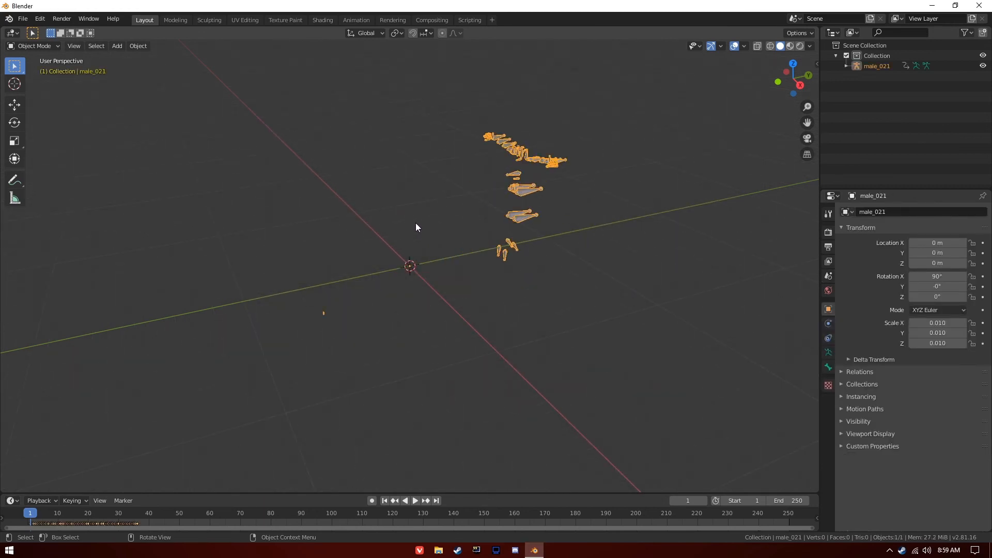
middle_drag(334, 170, 354, 283)
mouse_move(39, 518)
mouse_down()
mouse_move(134, 519)
mouse_move(27, 520)
mouse_up()
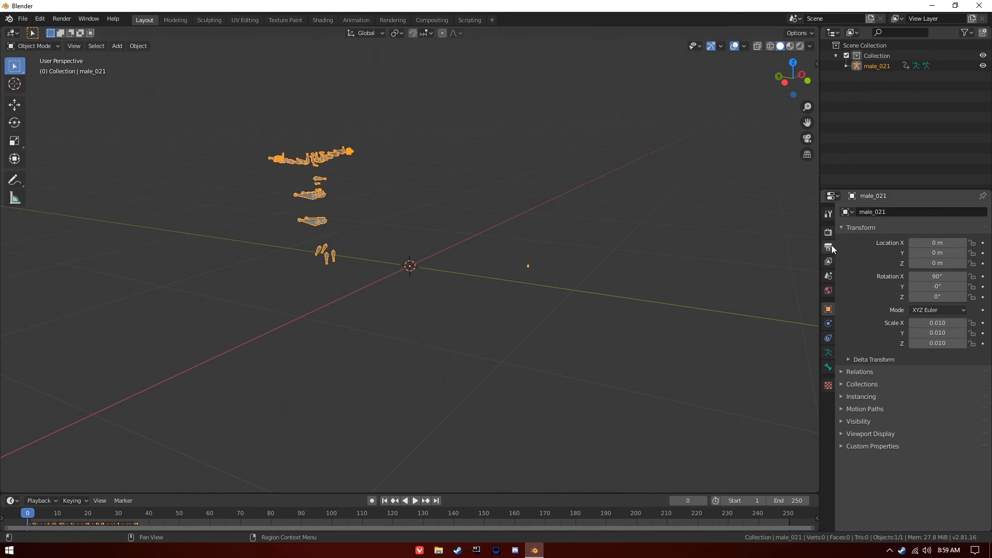
Step: Set the scene's unit scale to 0.01
click(827, 274)
click(859, 266)
click(949, 294)
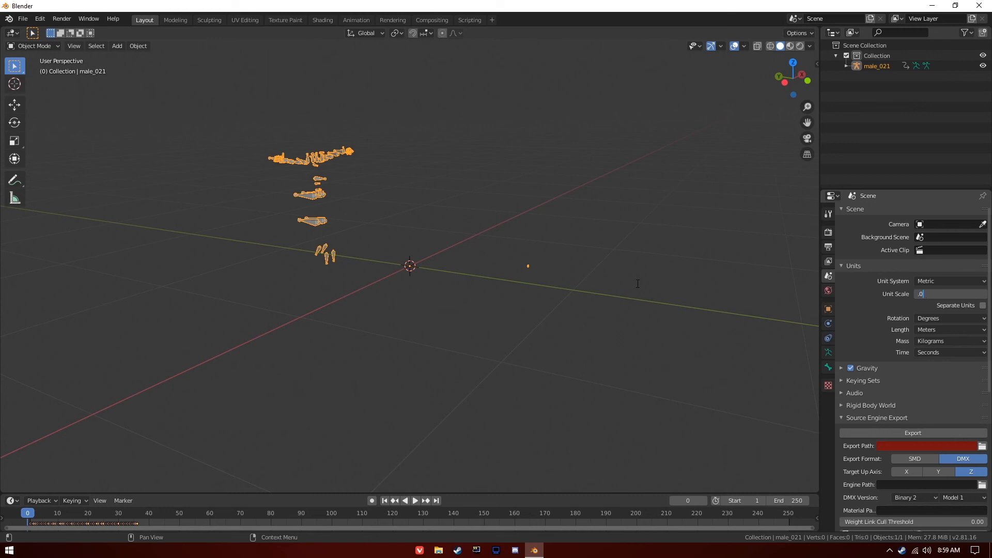
key(Return)
Step: Clear the male_021 armature's scale to 1 on all axes, check its transform values, and reselect the armature
click(454, 190)
key(a)
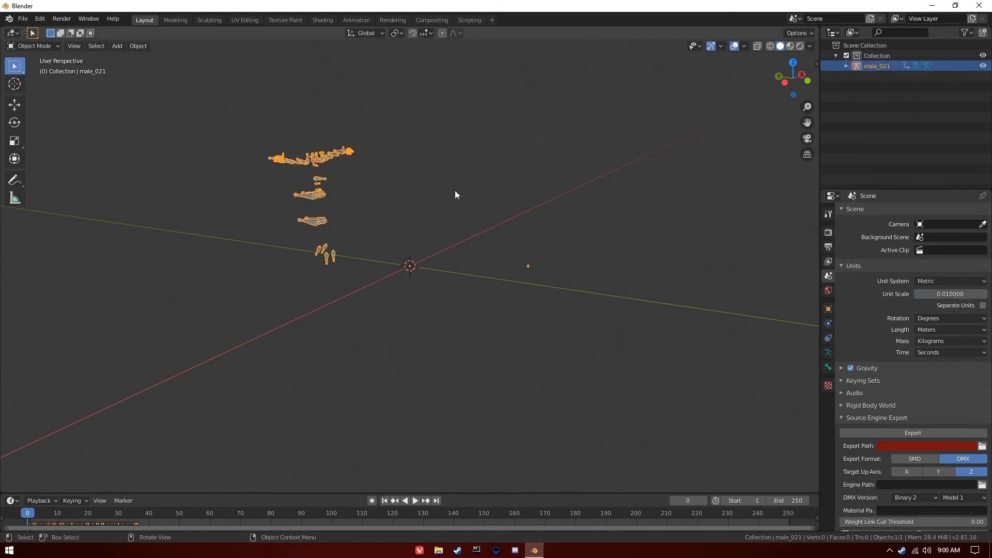
key(alt+s)
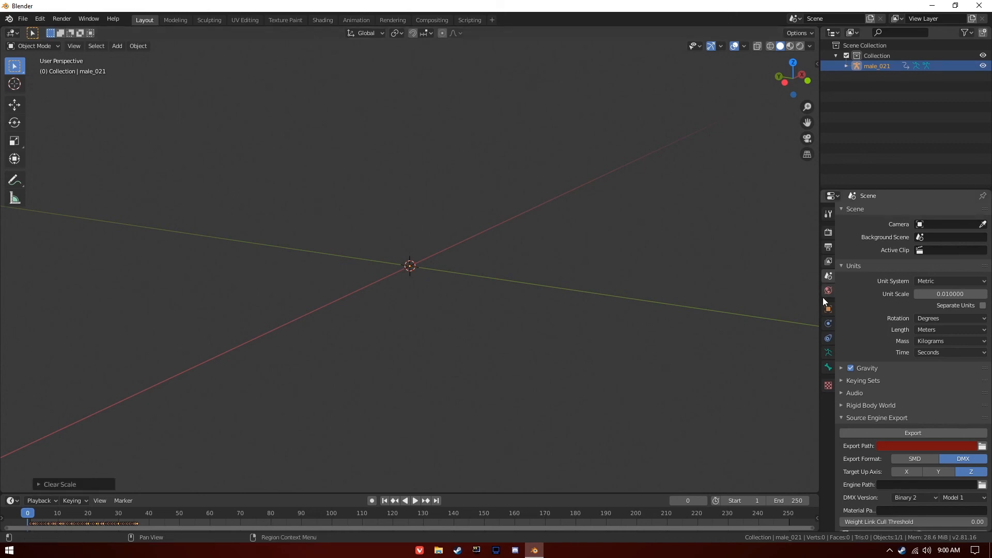
click(827, 309)
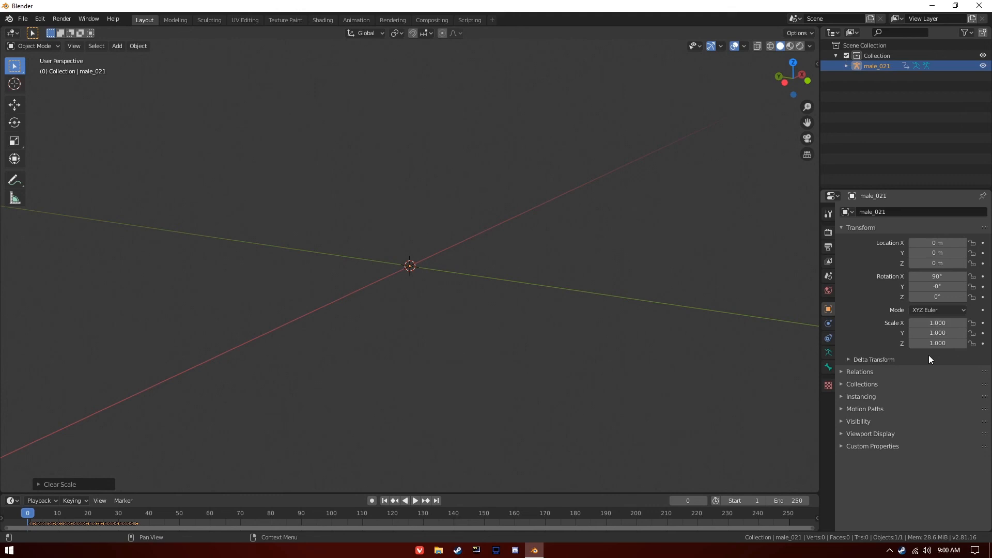
click(462, 231)
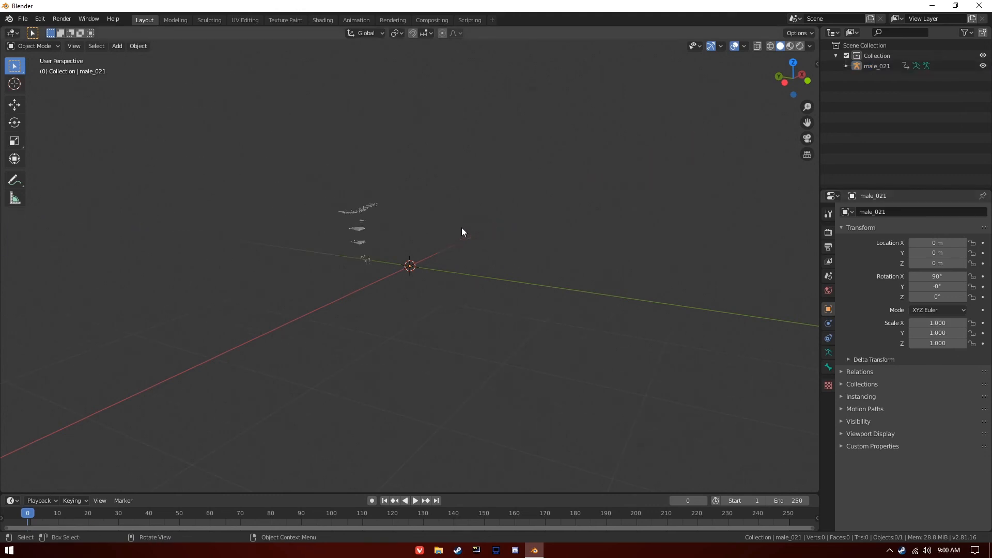
click(873, 67)
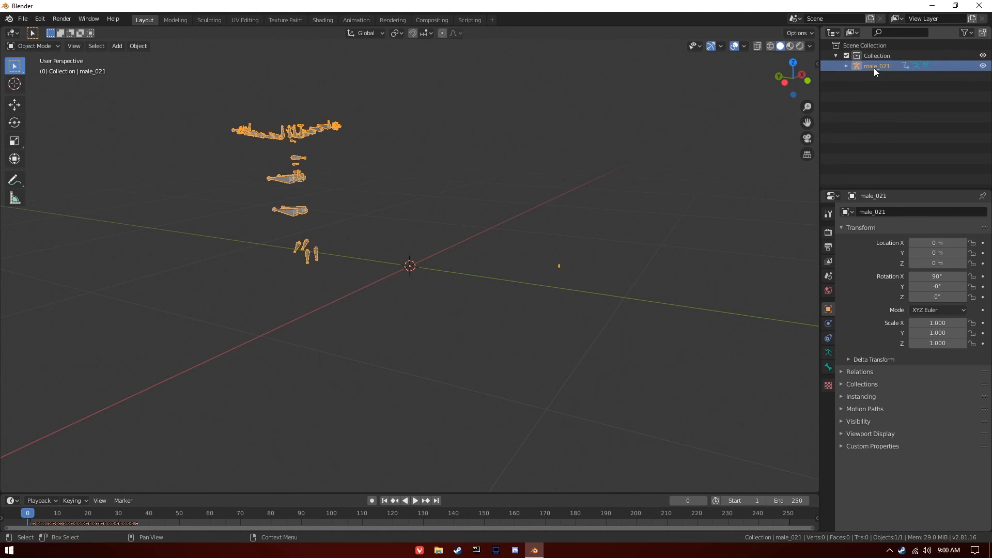
Step: Create a folder named blender_exp on the Desktop and set it as the Source Engine export path
click(828, 276)
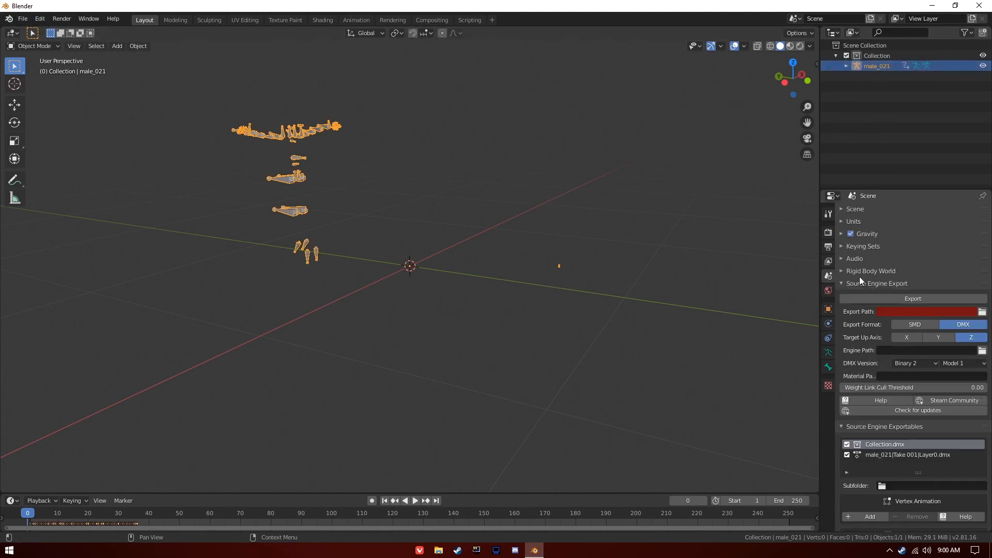
click(982, 312)
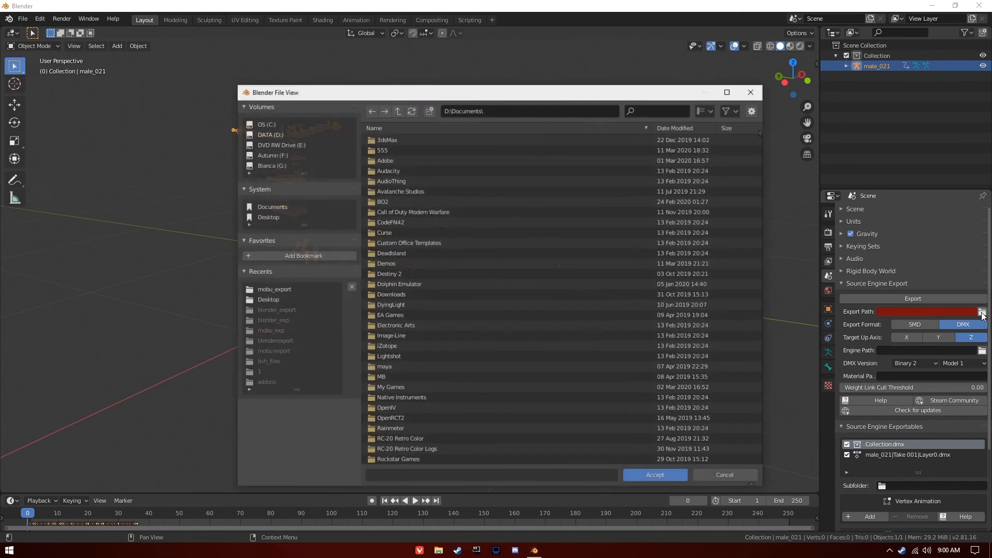
click(268, 217)
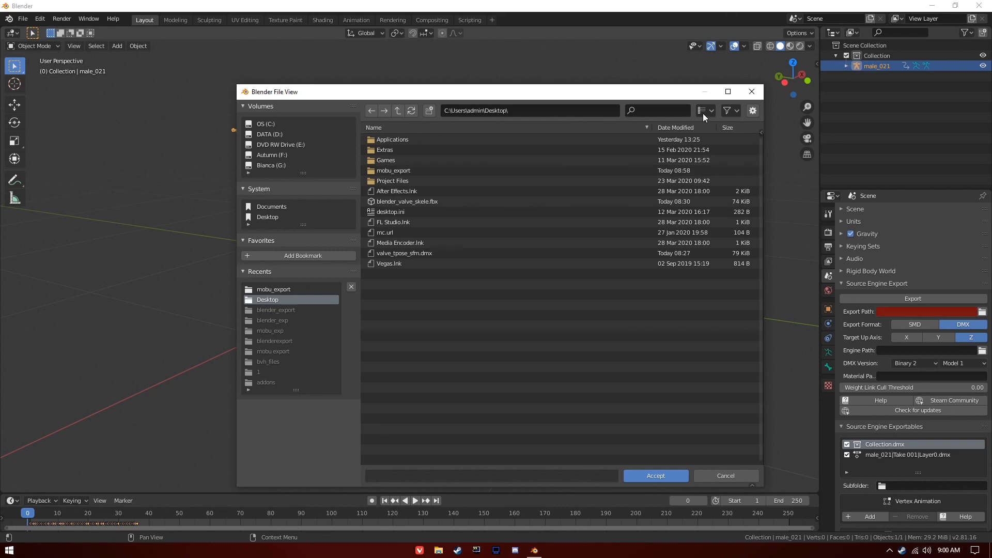
right_click(579, 331)
click(532, 427)
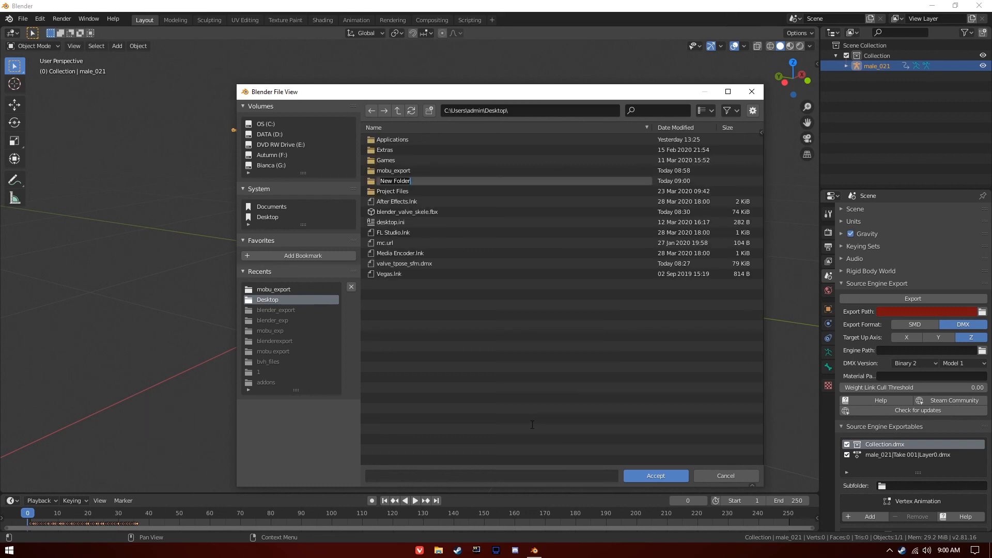
text(blender_exp)
key(Return)
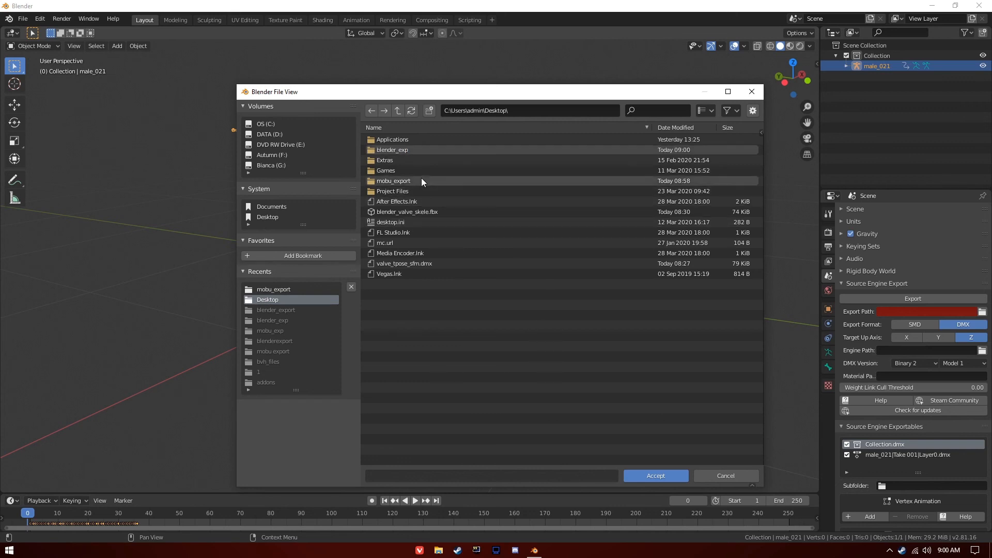
double_click(401, 153)
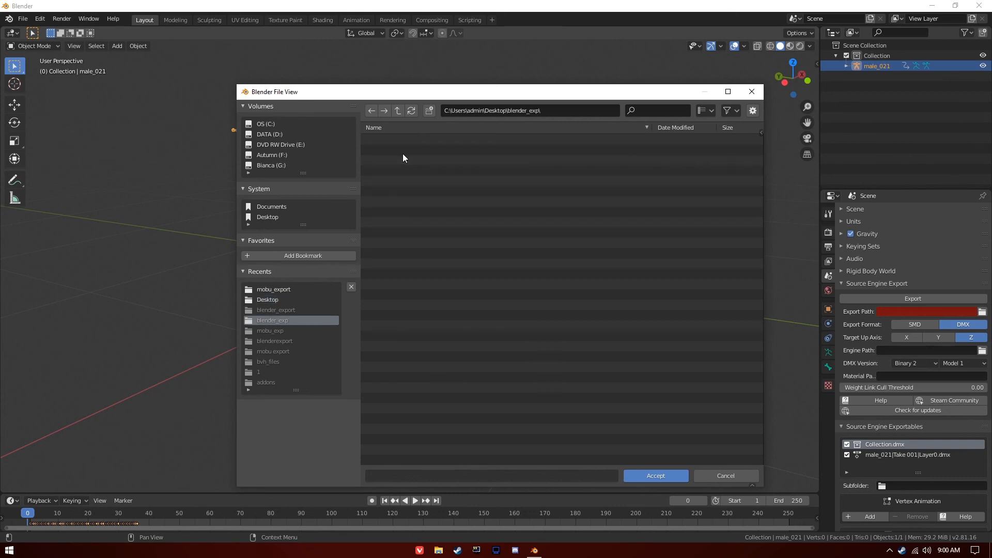
click(652, 477)
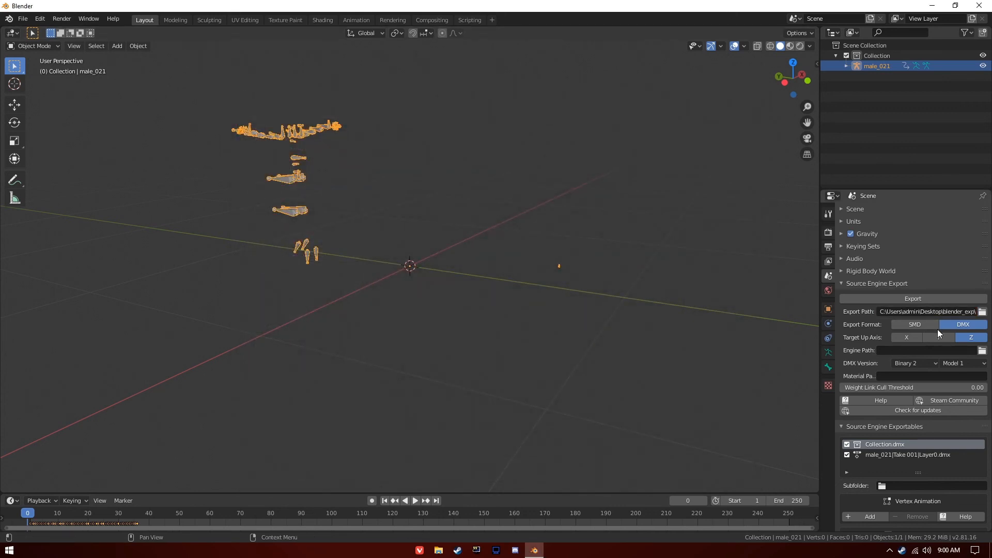
Step: Export the male_021|Take 001|Layer0 animation as a DMX and quit Blender without saving
scroll(901, 342, down, 2)
scroll(864, 378, up, 2)
click(907, 301)
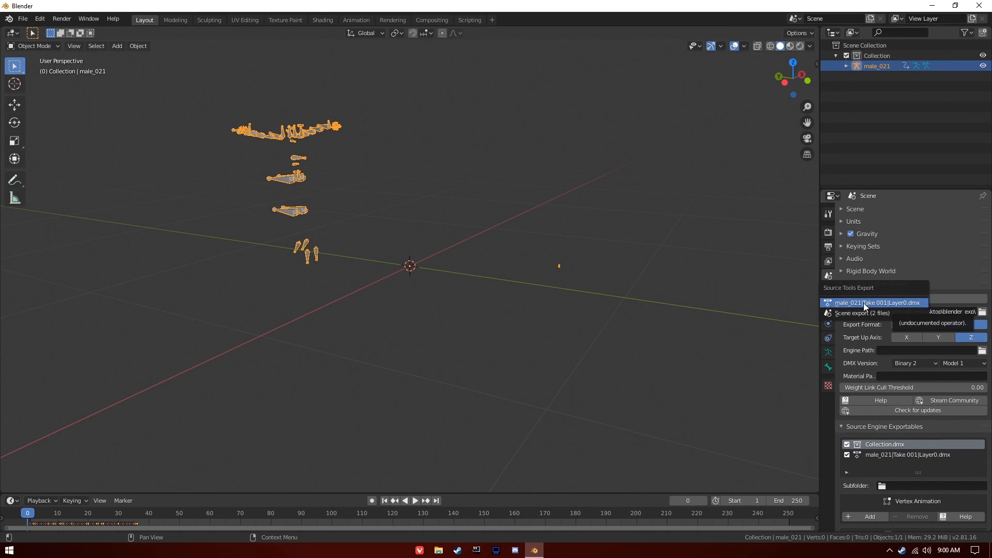
click(909, 302)
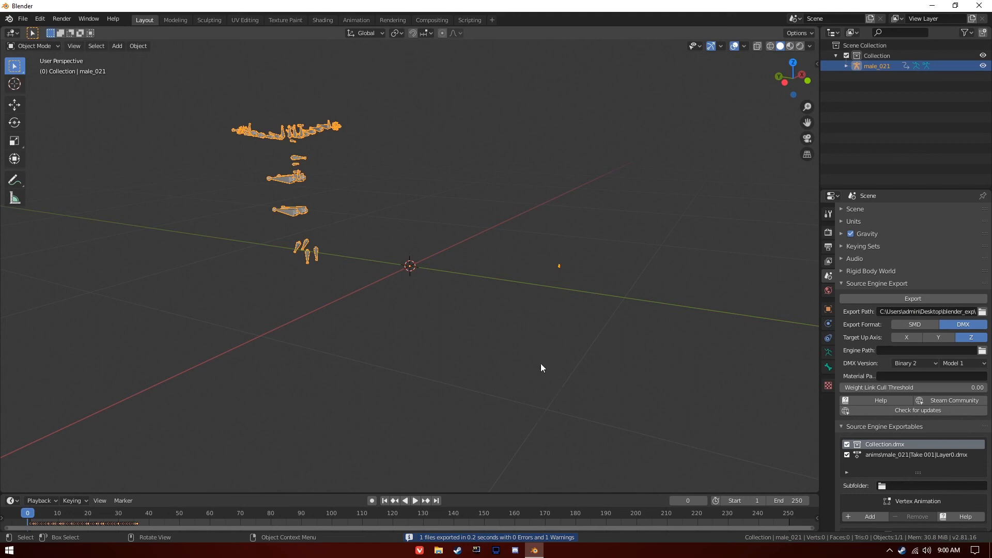
click(979, 6)
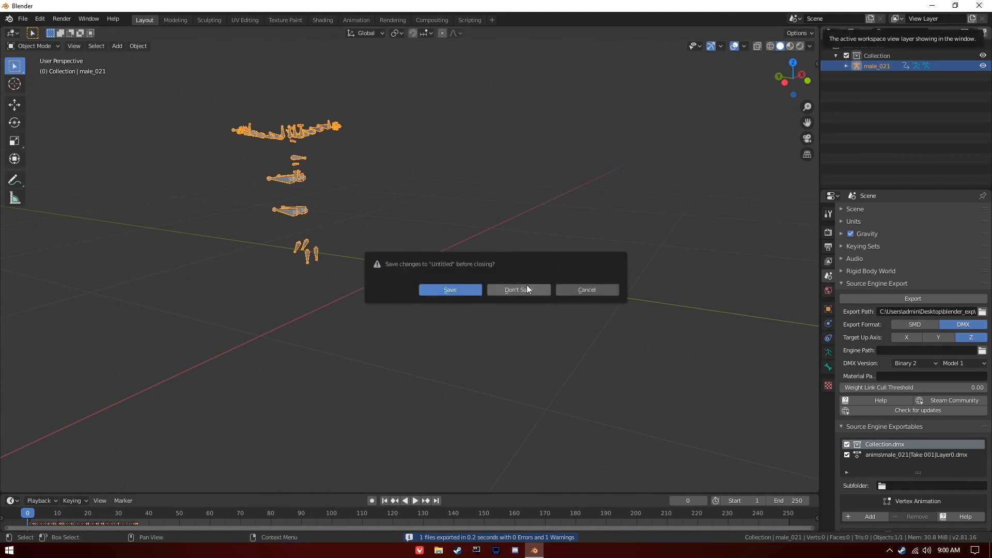
click(527, 289)
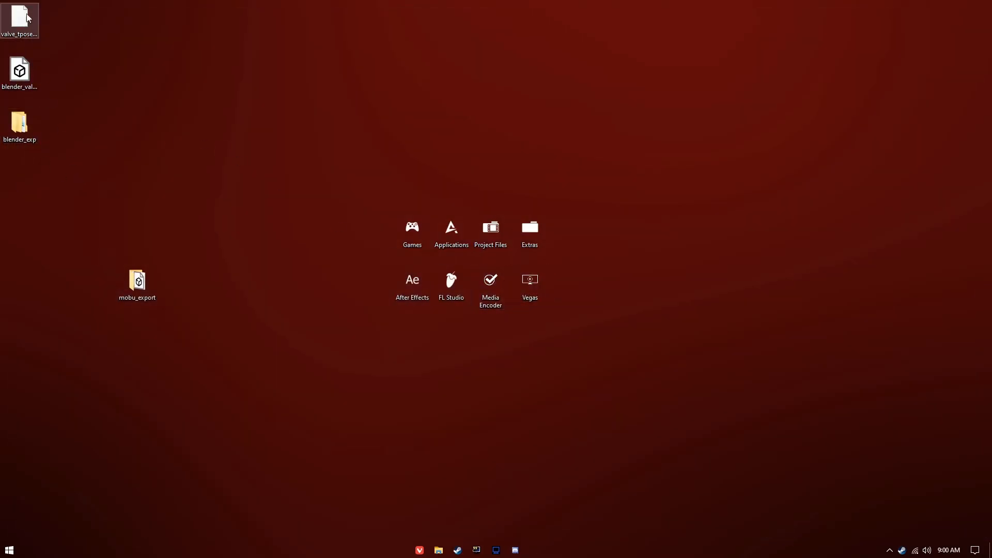
Step: Check for the exported DMX in the anims subfolder of blender_exp on the desktop and minimize the folder window
double_click(20, 124)
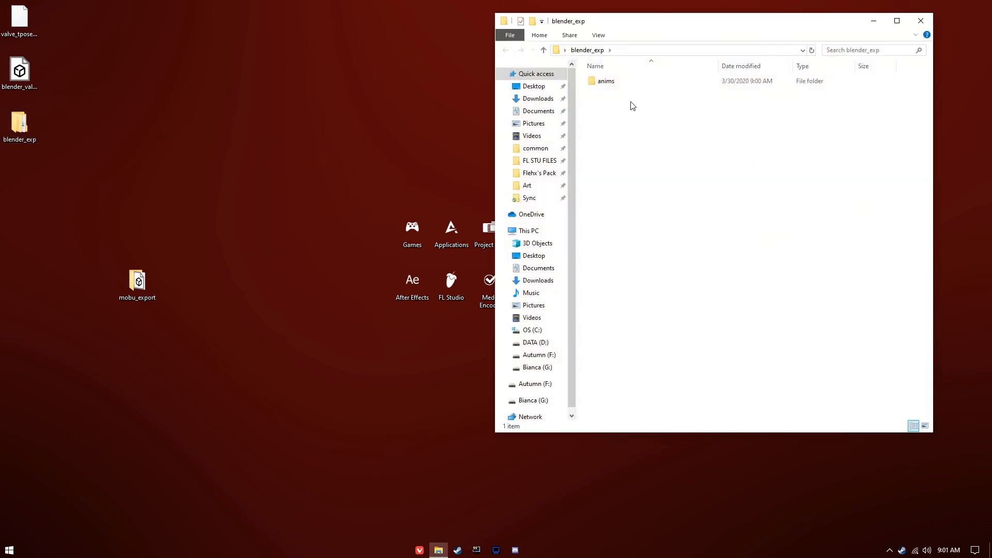
double_click(604, 87)
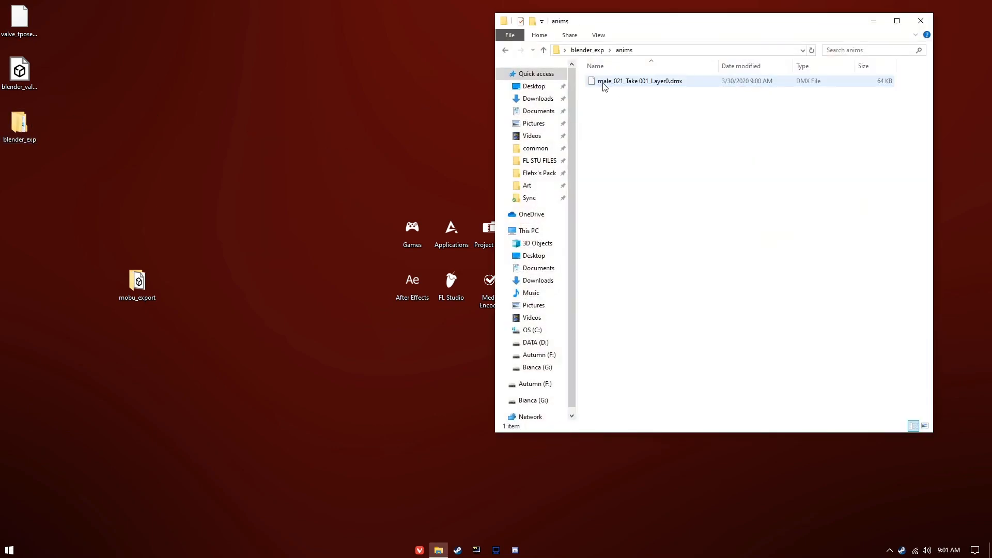
click(604, 87)
drag(639, 87, 674, 105)
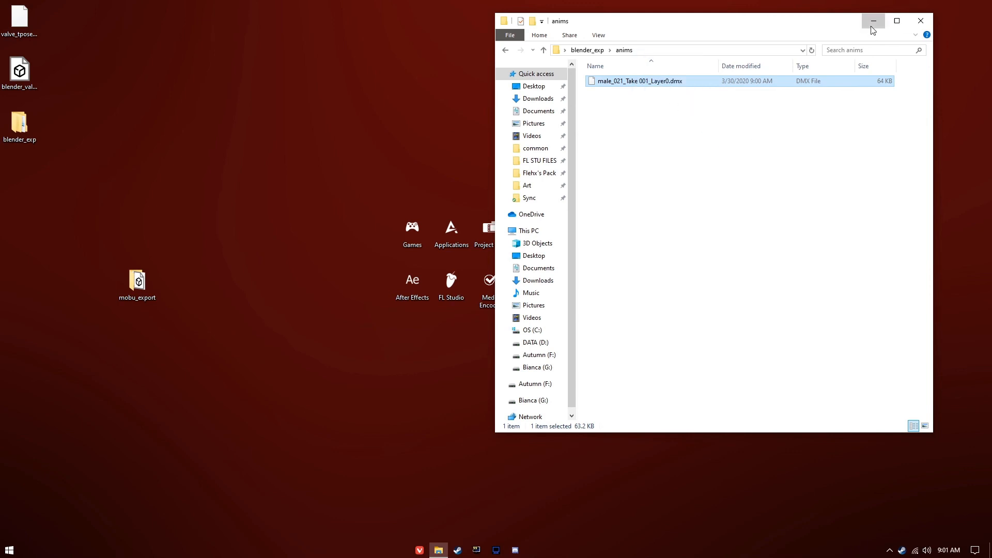
click(873, 23)
Step: Launch Source Filmmaker and confirm importing the DMX animation's channels onto male_091, orbiting around the model
right_click(902, 550)
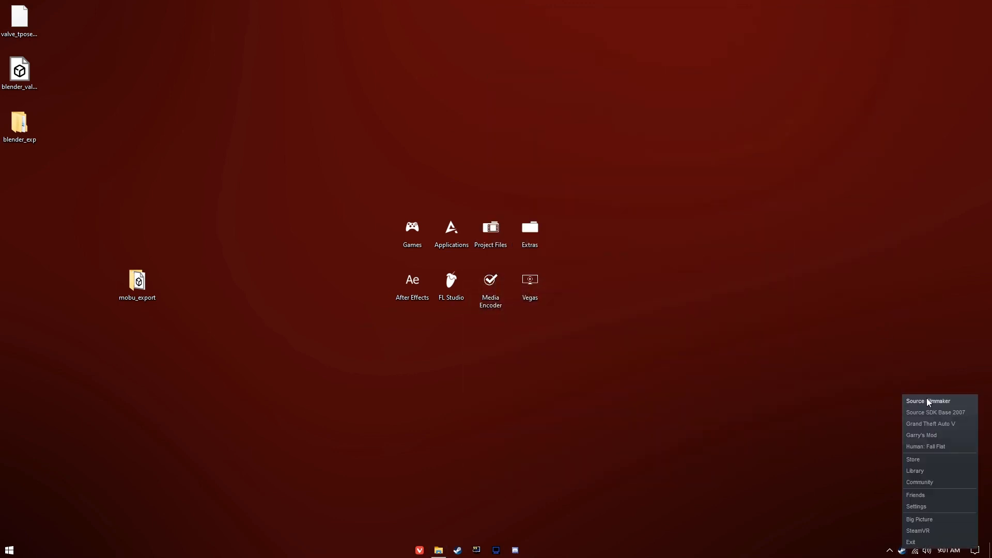
click(929, 402)
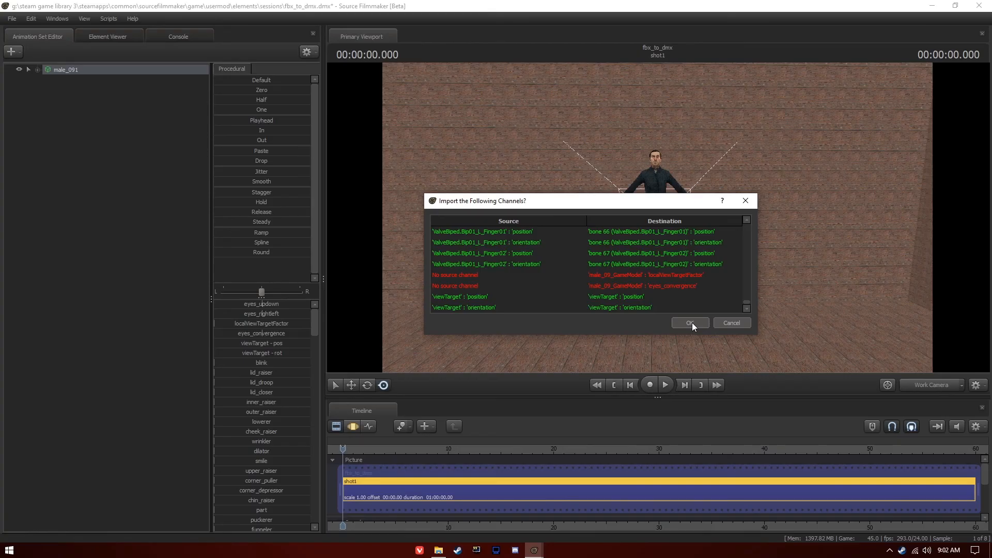
click(691, 323)
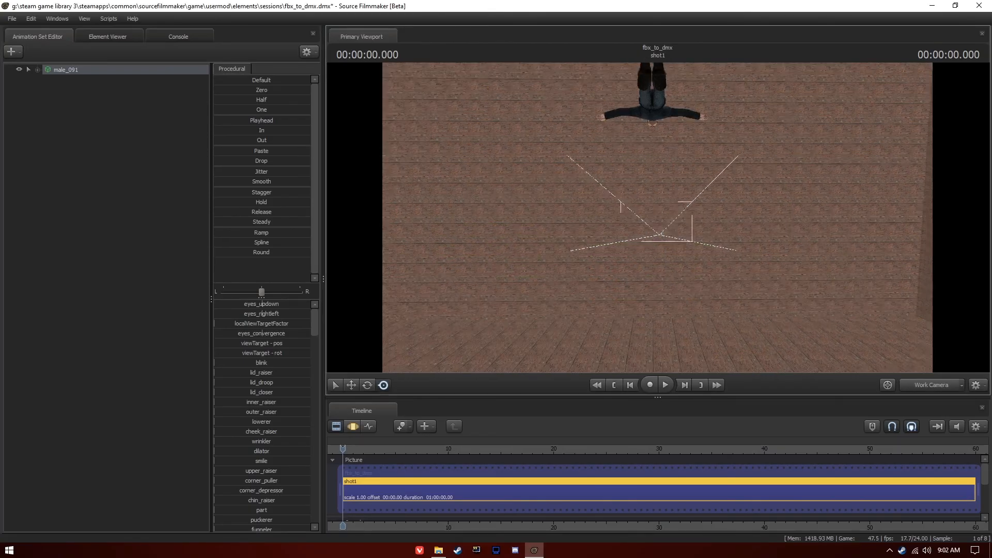
drag(657, 217, 744, 217)
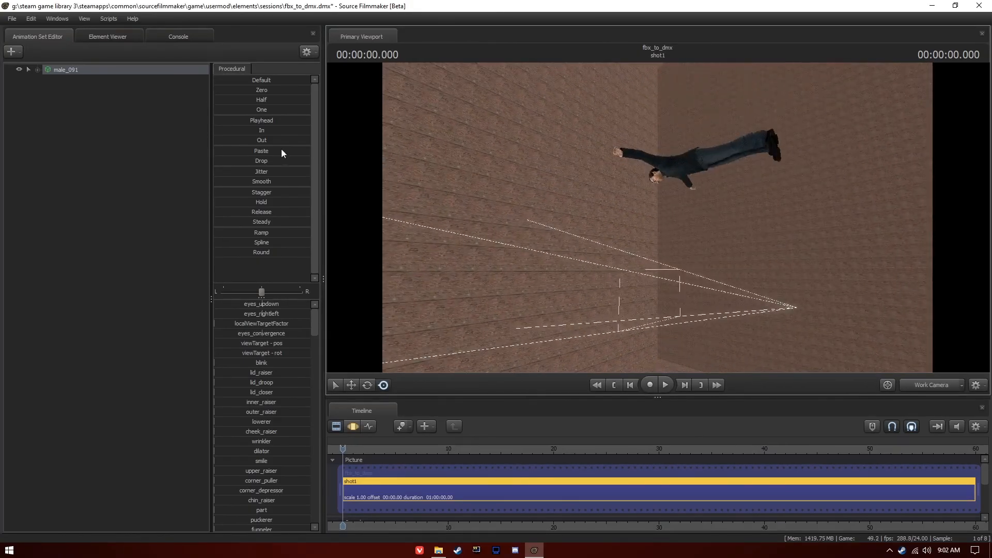
Step: Select male_091's rootTransform in the Body group and rotate it upright in the Motion Editor
click(42, 70)
click(48, 89)
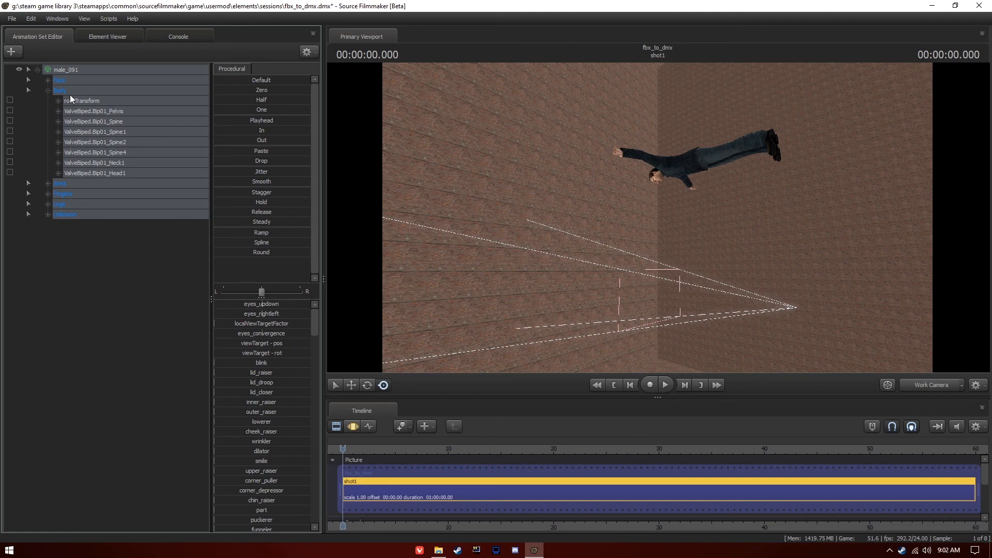
click(82, 101)
click(353, 425)
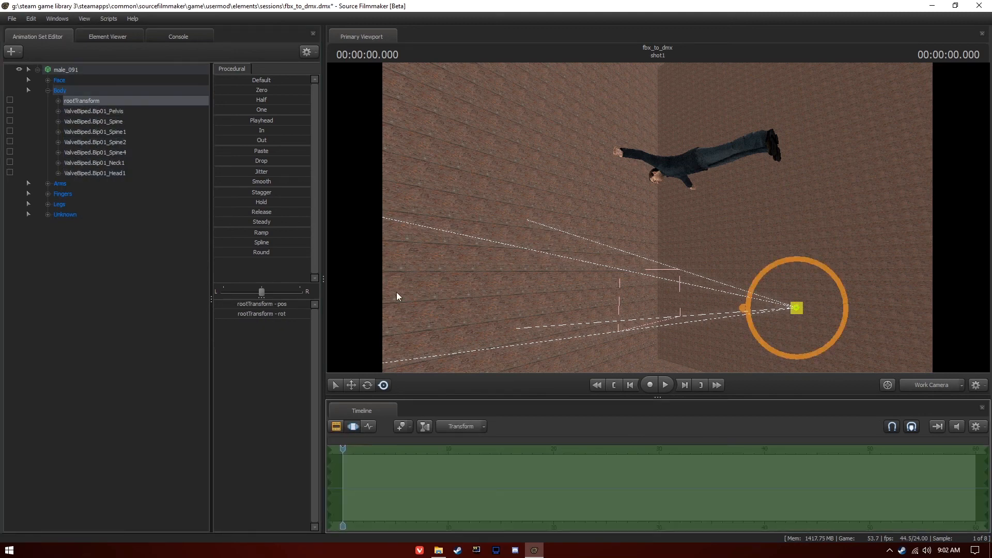
click(367, 385)
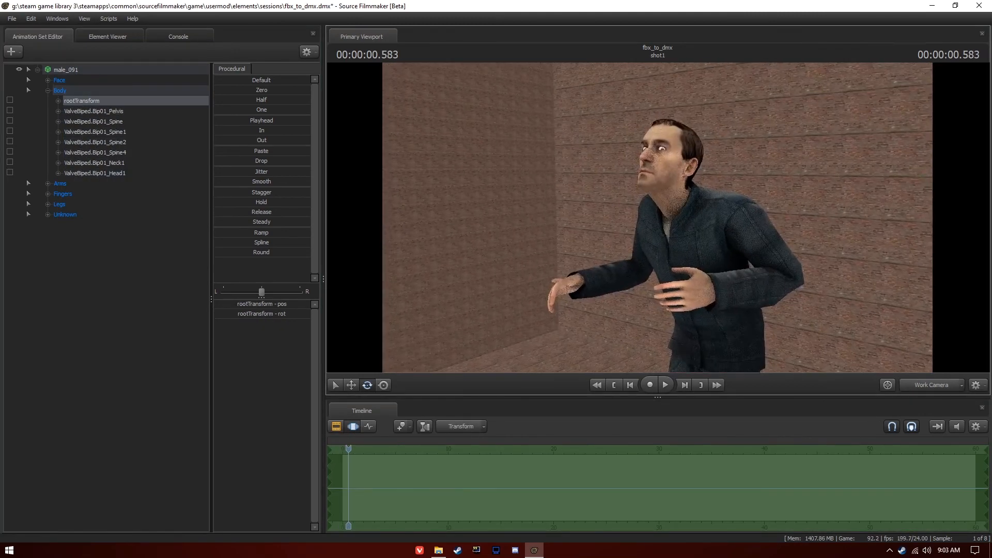
Step: Examine the imported animation on male_091 from several camera angles, scrub through its frames, and return to the first frame
mouse_move(657, 217)
mouse_down()
mouse_move(651, 204)
mouse_move(635, 206)
mouse_move(635, 219)
mouse_move(605, 227)
mouse_move(663, 230)
mouse_move(630, 229)
mouse_move(640, 228)
mouse_up()
key(w)
key(s)
key(w)
key(w)
key(d)
key(s)
key(s)
key(s)
key(d)
key(a)
drag(348, 451, 360, 455)
key(Home)
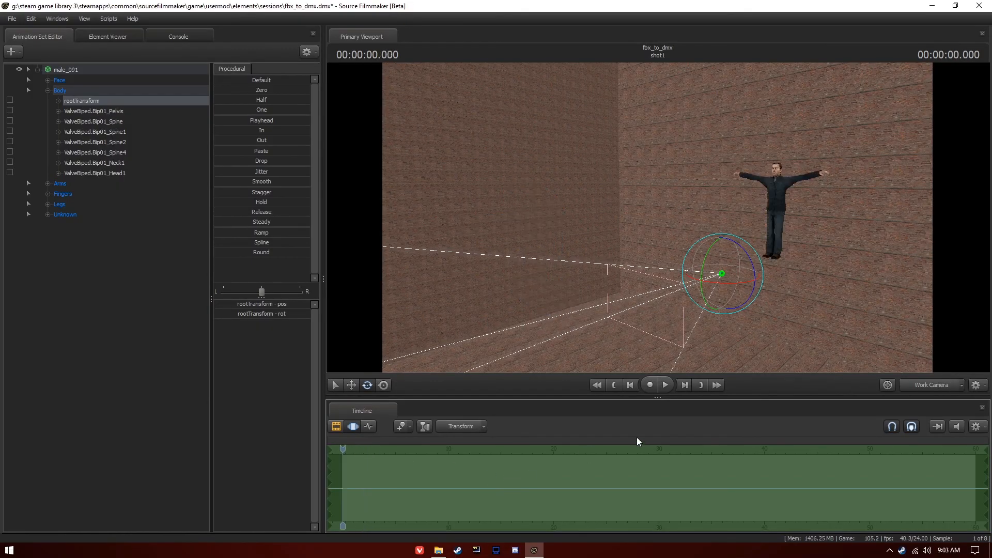